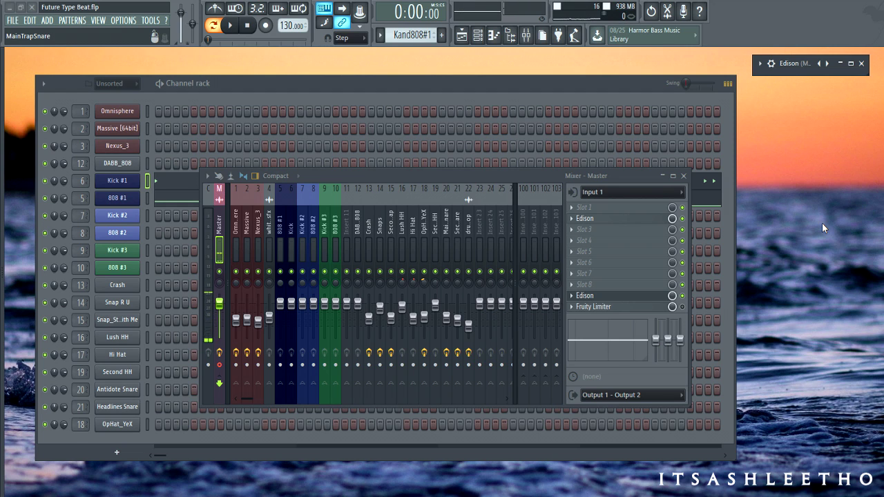
Bring the channel rack forward and audition the Kick #1, Kick #2 and Kick #3 sounds one by one.
{"action": "left_click", "coordinate": [459, 92]}
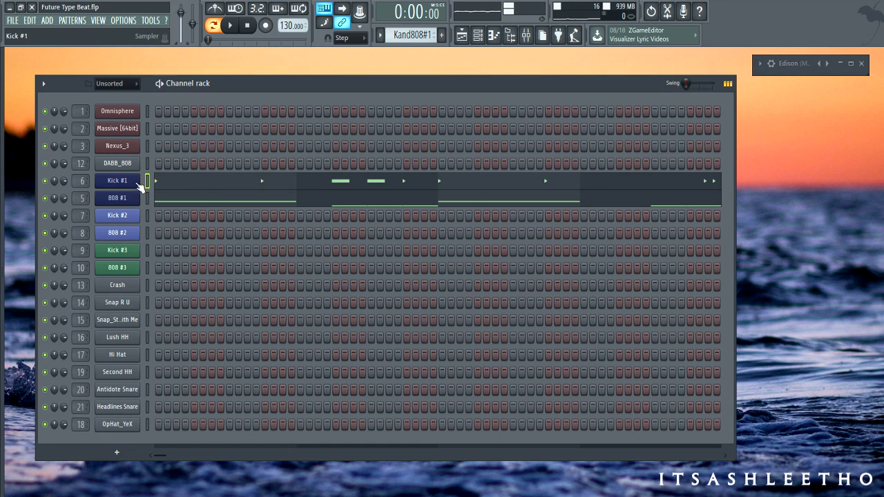
{"action": "right_click", "coordinate": [147, 181]}
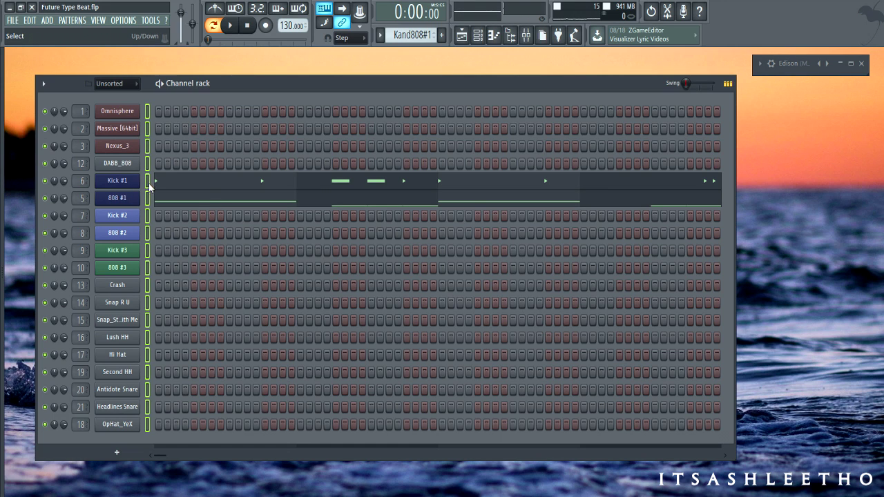
{"action": "left_click", "coordinate": [147, 185]}
{"action": "key", "text": "z"}
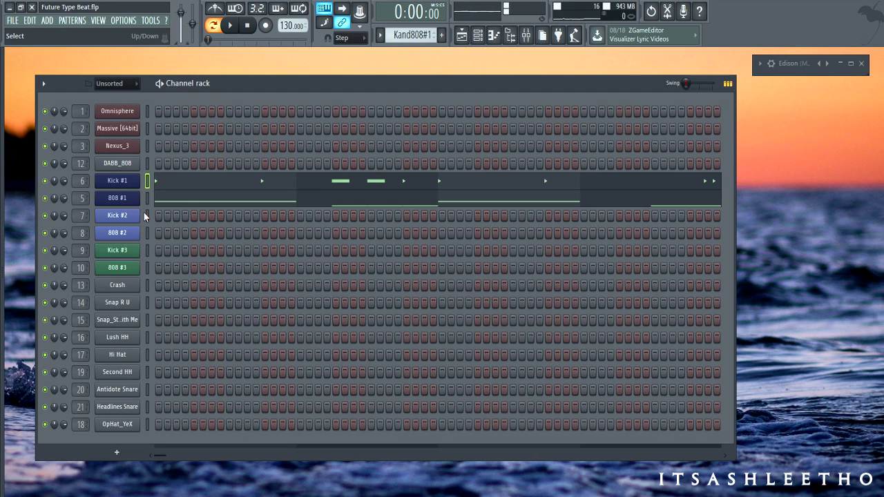
{"action": "key", "text": "z"}
{"action": "left_click", "coordinate": [148, 216]}
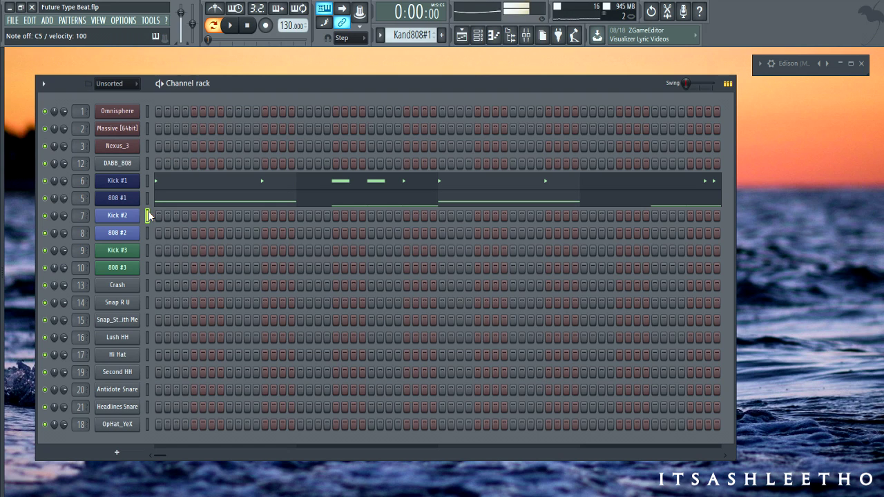
{"action": "left_click", "coordinate": [146, 251]}
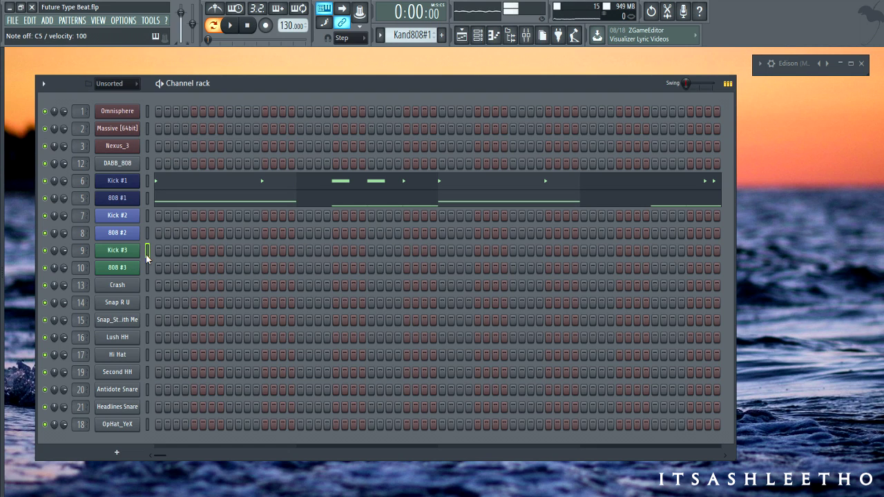
Select and audition the 808 #1, 808 #2 and 808 #3 channels in turn.
{"action": "left_click", "coordinate": [148, 199]}
{"action": "left_click", "coordinate": [148, 199]}
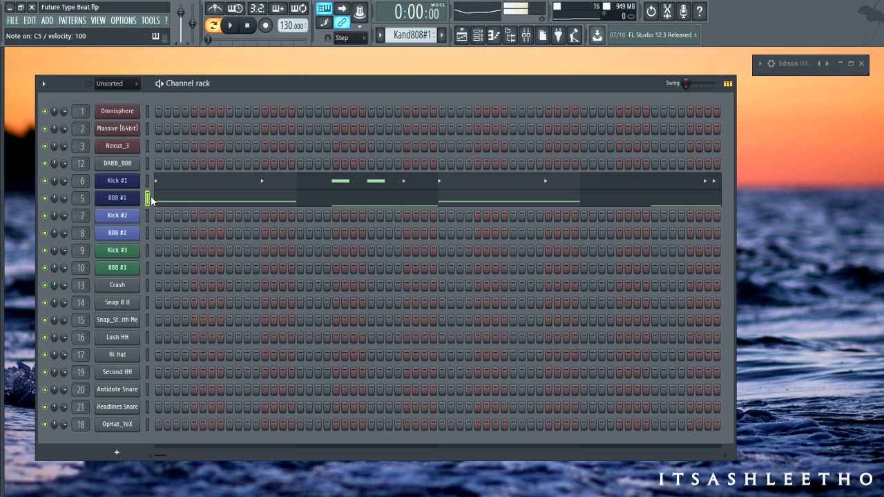
{"action": "left_click", "coordinate": [146, 234]}
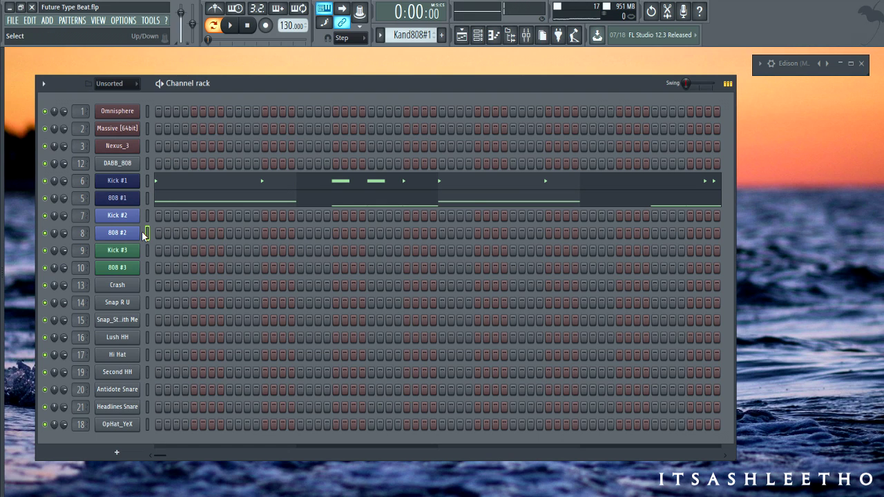
{"action": "left_click", "coordinate": [146, 234]}
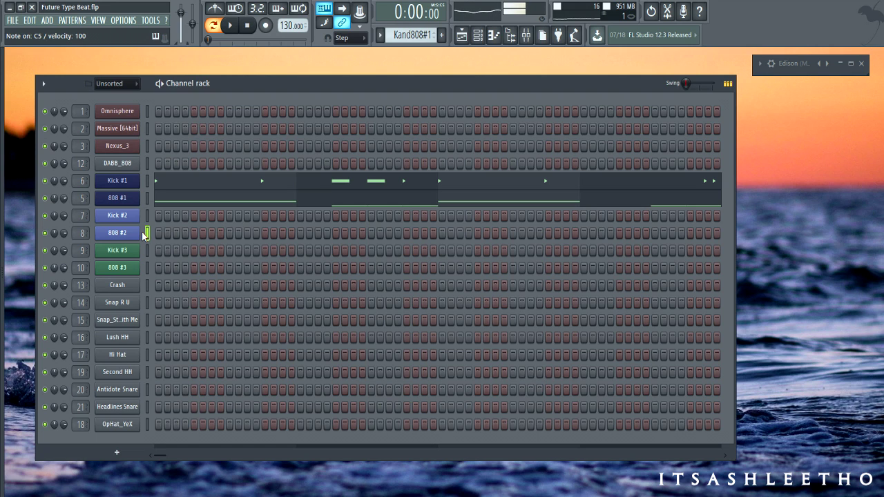
{"action": "left_click", "coordinate": [147, 268]}
{"action": "left_click", "coordinate": [147, 268]}
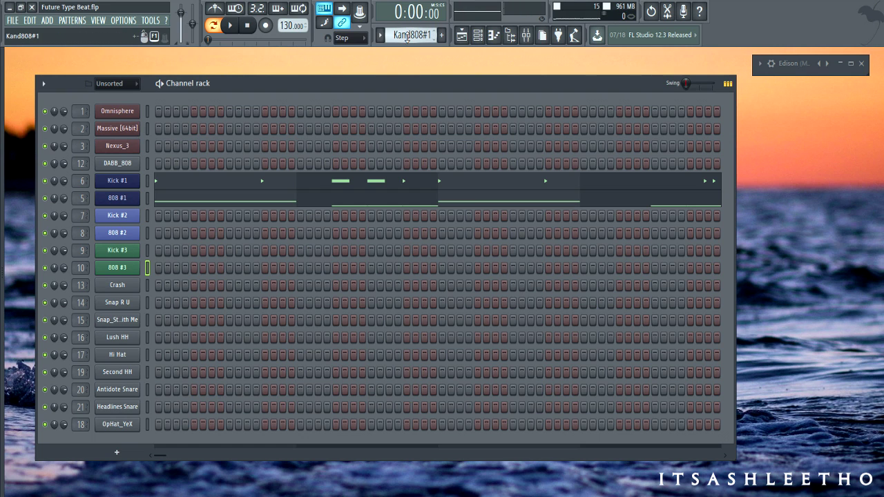
Open the mixer, select its 808 #1 track, and reposition the mixer and channel rack windows.
{"action": "left_click", "coordinate": [527, 35]}
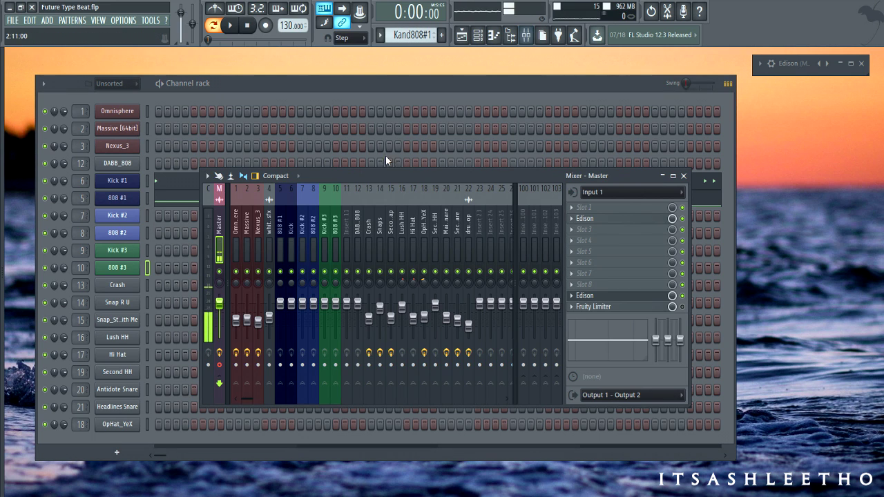
{"action": "left_click", "coordinate": [348, 226]}
{"action": "left_click", "coordinate": [279, 230]}
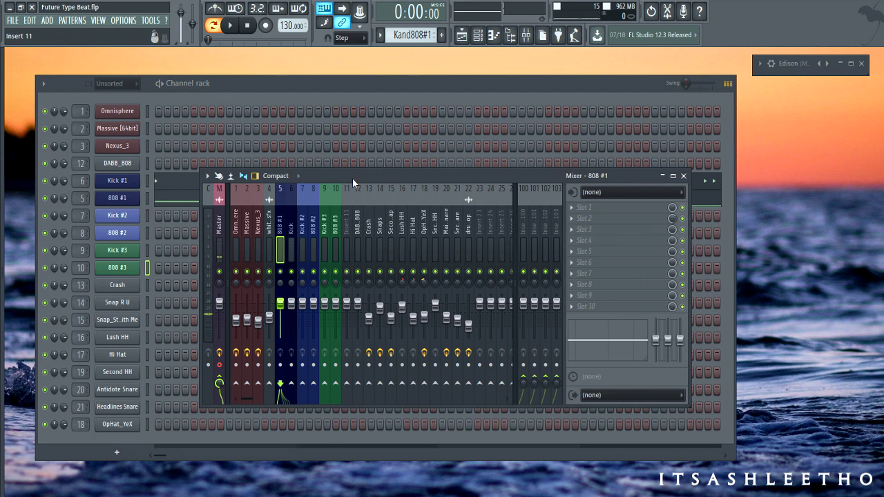
{"action": "left_click_drag", "start_coordinate": [352, 178], "coordinate": [302, 220]}
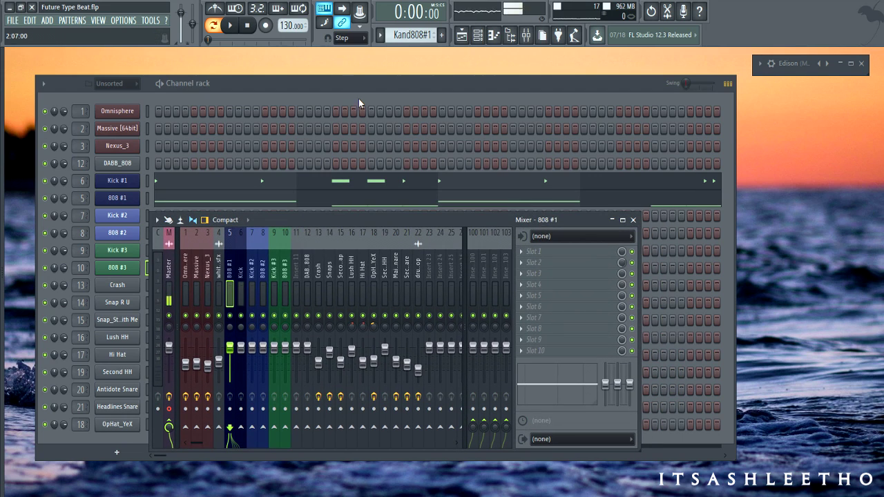
{"action": "left_click_drag", "start_coordinate": [266, 82], "coordinate": [246, 64]}
View the playlist arrangement briefly, close it, and adjust the position of the channel rack window.
{"action": "left_click", "coordinate": [462, 37]}
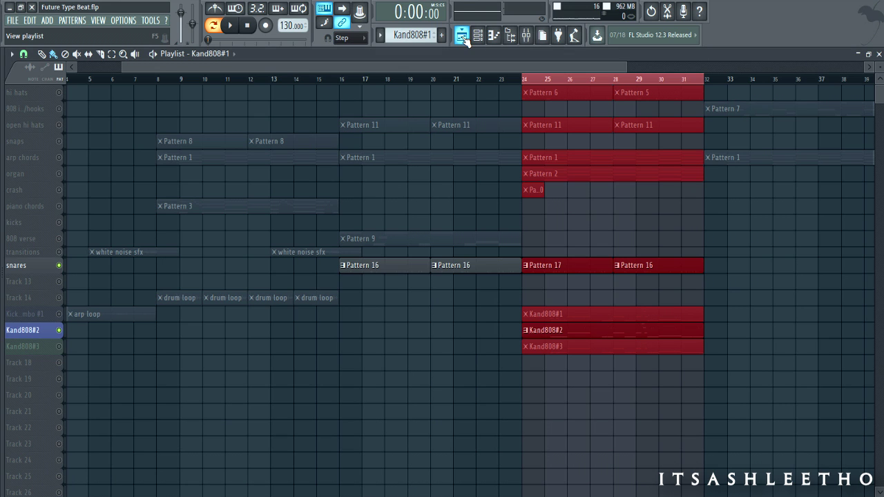
{"action": "left_click", "coordinate": [462, 36]}
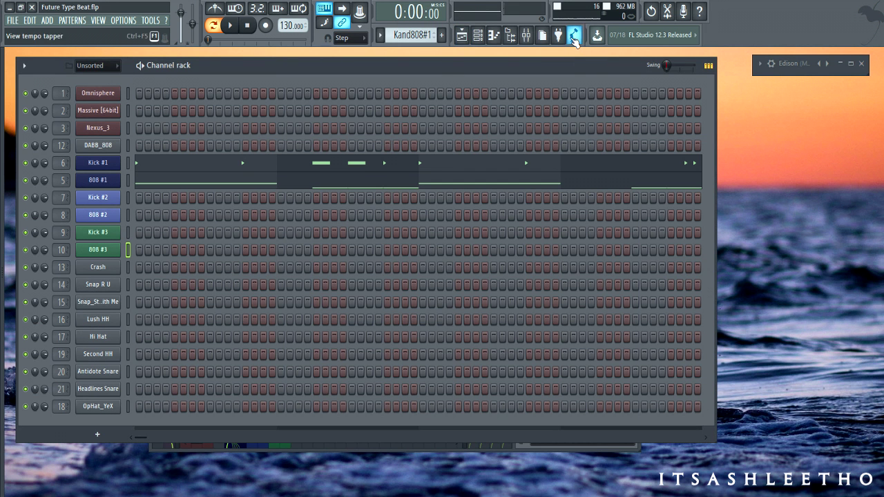
{"action": "left_click_drag", "start_coordinate": [438, 62], "coordinate": [453, 66]}
Start playback of the Kand808#1 pattern and select the Kick track in the mixer.
{"action": "left_click", "coordinate": [232, 25]}
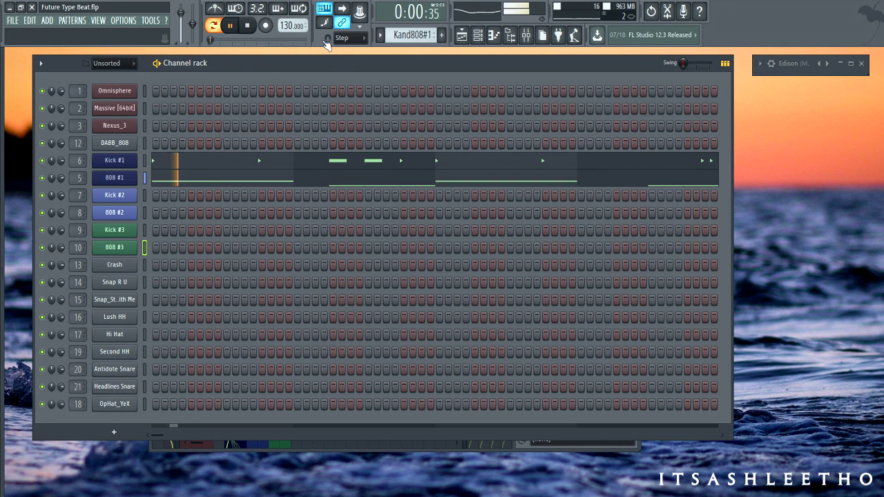
{"action": "left_click", "coordinate": [526, 37]}
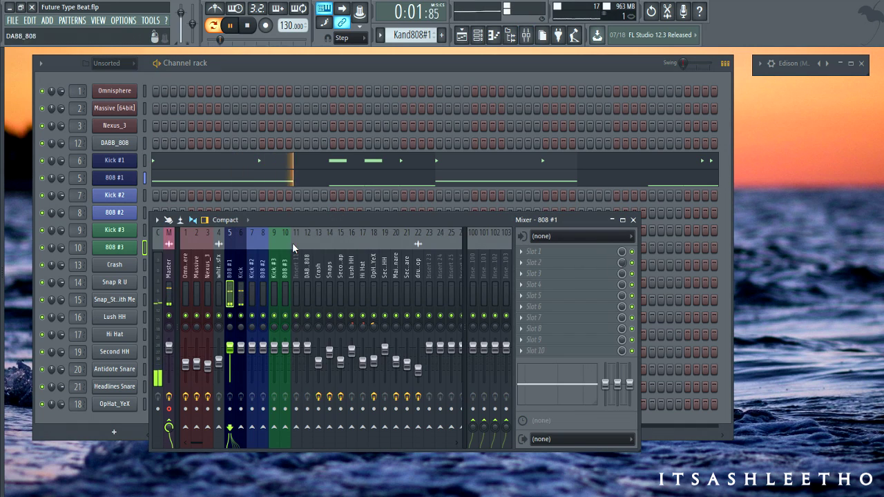
{"action": "left_click", "coordinate": [233, 272]}
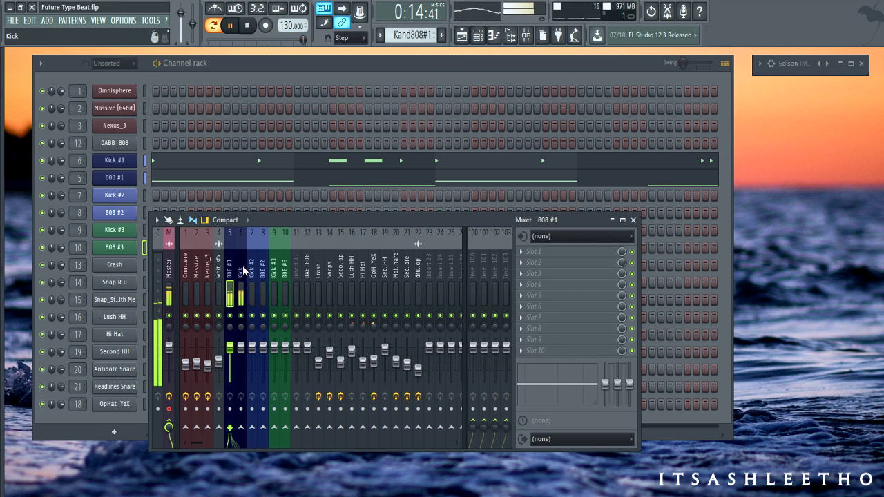
{"action": "left_click", "coordinate": [243, 265]}
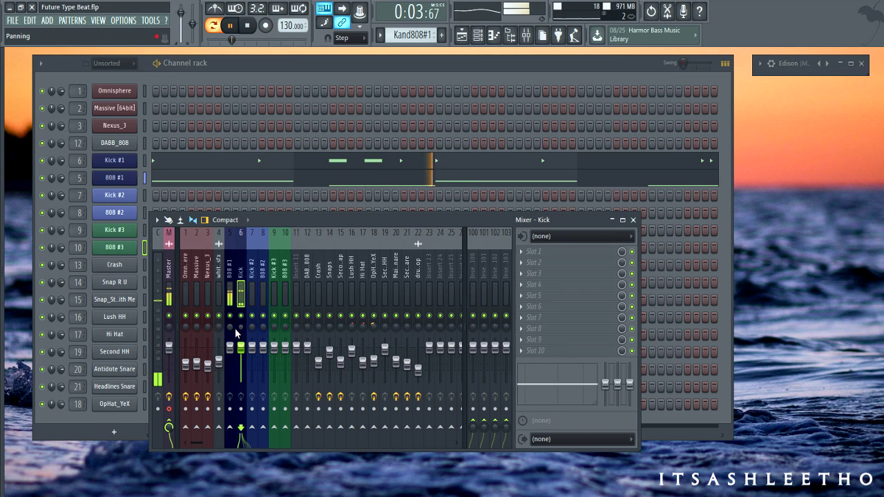
Load Fruity Parametric EQ 2 into the Kick track's first effect slot, enable the track's effects, and place the EQ window over the mixer.
{"action": "left_click", "coordinate": [532, 252]}
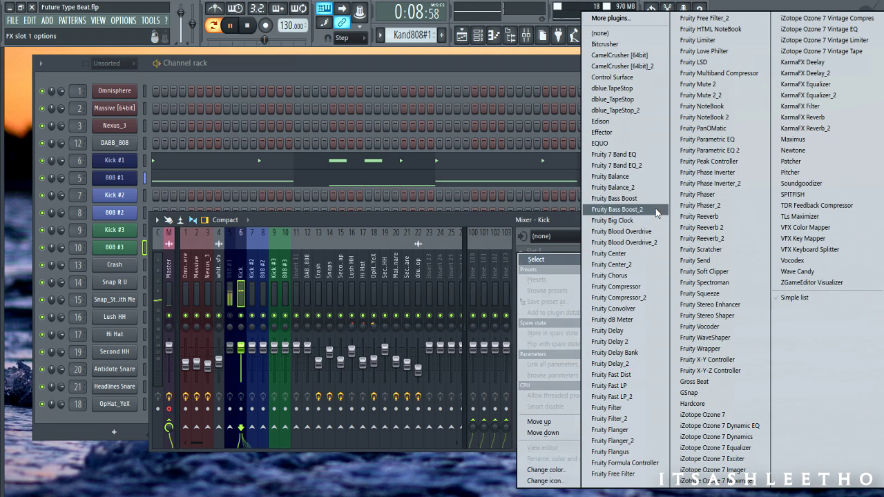
{"action": "left_click", "coordinate": [726, 152]}
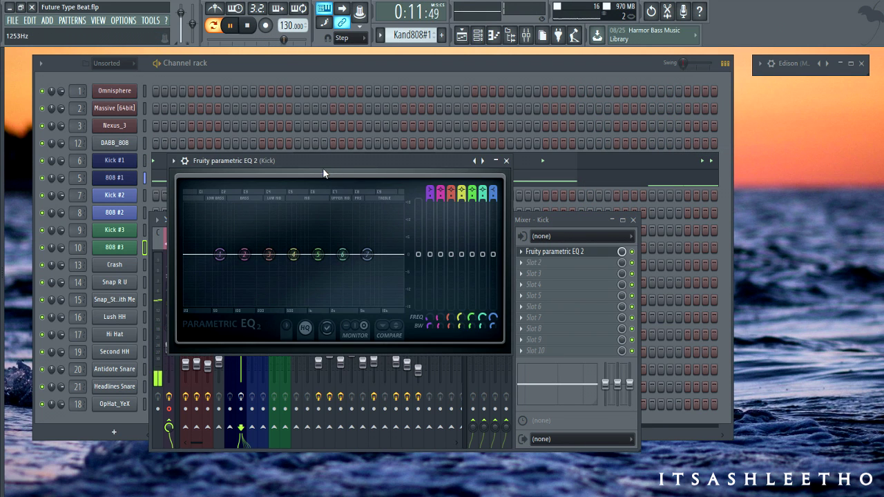
{"action": "left_click_drag", "start_coordinate": [322, 168], "coordinate": [489, 222]}
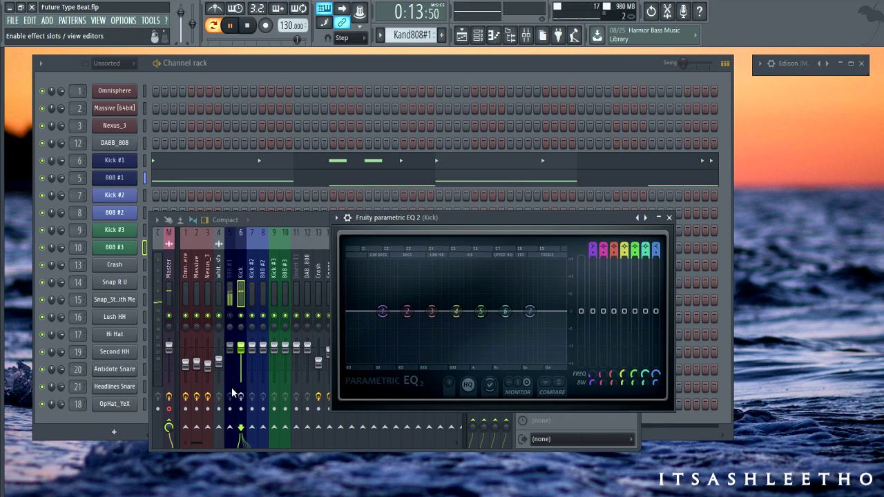
{"action": "left_click", "coordinate": [241, 399]}
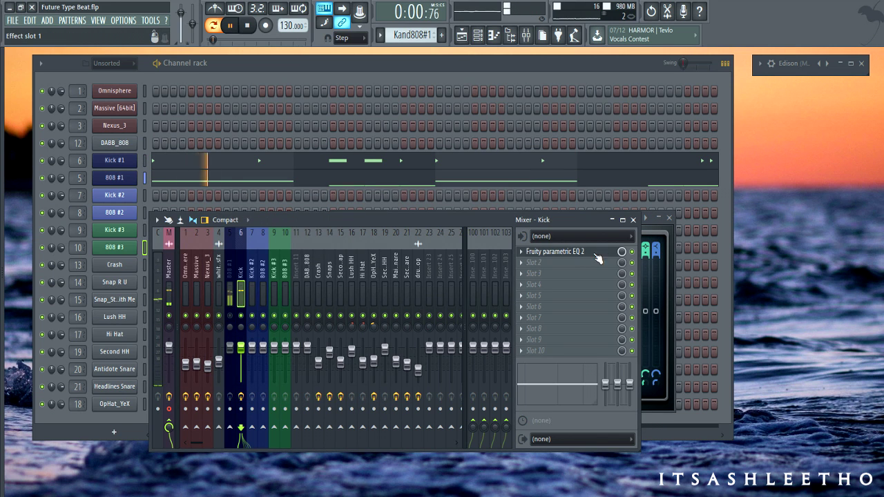
{"action": "left_click", "coordinate": [668, 228]}
{"action": "left_click_drag", "start_coordinate": [443, 216], "coordinate": [413, 217]}
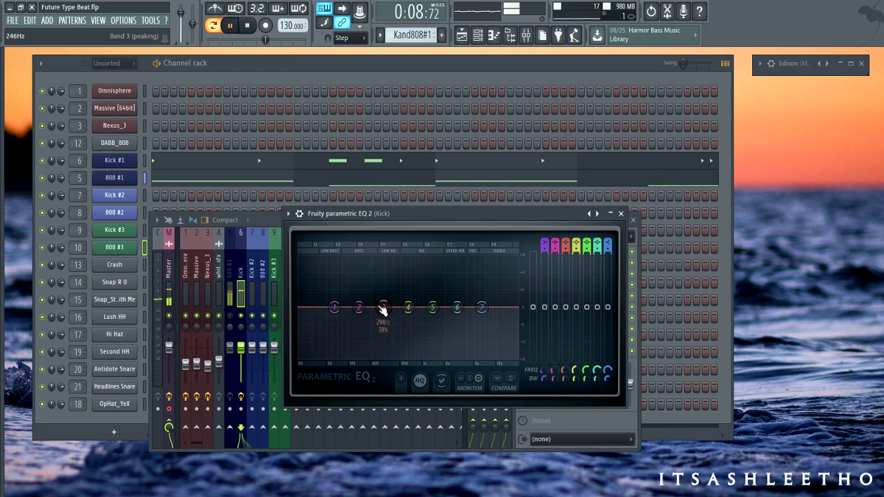
Boost band 3 of the Kick EQ by about 2 dB at about 408 Hz with a bandwidth of about 15%.
{"action": "mouse_move", "coordinate": [383, 309]}
{"action": "left_mouse_down"}
{"action": "mouse_move", "coordinate": [392, 279]}
{"action": "mouse_move", "coordinate": [390, 299]}
{"action": "left_mouse_up"}
{"action": "scroll", "coordinate": [391, 302], "scroll_direction": "down", "scroll_amount": 4}
{"action": "scroll", "coordinate": [391, 304], "scroll_direction": "up", "scroll_amount": 3}
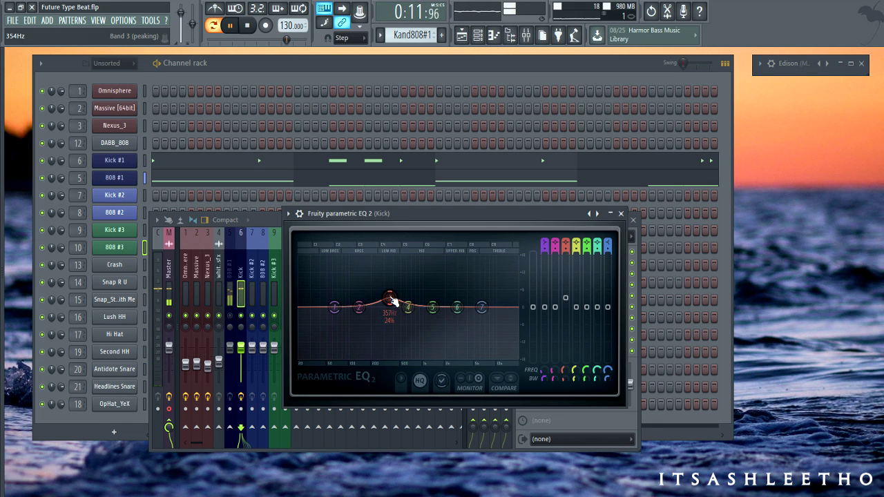
{"action": "mouse_move", "coordinate": [392, 301]}
{"action": "left_mouse_down"}
{"action": "mouse_move", "coordinate": [388, 286]}
{"action": "mouse_move", "coordinate": [396, 297]}
{"action": "left_mouse_up"}
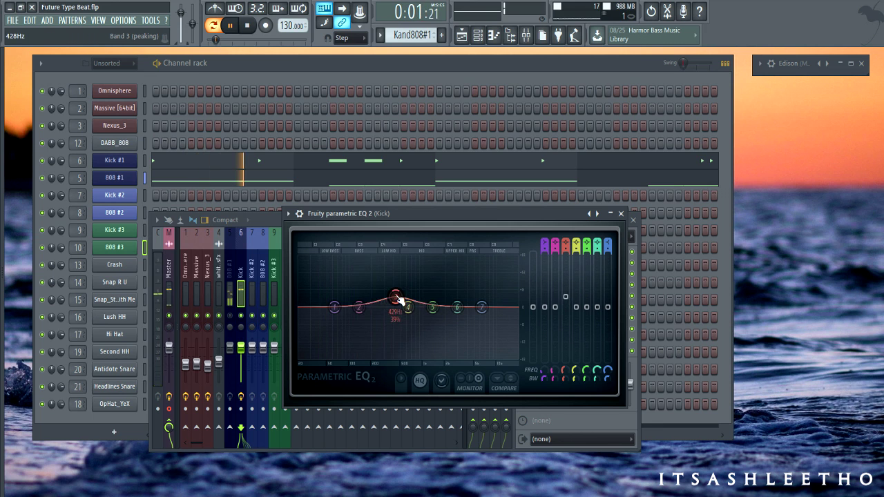
{"action": "scroll", "coordinate": [400, 299], "scroll_direction": "down", "scroll_amount": 10}
{"action": "scroll", "coordinate": [400, 298], "scroll_direction": "up", "scroll_amount": 12}
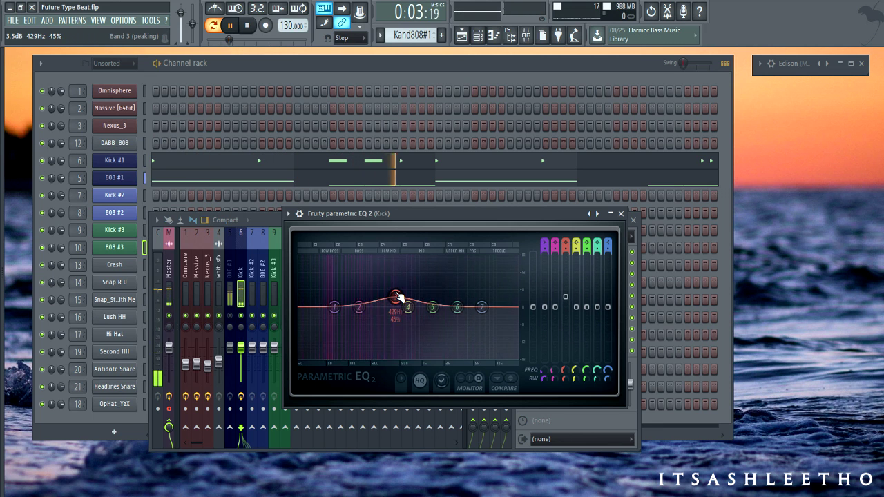
{"action": "scroll", "coordinate": [400, 298], "scroll_direction": "down", "scroll_amount": 5}
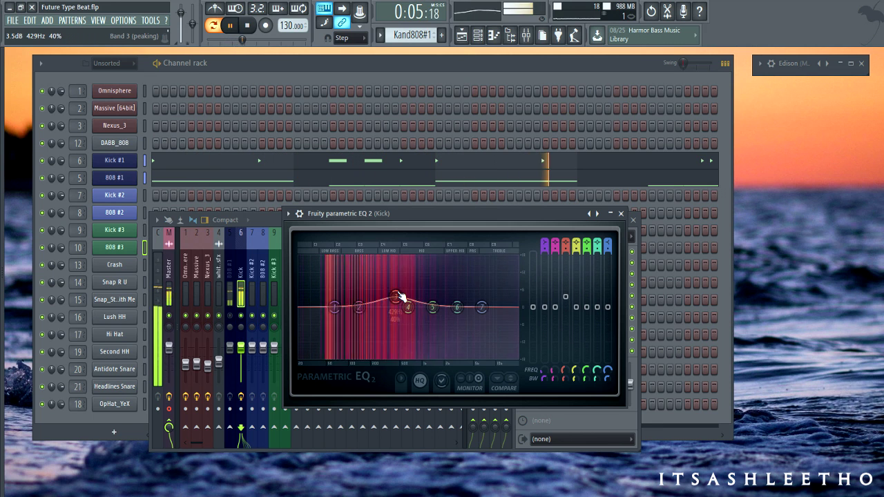
{"action": "scroll", "coordinate": [400, 296], "scroll_direction": "down", "scroll_amount": 8}
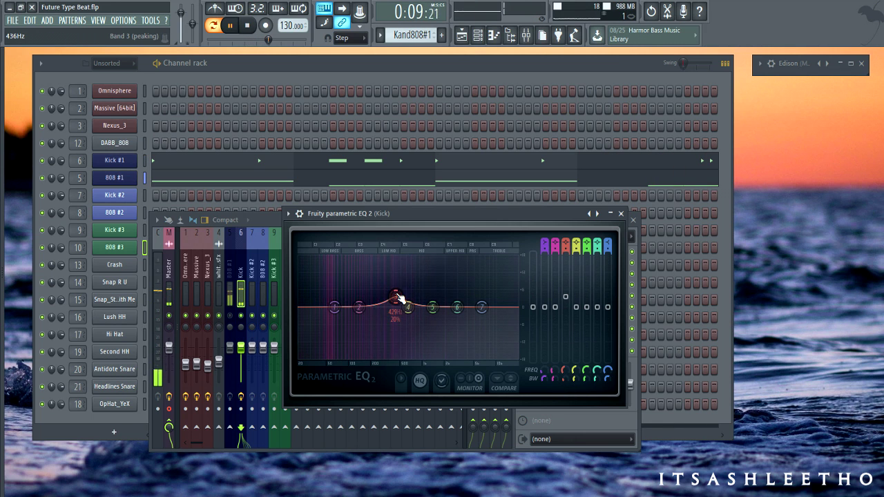
{"action": "scroll", "coordinate": [397, 303], "scroll_direction": "up", "scroll_amount": 4}
{"action": "left_click_drag", "start_coordinate": [396, 304], "coordinate": [398, 307]}
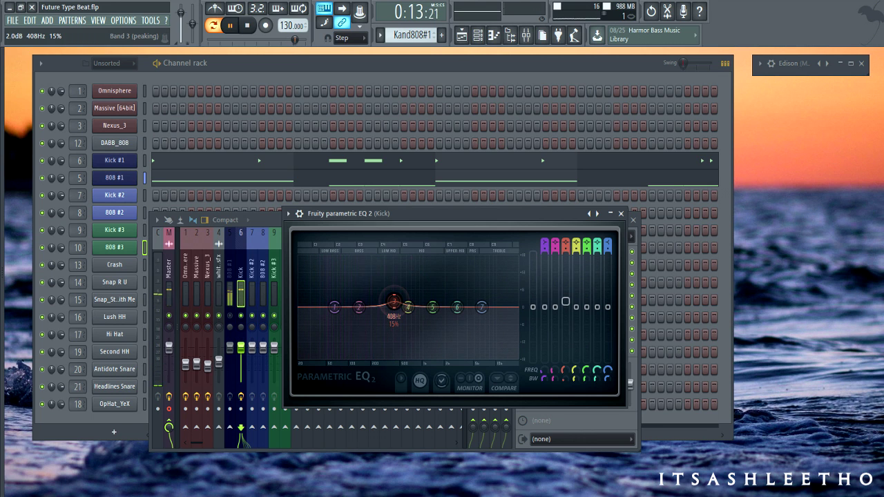
{"action": "left_click_drag", "start_coordinate": [481, 306], "coordinate": [498, 359]}
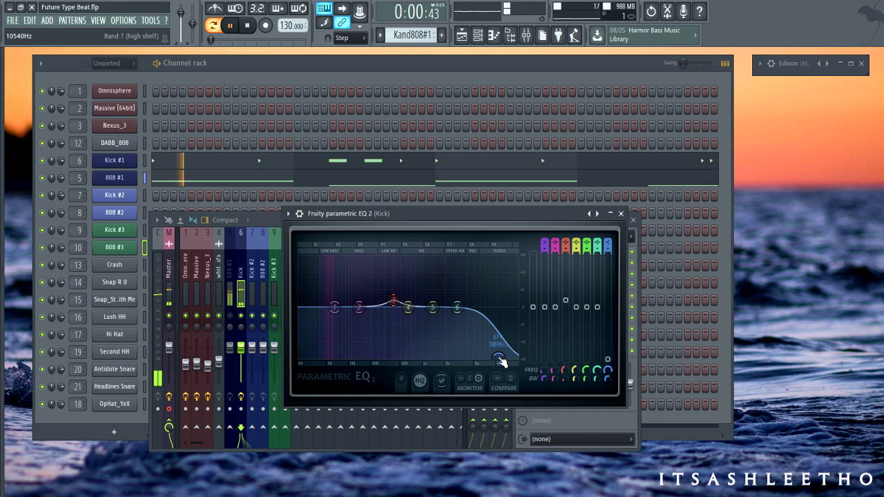
{"action": "right_click", "coordinate": [499, 359]}
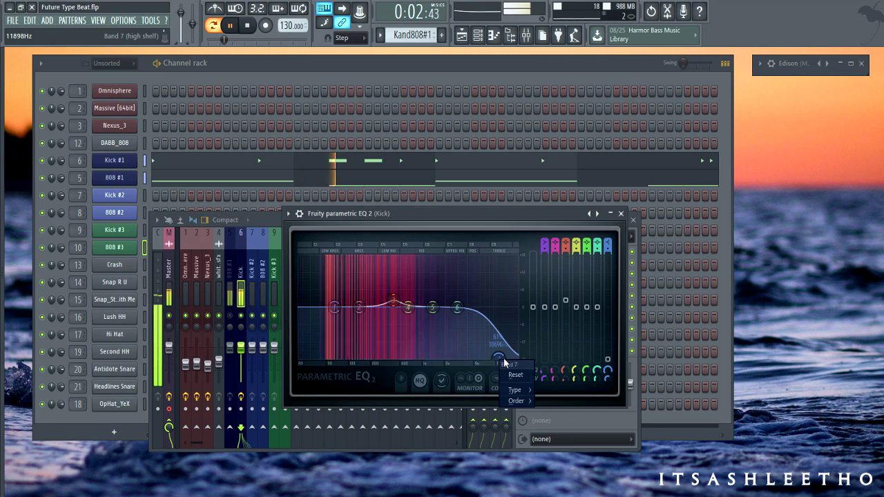
{"action": "left_click", "coordinate": [524, 376]}
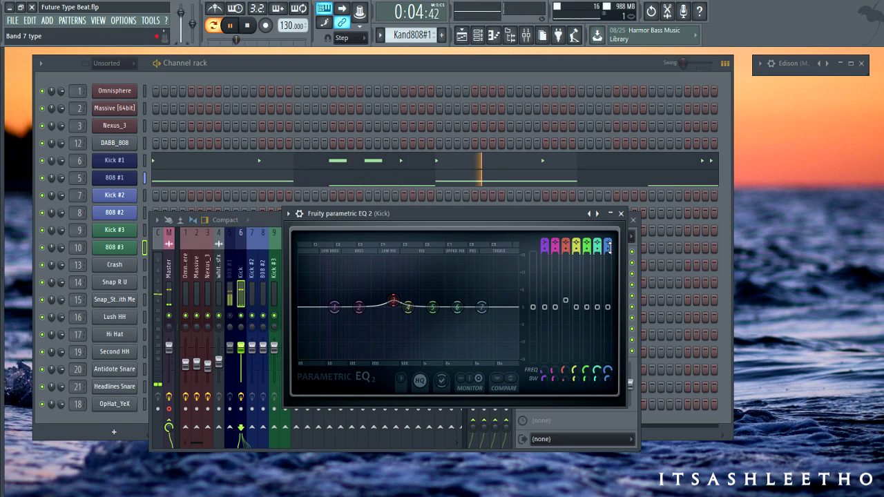
Set band 7 of the Kick EQ to low pass and lower its frequency until it overlaps band 6.
{"action": "scroll", "coordinate": [608, 246], "scroll_direction": "down", "scroll_amount": 6}
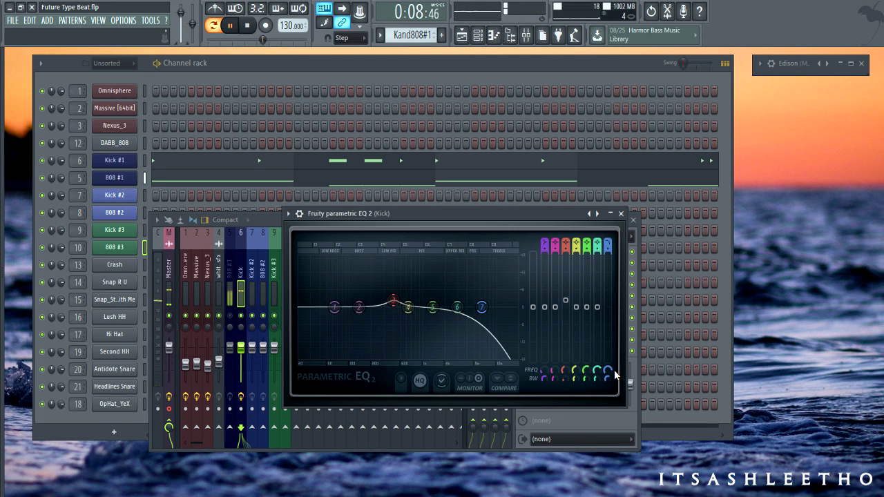
{"action": "scroll", "coordinate": [608, 371], "scroll_direction": "down", "scroll_amount": 1}
{"action": "scroll", "coordinate": [608, 371], "scroll_direction": "down", "scroll_amount": 5}
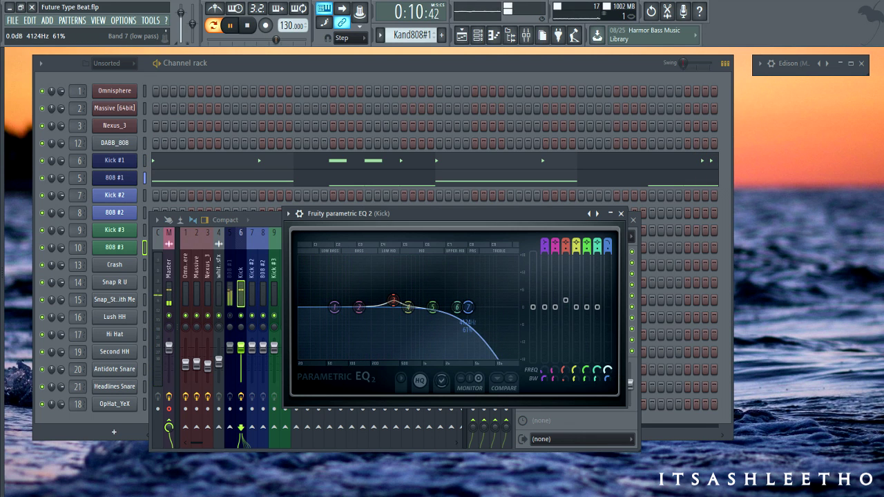
{"action": "scroll", "coordinate": [608, 371], "scroll_direction": "down", "scroll_amount": 3}
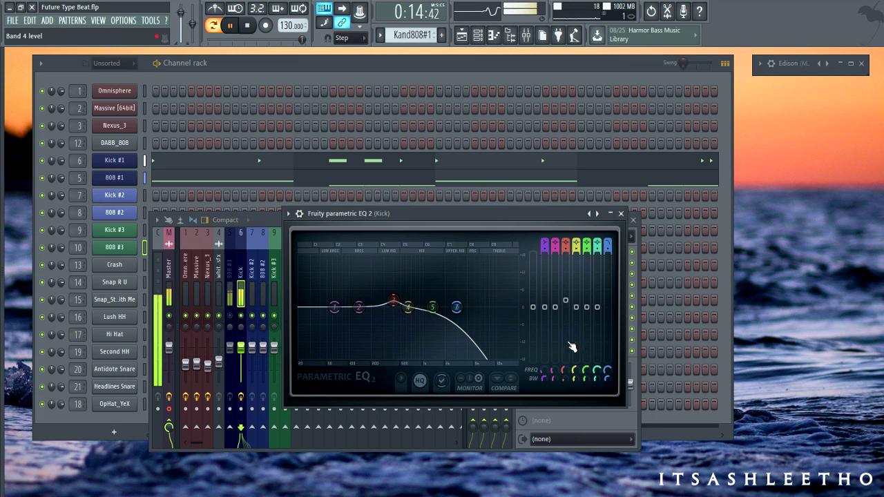
Restart playback and raise band 7's low-pass frequency in the Kick EQ until it sits just above band 6, then close the EQ.
{"action": "left_click", "coordinate": [247, 26]}
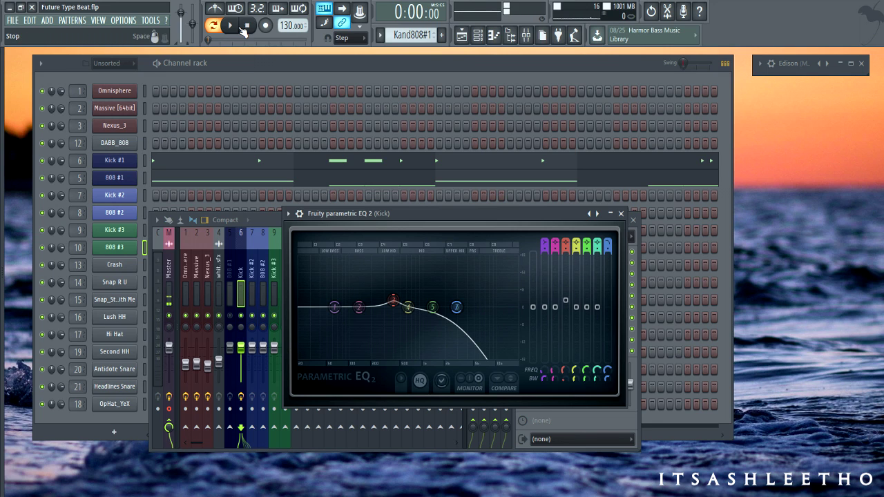
{"action": "key", "text": "space"}
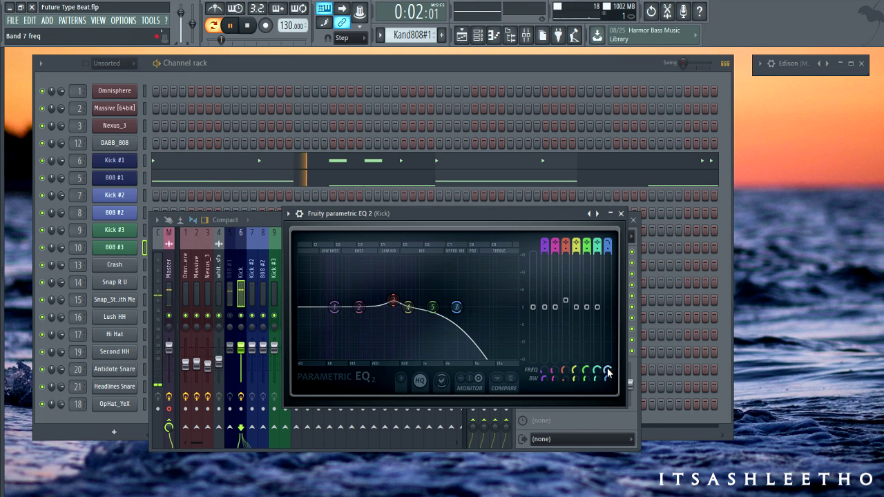
{"action": "left_click_drag", "start_coordinate": [607, 370], "coordinate": [607, 355]}
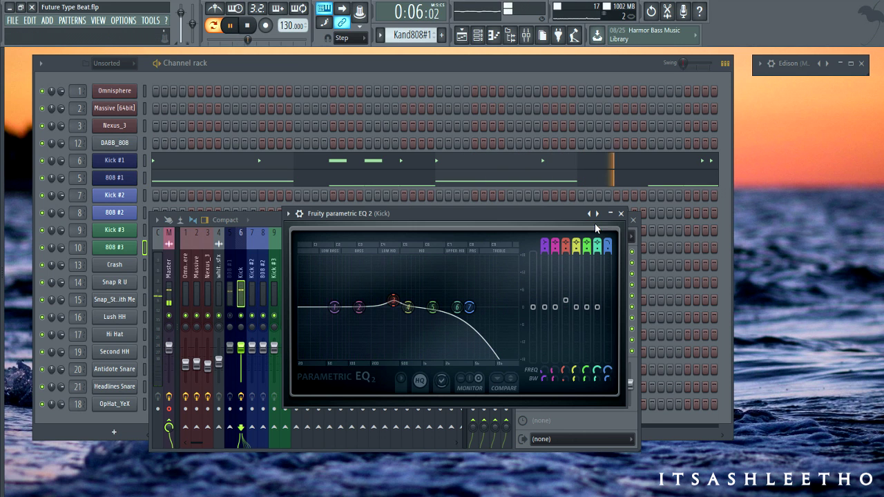
{"action": "left_click", "coordinate": [620, 214]}
Load a second Fruity Parametric EQ 2 into the Kick track's second slot and set band 1 to a Steep 4 high pass.
{"action": "left_click", "coordinate": [561, 263]}
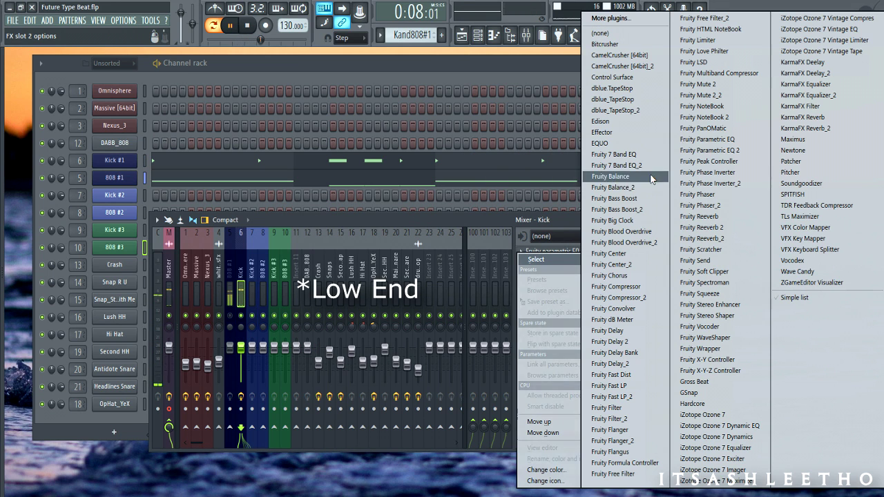
{"action": "left_click", "coordinate": [677, 165]}
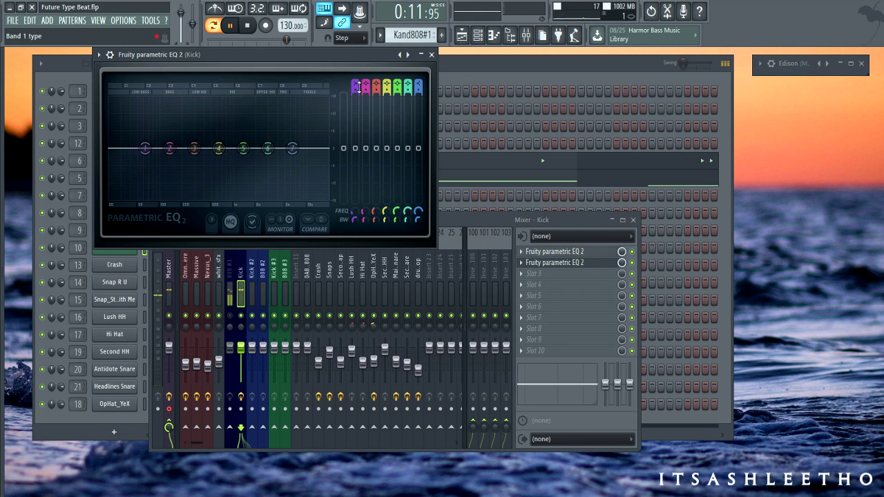
{"action": "left_click_drag", "start_coordinate": [359, 88], "coordinate": [359, 93]}
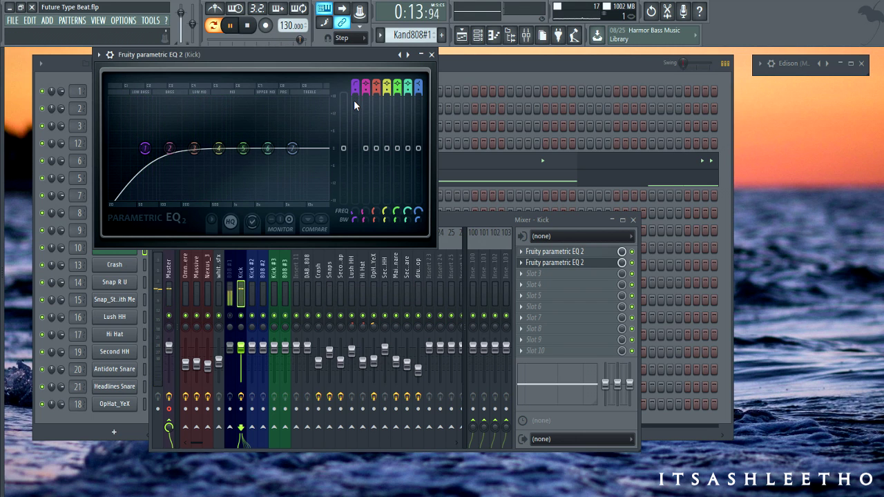
{"action": "left_click_drag", "start_coordinate": [358, 93], "coordinate": [357, 87]}
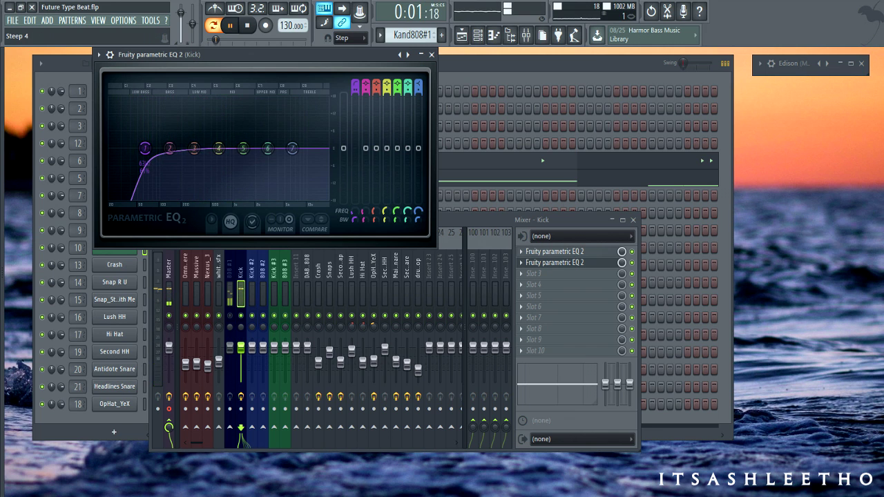
Lower band 1's high-pass frequency in the second Kick EQ to the bottom of the low end and close its window.
{"action": "left_click_drag", "start_coordinate": [357, 209], "coordinate": [357, 233]}
{"action": "left_click_drag", "start_coordinate": [272, 72], "coordinate": [362, 164]}
{"action": "left_click_drag", "start_coordinate": [443, 305], "coordinate": [443, 301]}
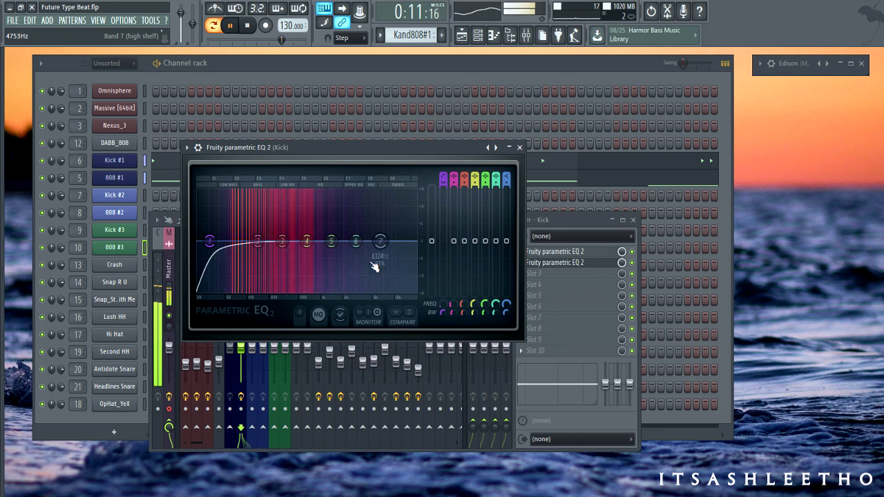
{"action": "left_click", "coordinate": [516, 146]}
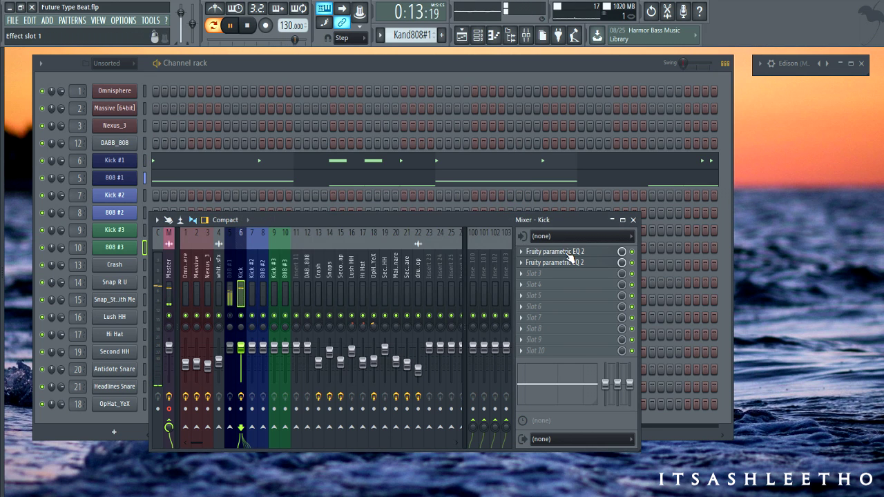
In the first Kick EQ, cut band 5 deeply at about 1 kHz, raise band 7's low-pass frequency, and stop playback.
{"action": "left_click", "coordinate": [567, 255]}
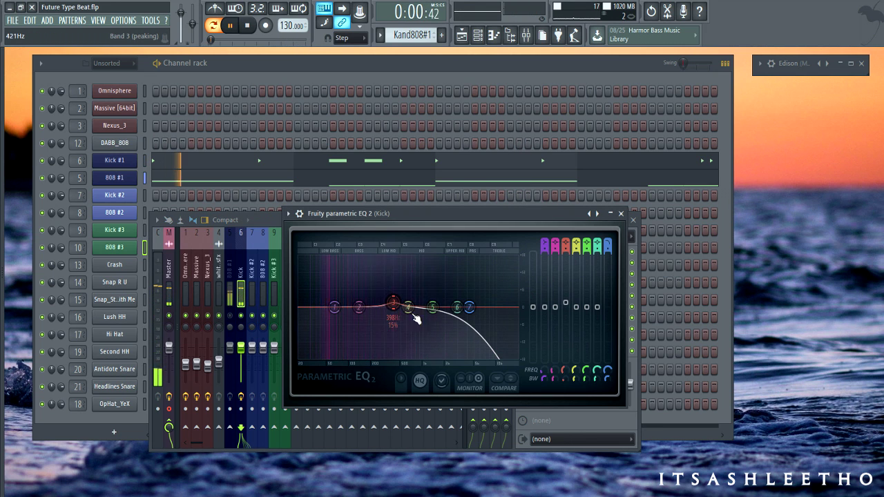
{"action": "left_click_drag", "start_coordinate": [433, 307], "coordinate": [424, 339]}
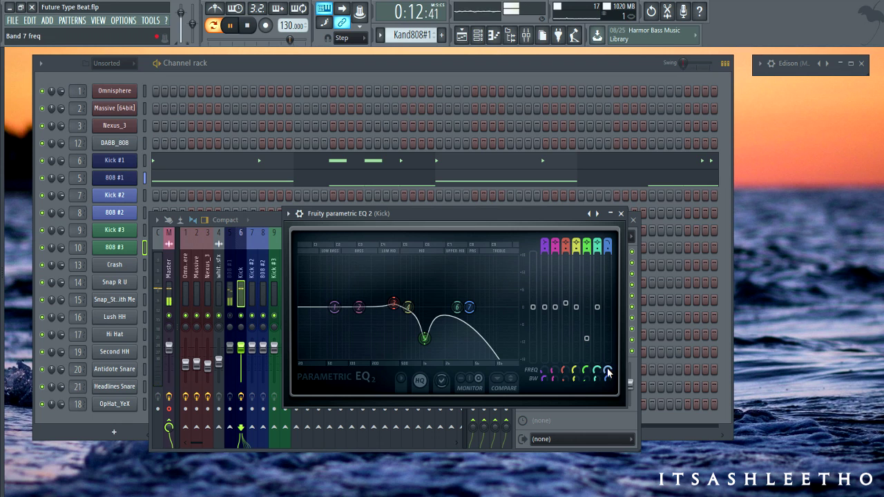
{"action": "left_click_drag", "start_coordinate": [608, 373], "coordinate": [608, 363]}
{"action": "left_click", "coordinate": [248, 25]}
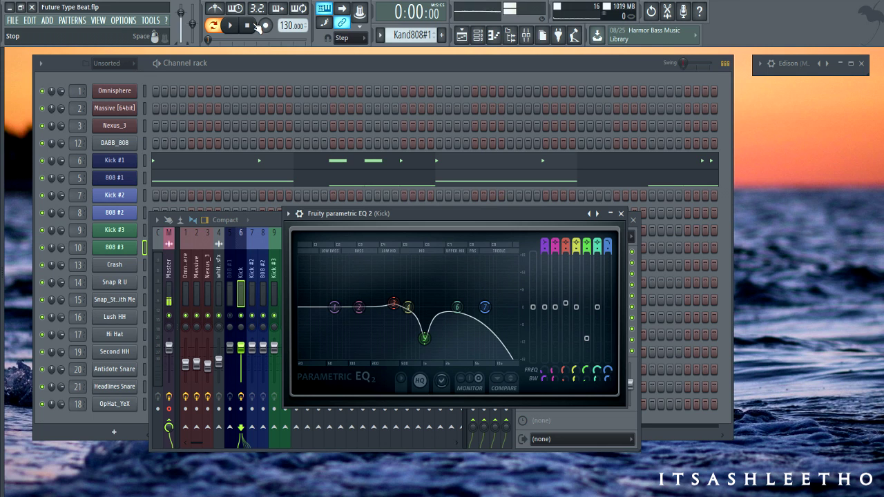
{"action": "left_click_drag", "start_coordinate": [429, 214], "coordinate": [423, 197]}
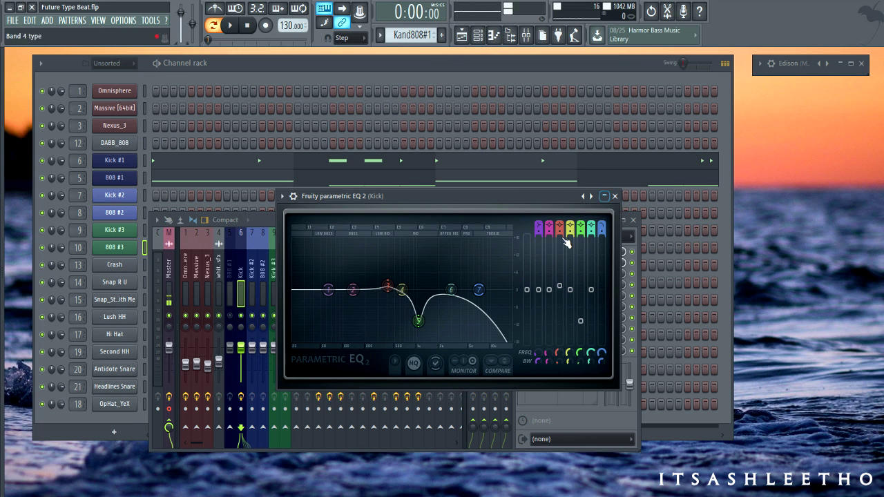
{"action": "left_click", "coordinate": [615, 196]}
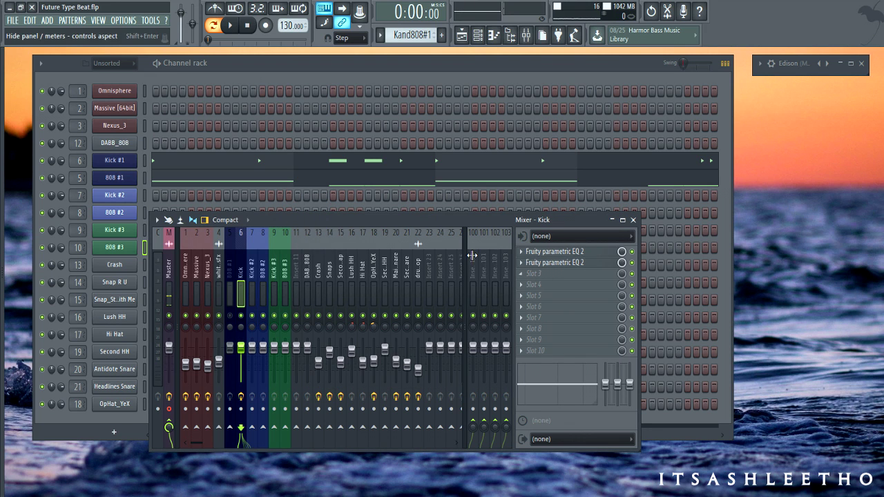
{"action": "left_click", "coordinate": [230, 273]}
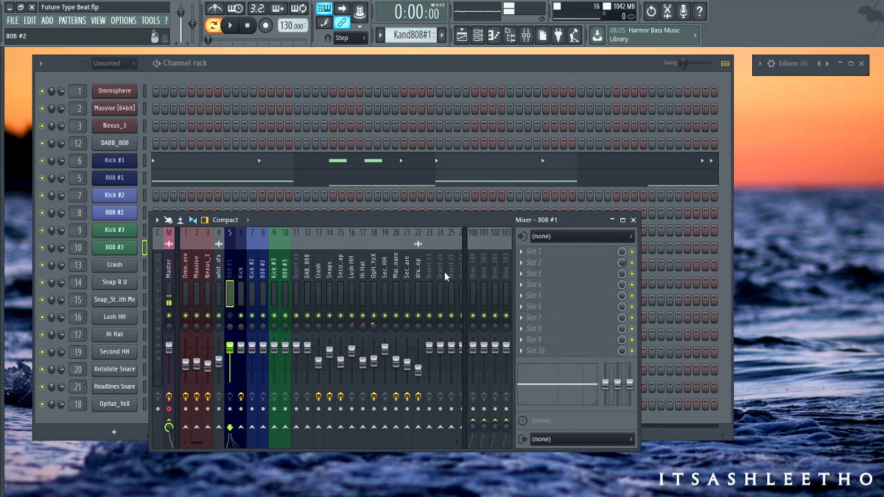
{"action": "left_click", "coordinate": [523, 252]}
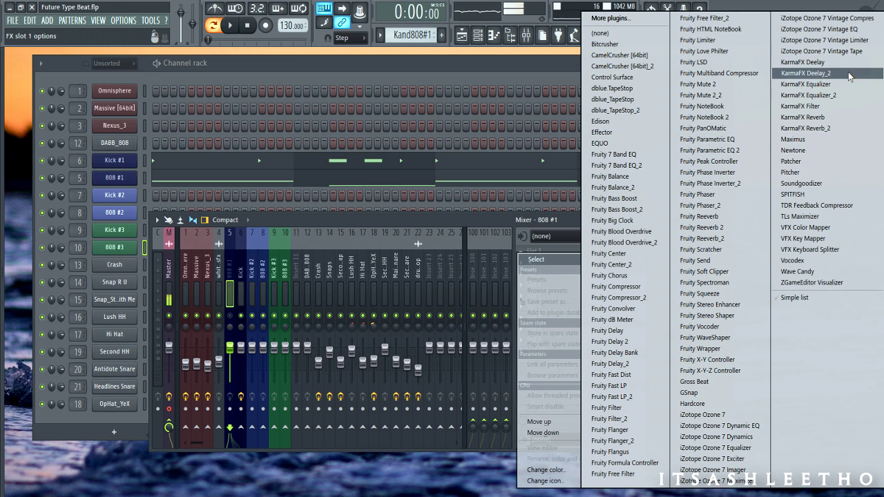
{"action": "left_click", "coordinate": [435, 218]}
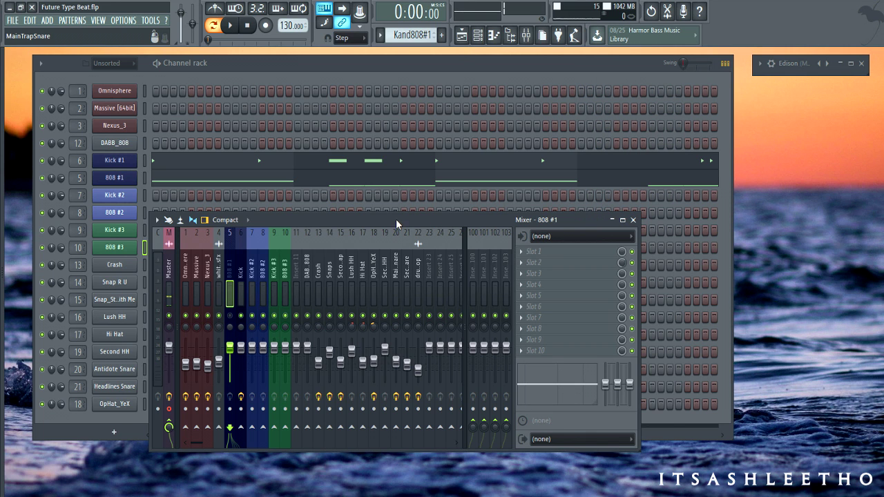
Start playback of the Kand808#1 pattern and bring the mixer back over the channel rack.
{"action": "left_click_drag", "start_coordinate": [396, 219], "coordinate": [440, 193]}
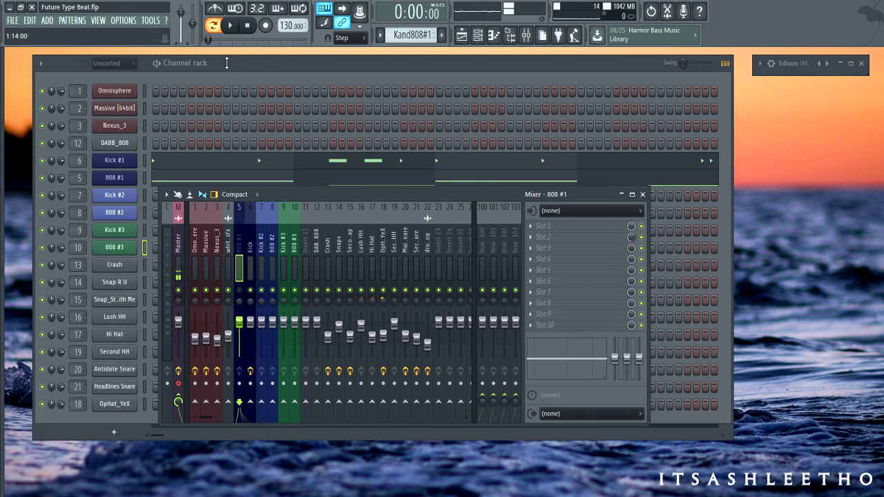
{"action": "left_click", "coordinate": [226, 62]}
{"action": "left_click", "coordinate": [230, 25]}
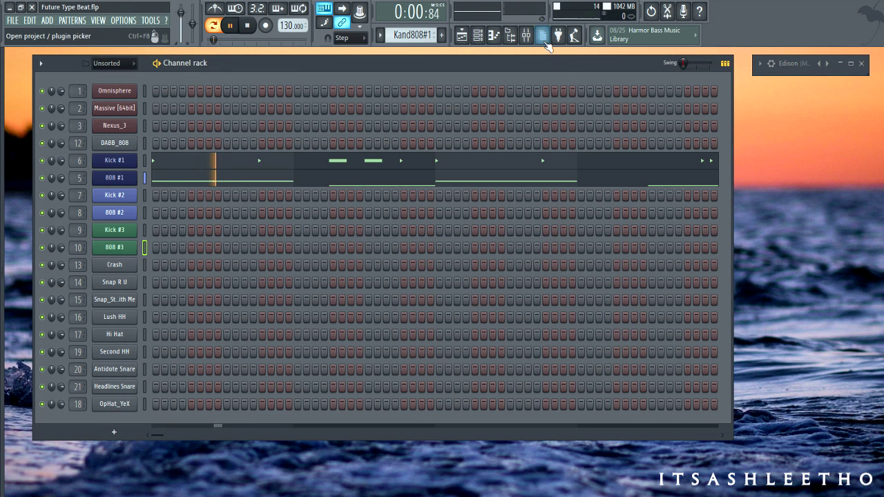
{"action": "left_click", "coordinate": [525, 36]}
{"action": "left_click_drag", "start_coordinate": [440, 197], "coordinate": [475, 199]}
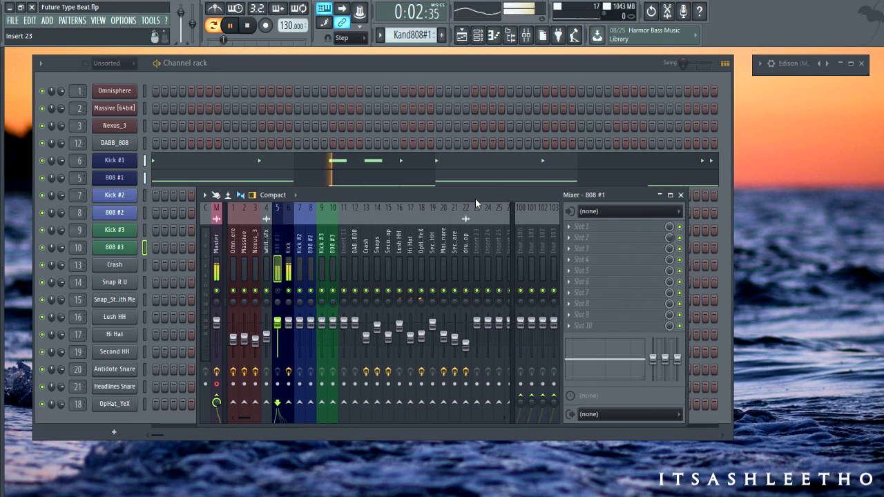
Unmute the 808 #1 mixer track and lower the Kick track's volume to about 92% (-1.8 dB).
{"action": "left_click", "coordinate": [290, 254]}
{"action": "left_click", "coordinate": [278, 290]}
{"action": "left_click", "coordinate": [277, 235]}
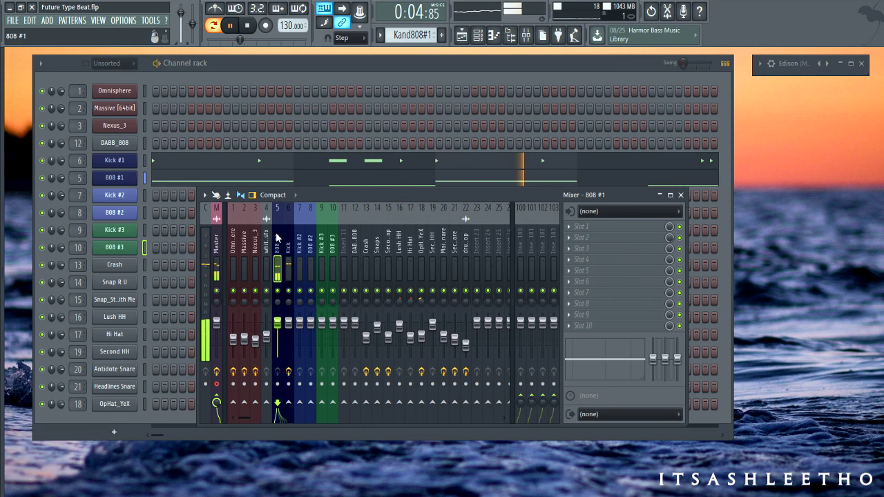
{"action": "left_click", "coordinate": [295, 338]}
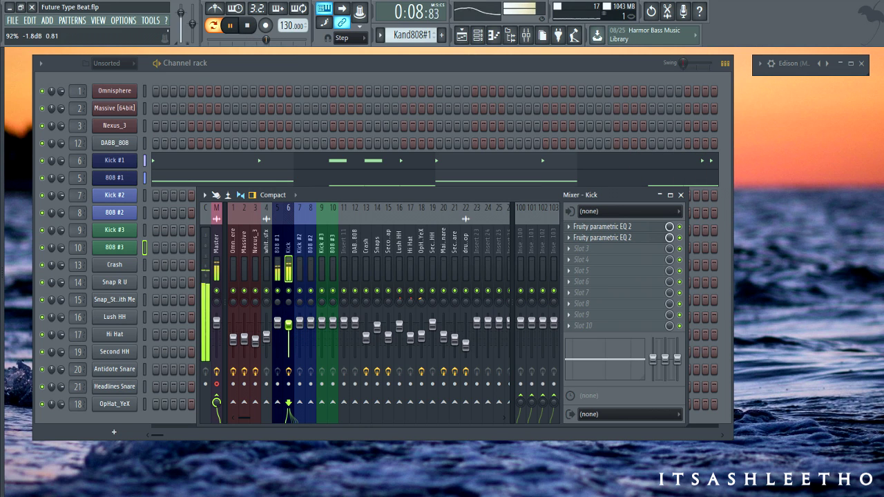
Lower the 808 #1 track's volume slightly and load Fruity Parametric EQ 2 into its first effect slot.
{"action": "left_click", "coordinate": [277, 236]}
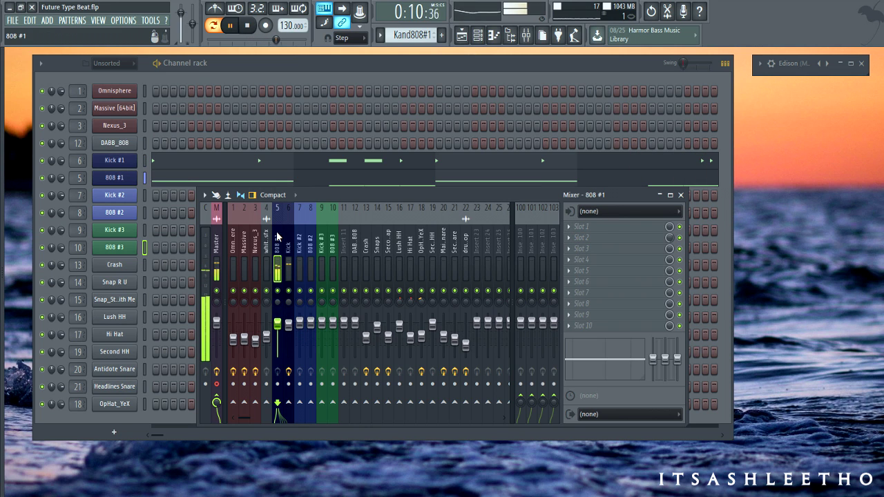
{"action": "left_click", "coordinate": [588, 227]}
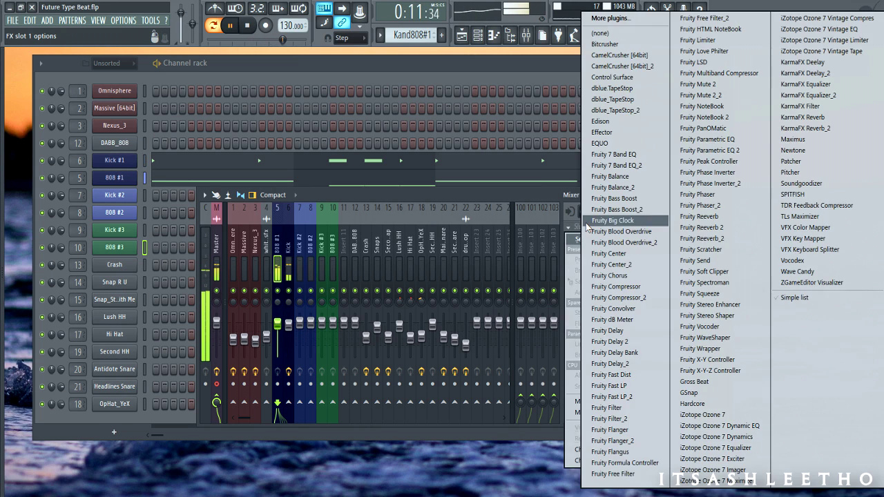
{"action": "left_click", "coordinate": [722, 150]}
{"action": "left_click_drag", "start_coordinate": [345, 194], "coordinate": [357, 193]}
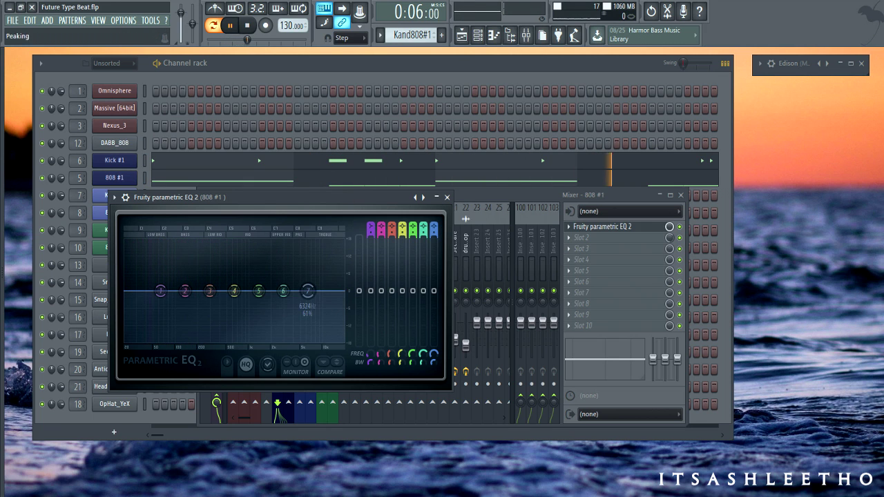
Set band 7 of the 808 #1 EQ to low pass, lower its frequency to just above band 5, and close the EQ.
{"action": "left_click_drag", "start_coordinate": [433, 230], "coordinate": [434, 252]}
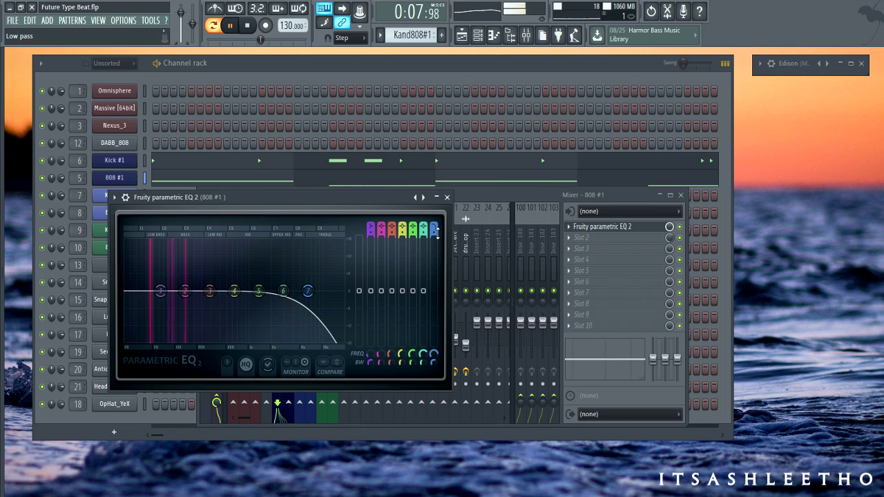
{"action": "left_click_drag", "start_coordinate": [434, 353], "coordinate": [433, 371]}
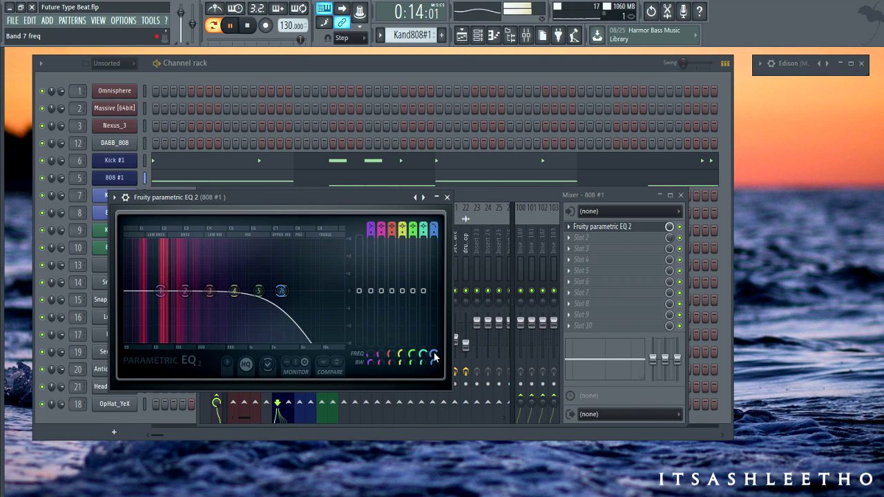
{"action": "left_click_drag", "start_coordinate": [434, 355], "coordinate": [433, 361]}
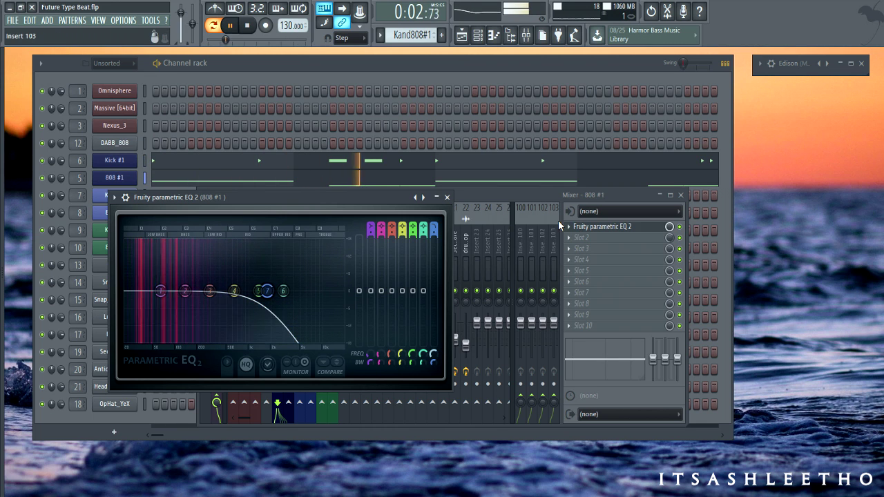
{"action": "left_click", "coordinate": [447, 197]}
Load Fruity Parametric EQ 2 into the Master track's first slot and examine the combined spectrum of the kick and 808.
{"action": "left_click", "coordinate": [215, 248]}
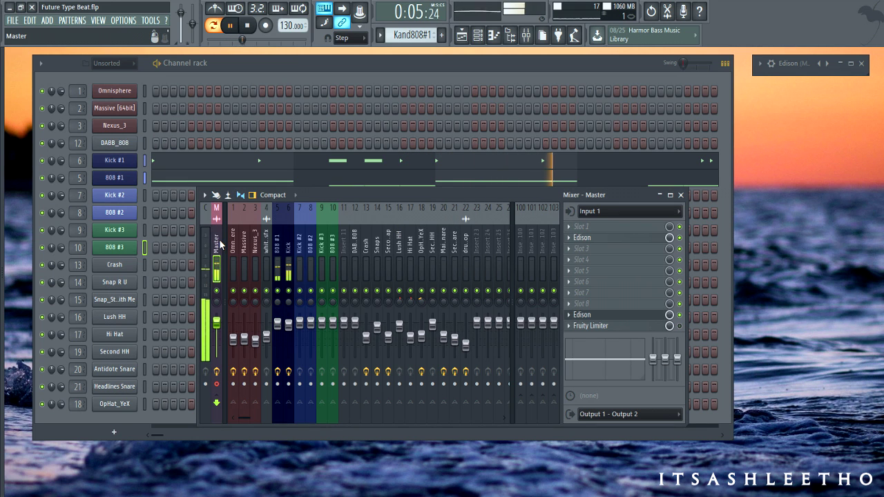
{"action": "left_click", "coordinate": [599, 232]}
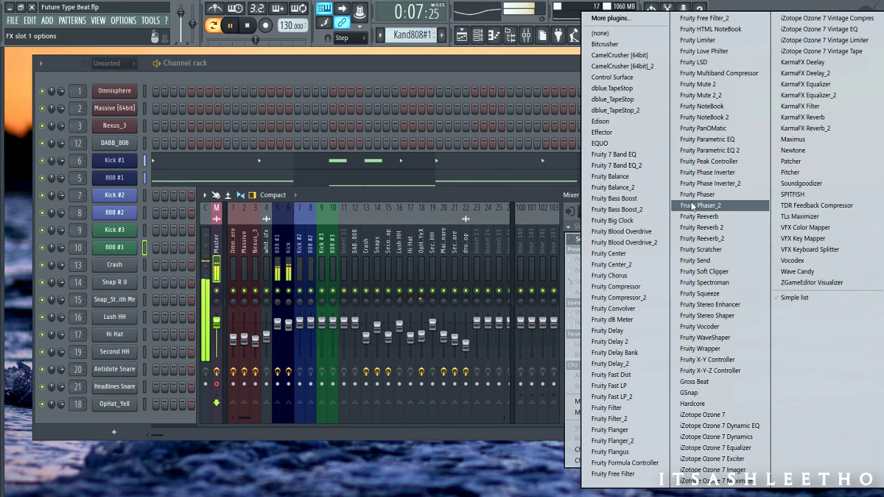
{"action": "left_click", "coordinate": [709, 150]}
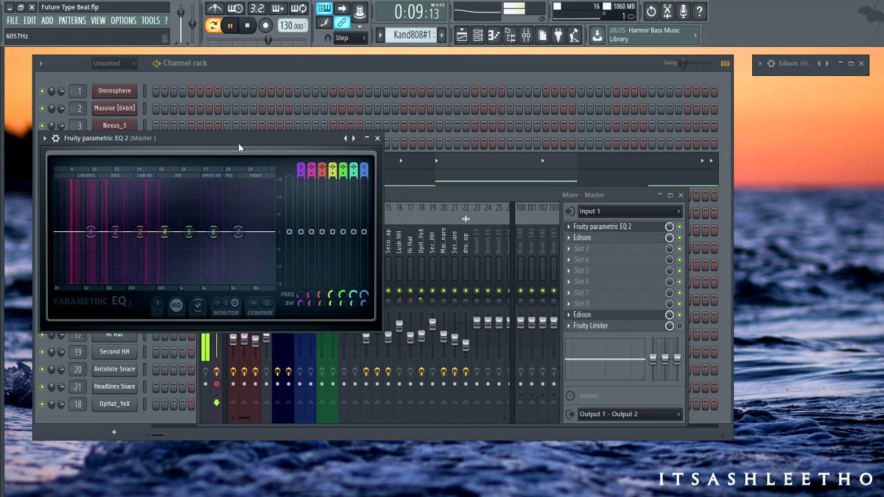
{"action": "left_click_drag", "start_coordinate": [238, 143], "coordinate": [300, 157]}
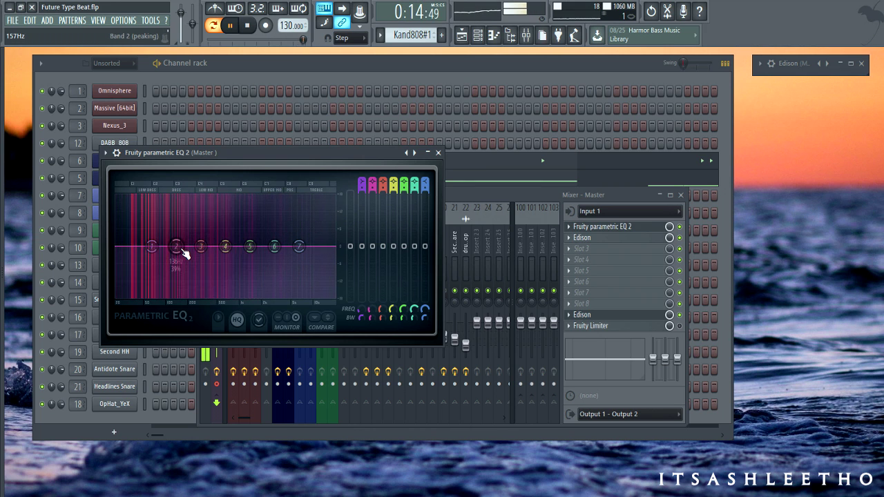
{"action": "left_click", "coordinate": [438, 152]}
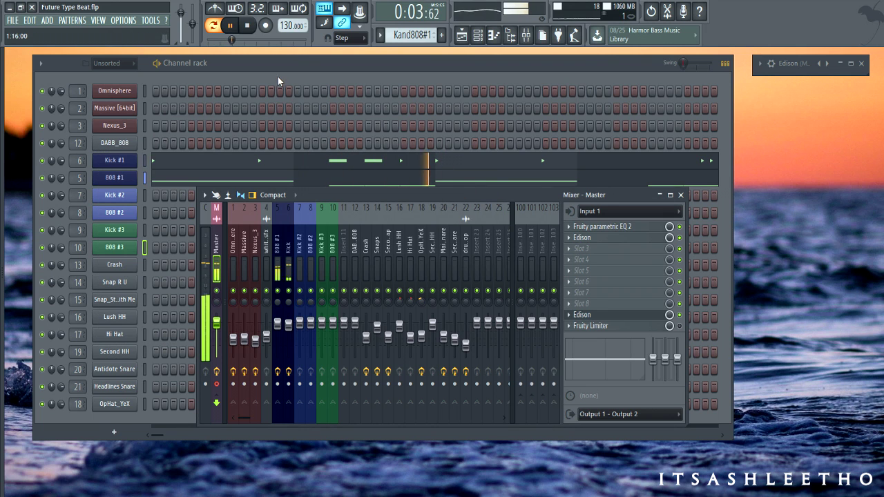
Stop playback and load Fruity Peak Controller into the Kick track's tenth effect slot.
{"action": "left_click", "coordinate": [247, 25]}
{"action": "left_click", "coordinate": [287, 230]}
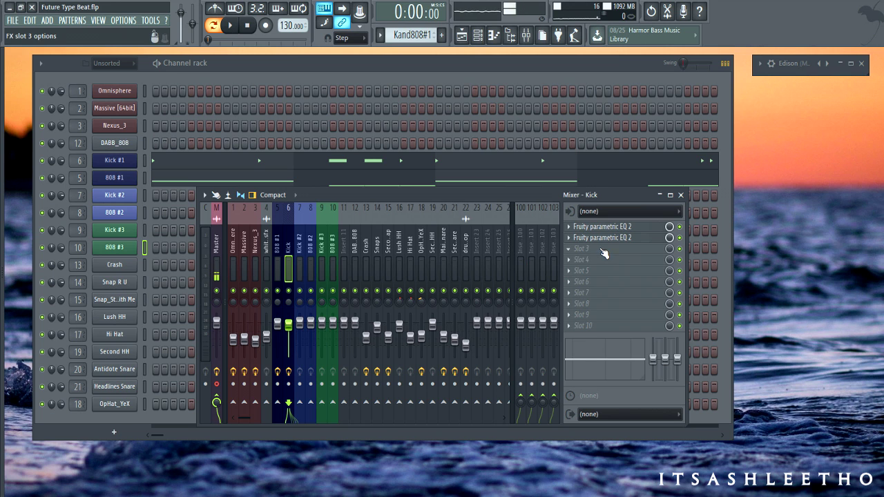
{"action": "left_click", "coordinate": [589, 324]}
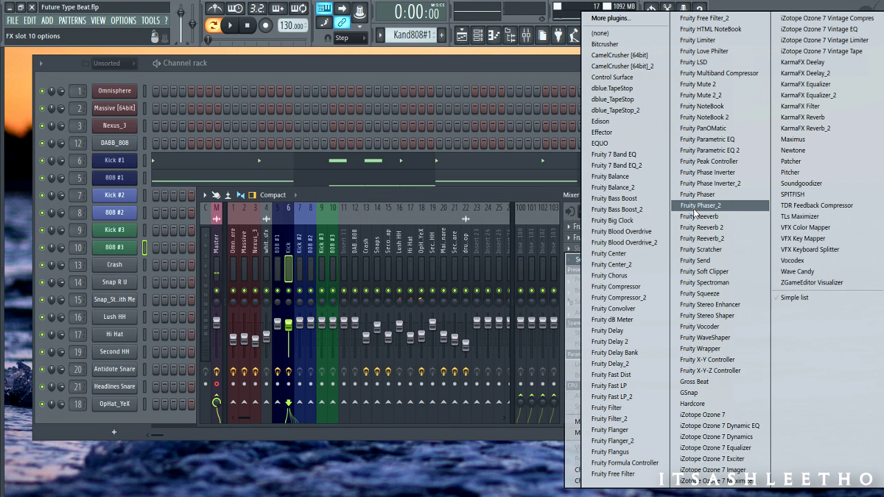
{"action": "left_click", "coordinate": [713, 164]}
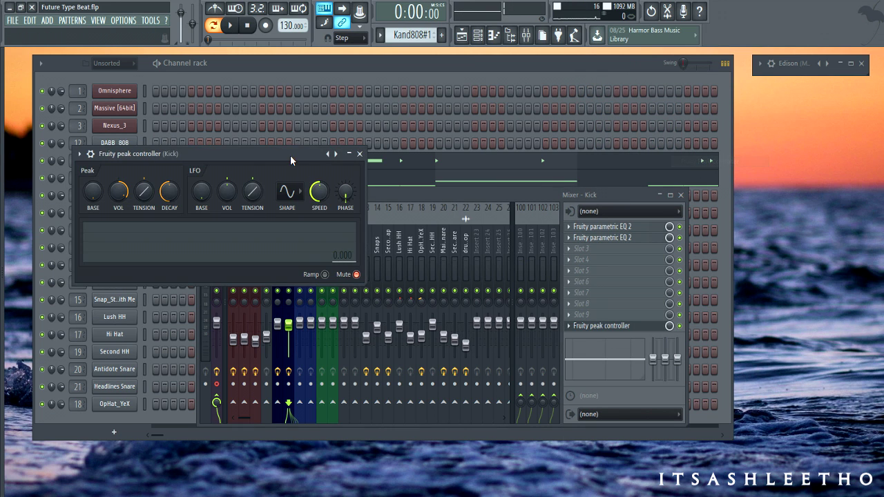
{"action": "left_click_drag", "start_coordinate": [290, 155], "coordinate": [425, 229]}
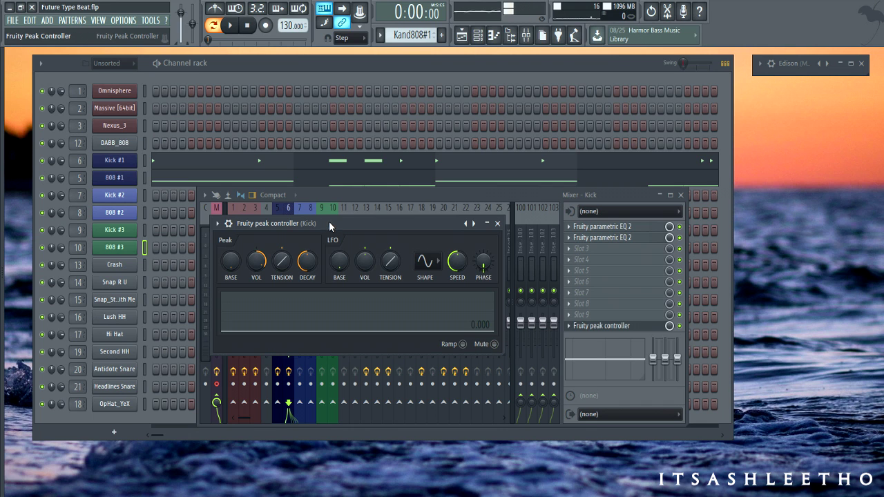
{"action": "left_click_drag", "start_coordinate": [329, 221], "coordinate": [322, 239]}
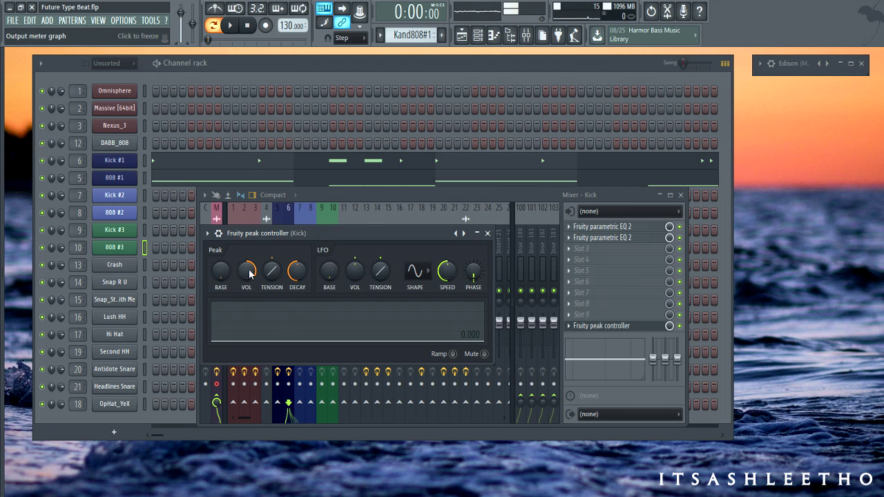
{"action": "left_click_drag", "start_coordinate": [355, 226], "coordinate": [303, 247]}
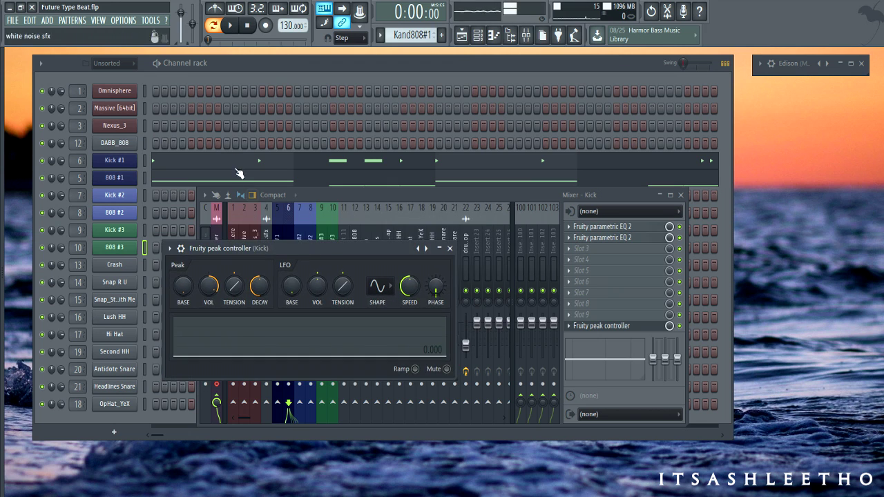
Link the 808 #1 channel's volume to the internal controller Peak ctrl - Peak.
{"action": "left_click", "coordinate": [250, 69]}
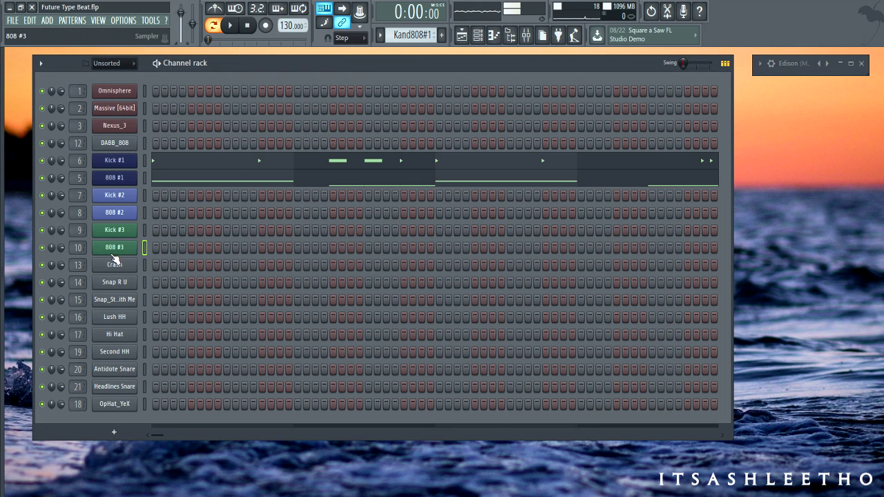
{"action": "right_click", "coordinate": [61, 177]}
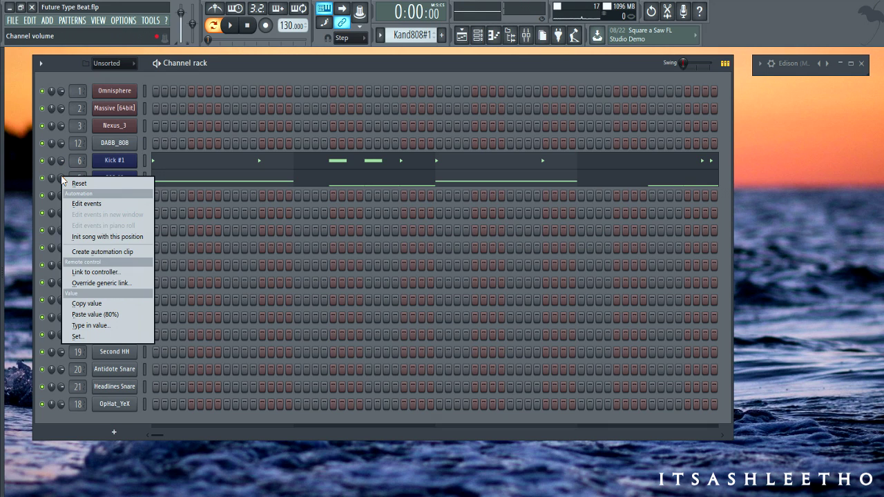
{"action": "left_click", "coordinate": [102, 272]}
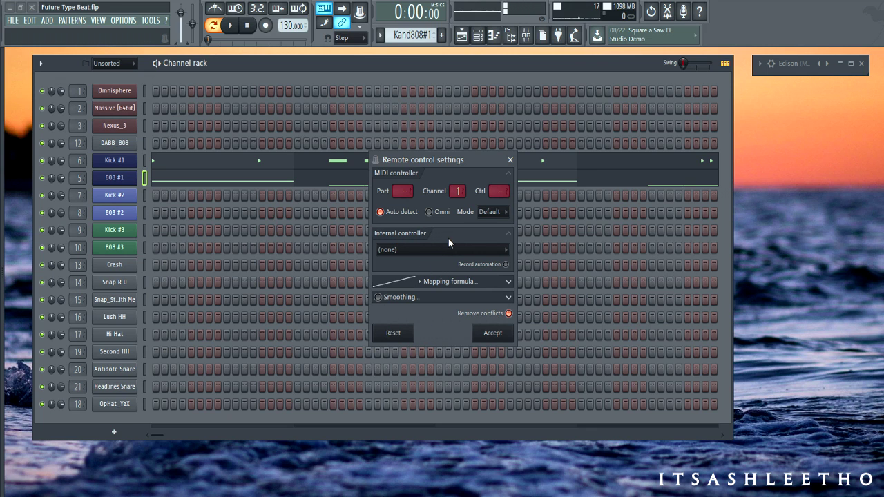
{"action": "left_click", "coordinate": [433, 252]}
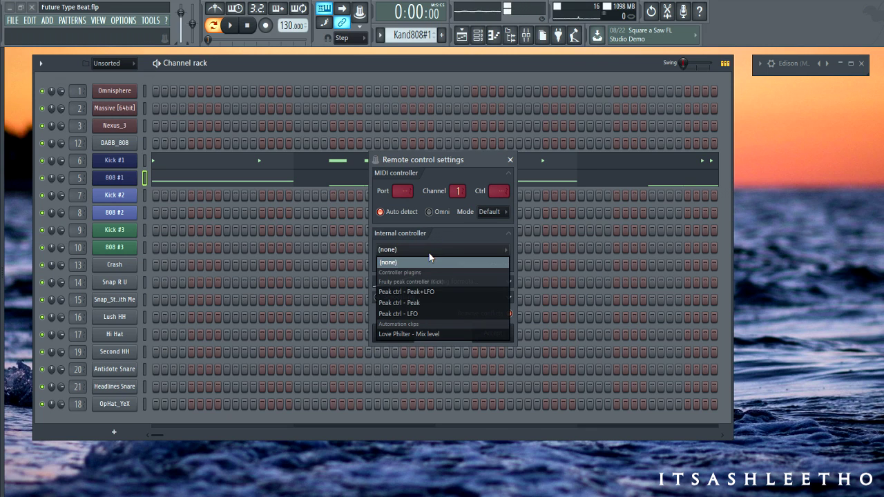
{"action": "left_click", "coordinate": [427, 303]}
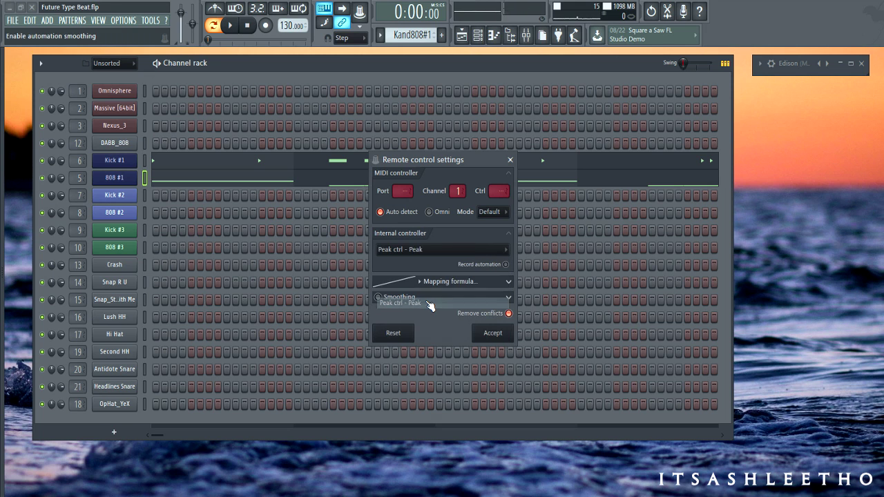
{"action": "left_click", "coordinate": [485, 336]}
Reopen the Kick track's peak controller, play the pattern, and raise the peak Base to 42% with Mute turned off.
{"action": "left_click", "coordinate": [526, 35]}
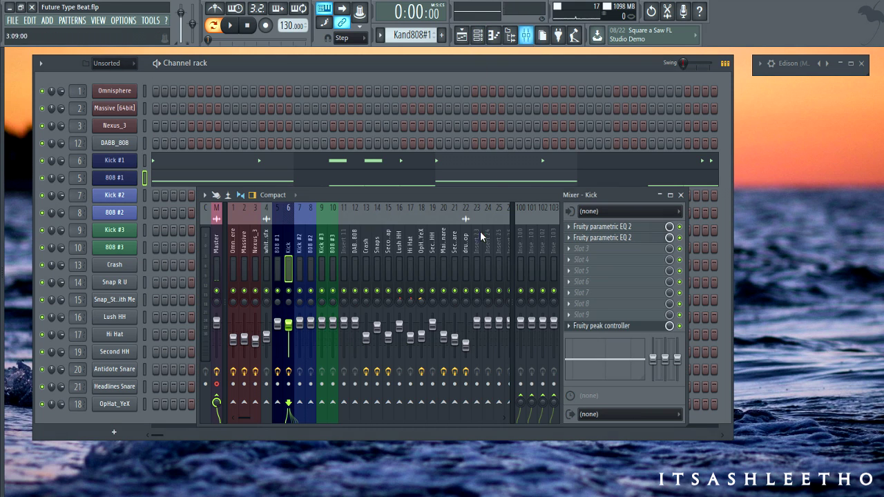
{"action": "left_click", "coordinate": [612, 328]}
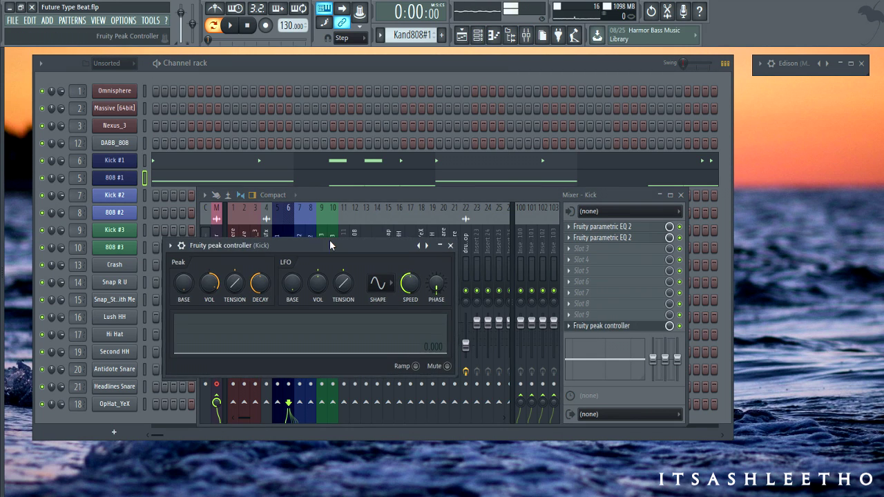
{"action": "left_click_drag", "start_coordinate": [329, 239], "coordinate": [331, 207]}
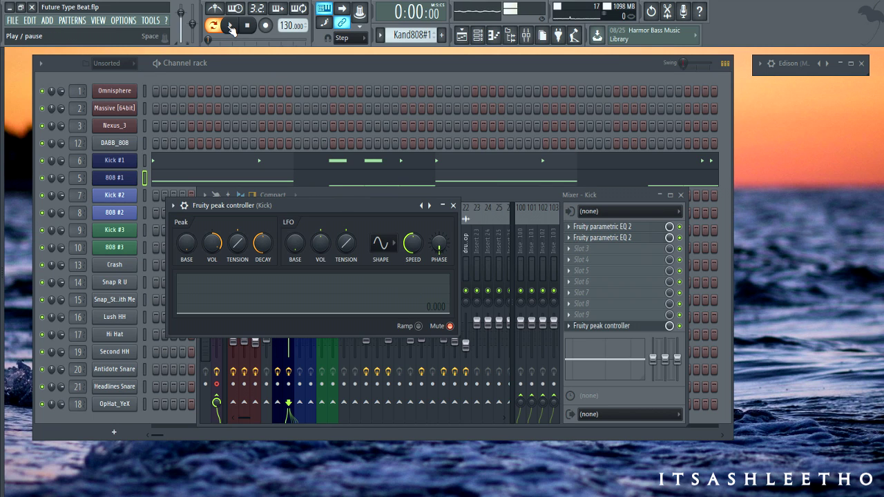
{"action": "left_click", "coordinate": [232, 26]}
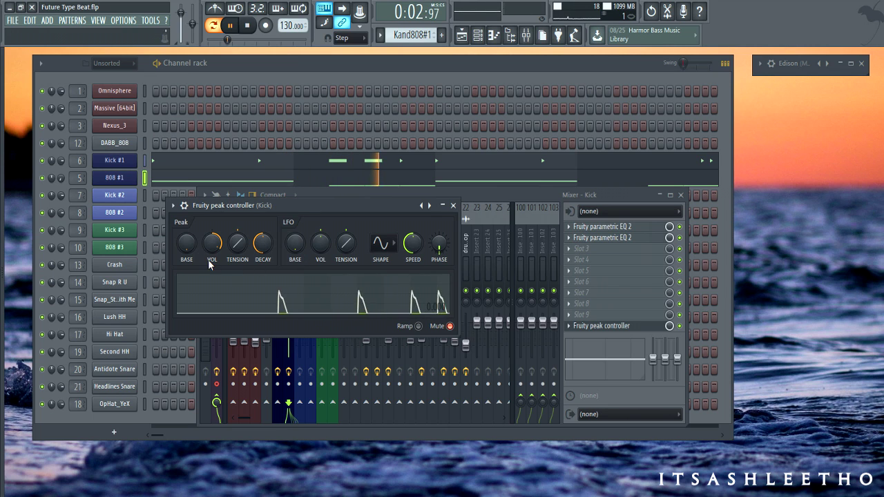
{"action": "mouse_move", "coordinate": [186, 244]}
{"action": "left_mouse_down"}
{"action": "mouse_move", "coordinate": [187, 201]}
{"action": "mouse_move", "coordinate": [195, 255]}
{"action": "left_mouse_up"}
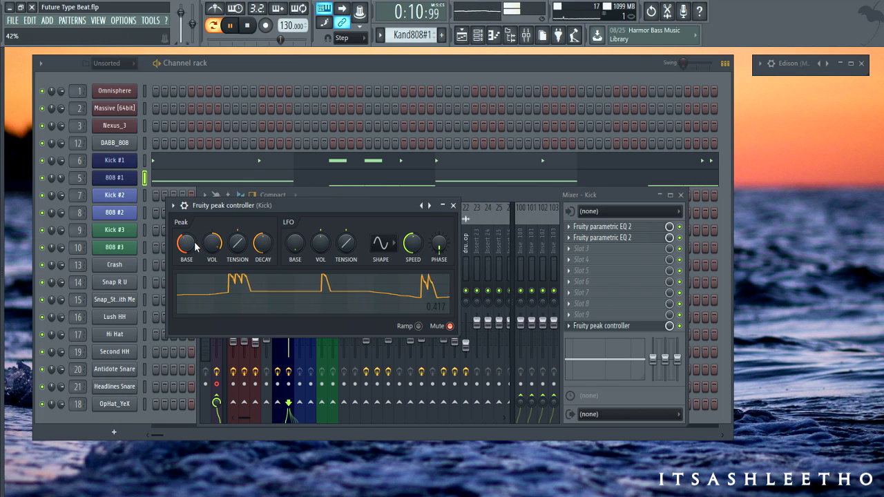
{"action": "left_click", "coordinate": [450, 327]}
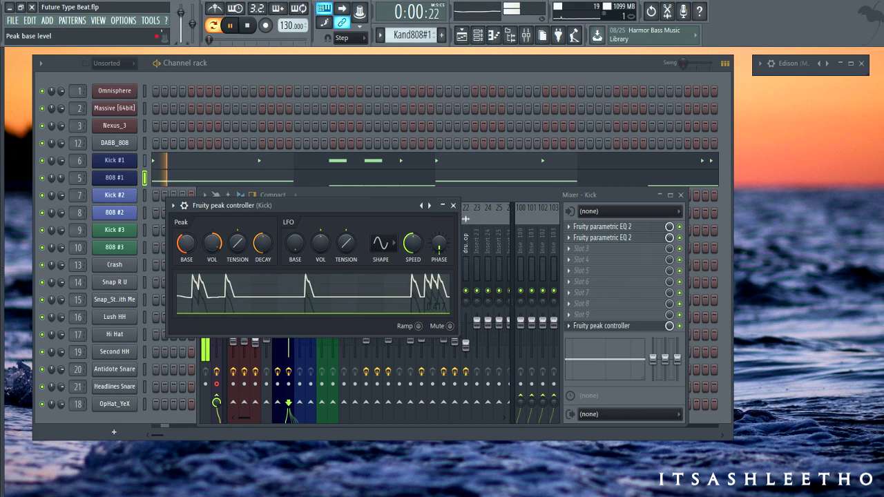
Lower the peak Vol, raise the peak Tension, set the peak Base to 76%, and close the controller with playback stopped.
{"action": "mouse_move", "coordinate": [211, 250]}
{"action": "left_mouse_down"}
{"action": "mouse_move", "coordinate": [194, 249]}
{"action": "mouse_move", "coordinate": [209, 261]}
{"action": "mouse_move", "coordinate": [189, 245]}
{"action": "mouse_move", "coordinate": [189, 258]}
{"action": "mouse_move", "coordinate": [215, 253]}
{"action": "left_mouse_up"}
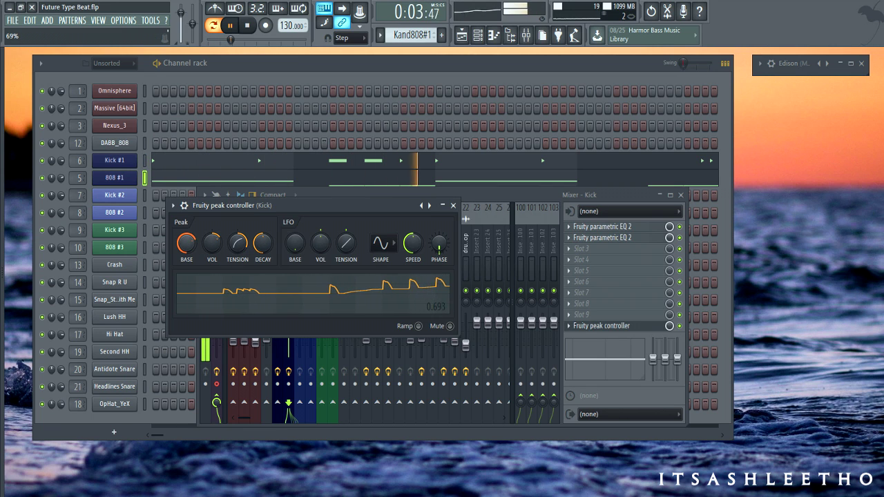
{"action": "mouse_move", "coordinate": [184, 244]}
{"action": "left_mouse_down"}
{"action": "mouse_move", "coordinate": [211, 251]}
{"action": "mouse_move", "coordinate": [190, 240]}
{"action": "left_mouse_up"}
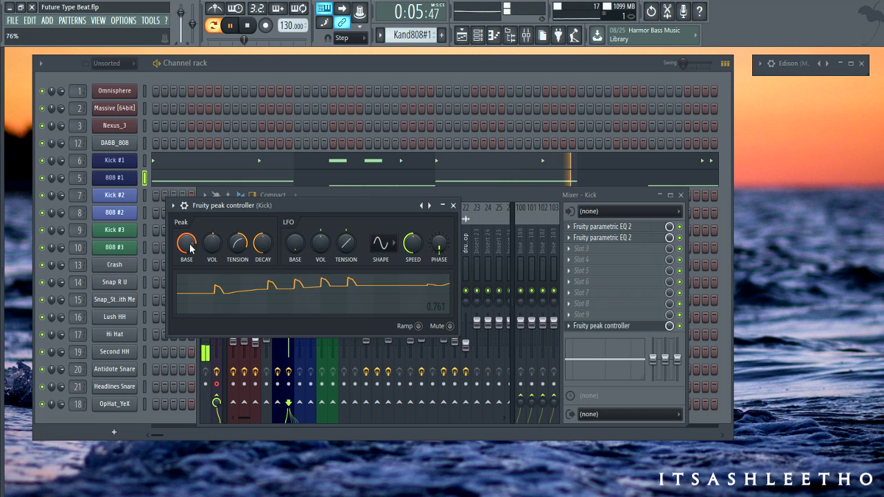
{"action": "left_click", "coordinate": [247, 25]}
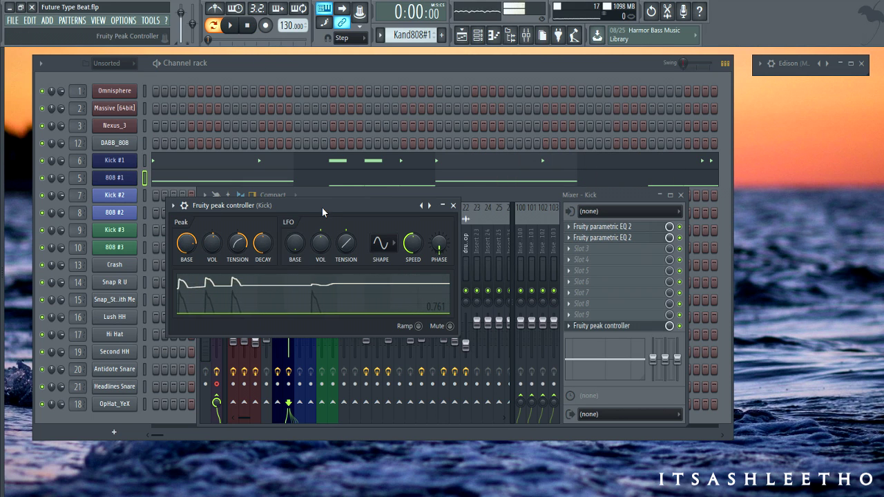
{"action": "left_click_drag", "start_coordinate": [322, 210], "coordinate": [310, 209]}
{"action": "left_click", "coordinate": [440, 206]}
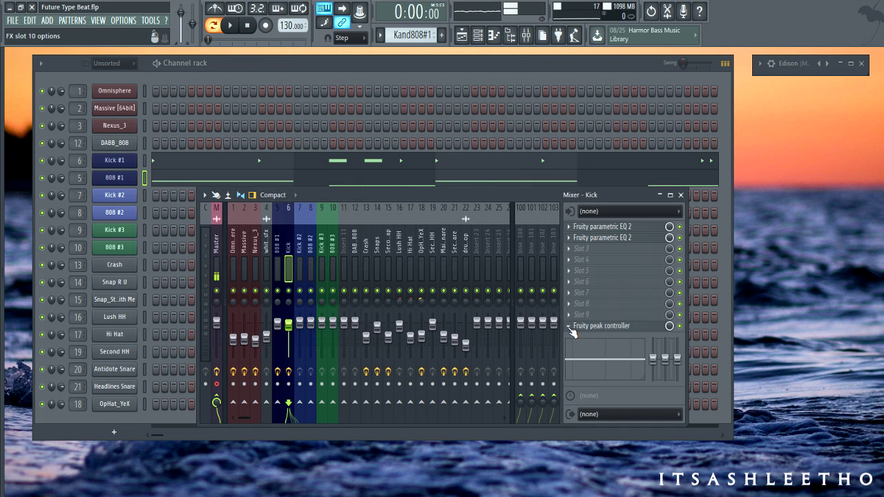
Remove Fruity Peak Controller from the Kick track's tenth effect slot.
{"action": "left_click", "coordinate": [573, 333]}
{"action": "mouse_move", "coordinate": [618, 250]}
{"action": "left_click", "coordinate": [630, 33]}
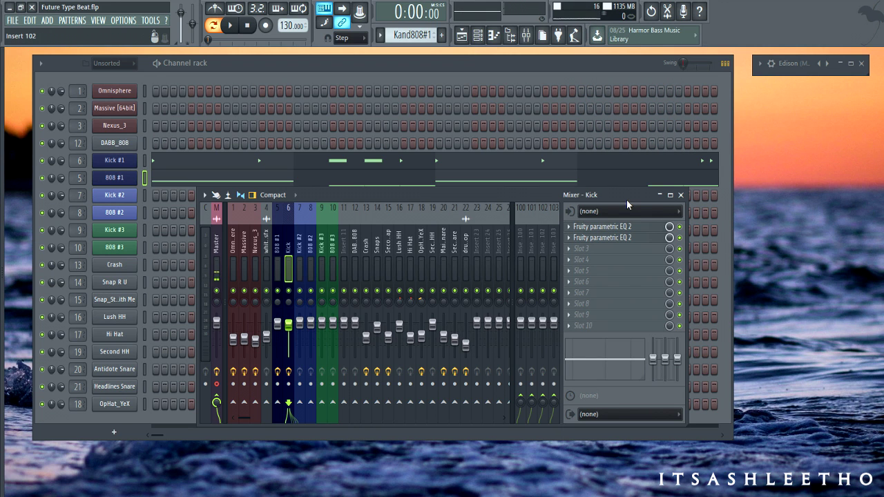
{"action": "left_click_drag", "start_coordinate": [627, 200], "coordinate": [605, 197]}
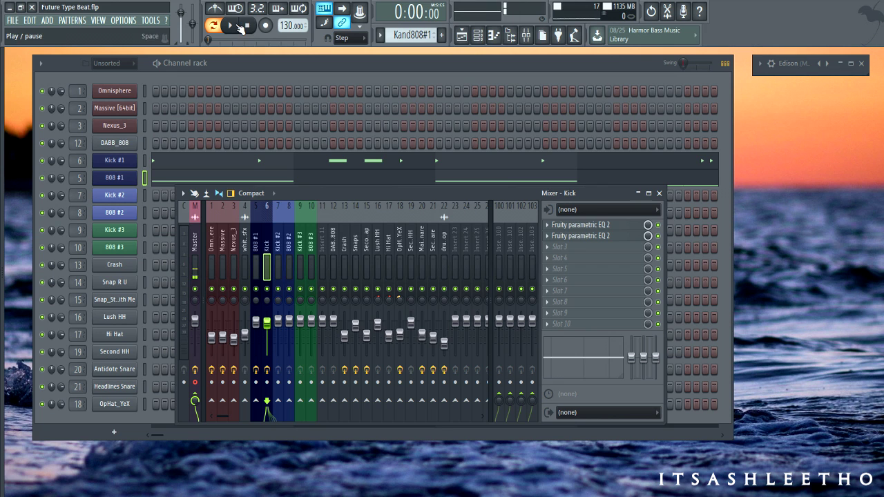
Play the pattern and load Fruity Limiter into the Kick track's tenth slot, switched to compressor mode.
{"action": "left_click", "coordinate": [240, 26]}
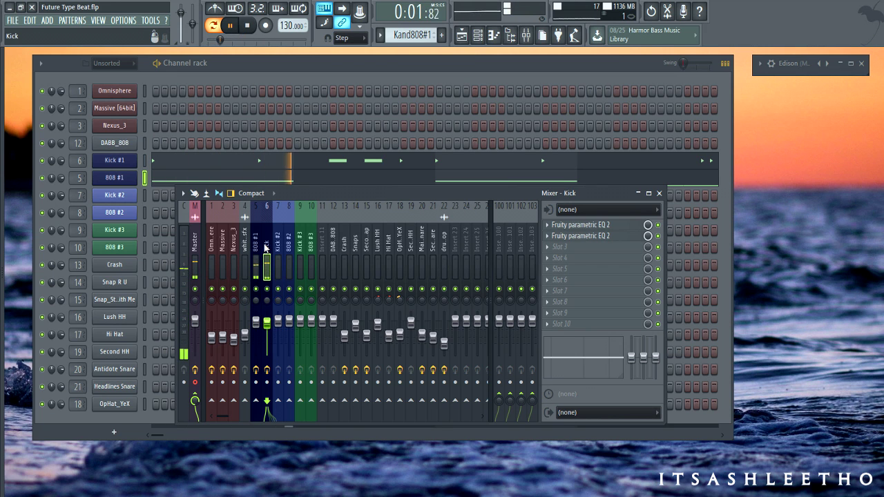
{"action": "left_click", "coordinate": [580, 322]}
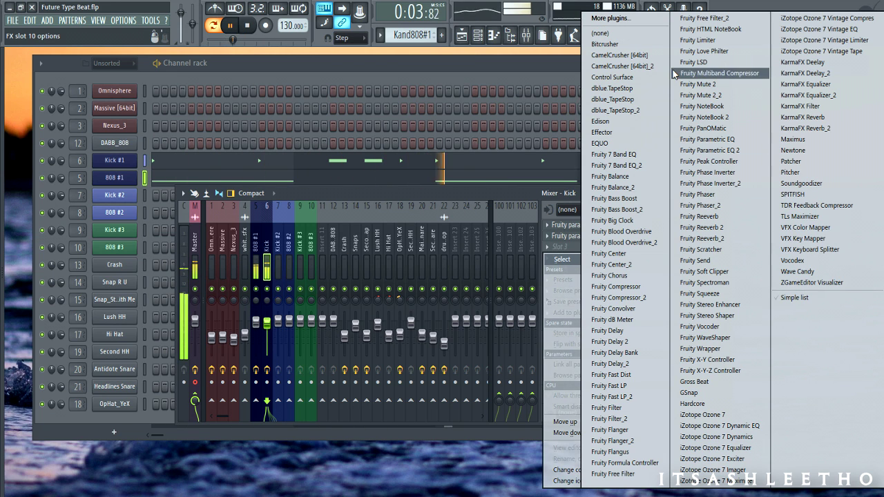
{"action": "left_click", "coordinate": [694, 40]}
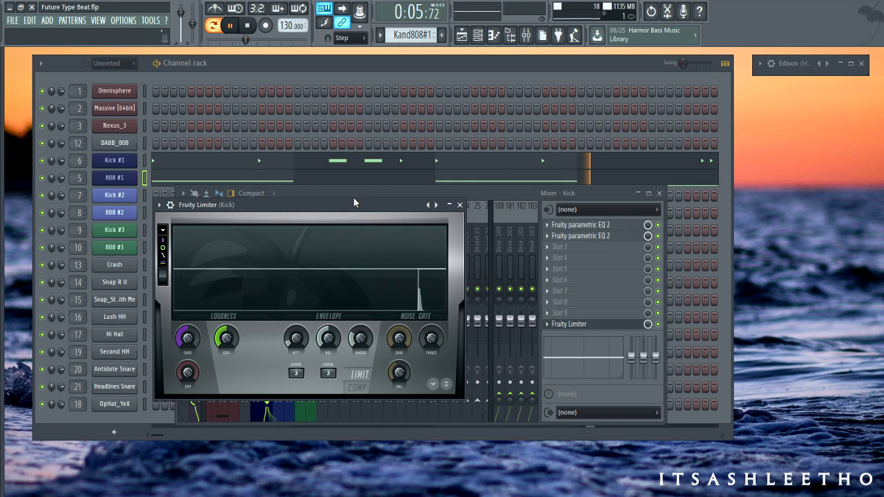
{"action": "left_click", "coordinate": [358, 384]}
Lower the Kick compressor's threshold, raise its ratio, set its gain to 0.8 dB, and close it.
{"action": "left_click_drag", "start_coordinate": [226, 333], "coordinate": [259, 325]}
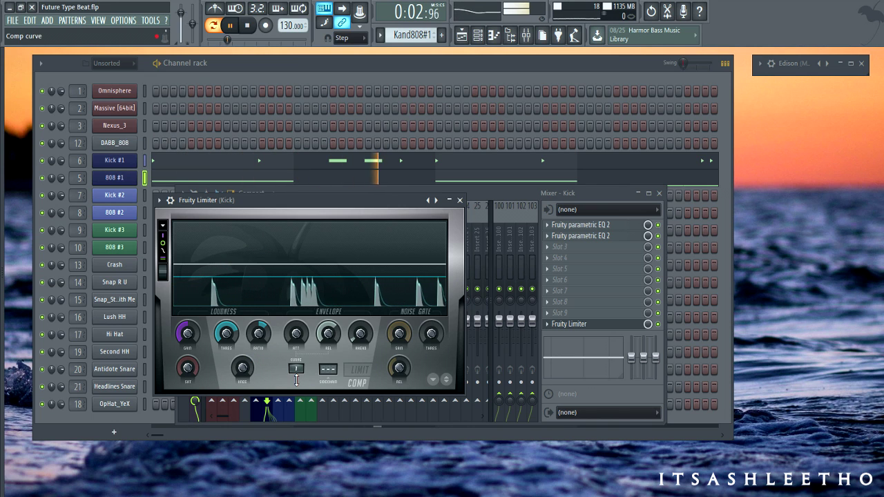
{"action": "left_click_drag", "start_coordinate": [187, 337], "coordinate": [186, 334]}
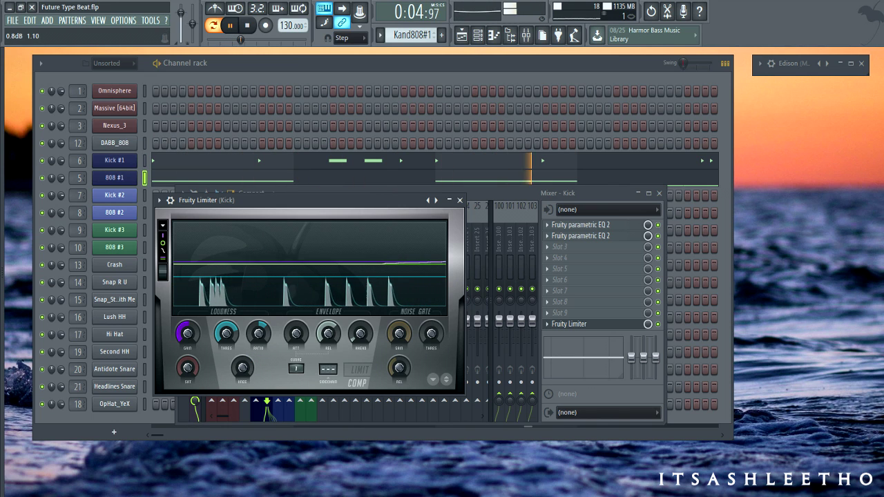
{"action": "left_click", "coordinate": [460, 200]}
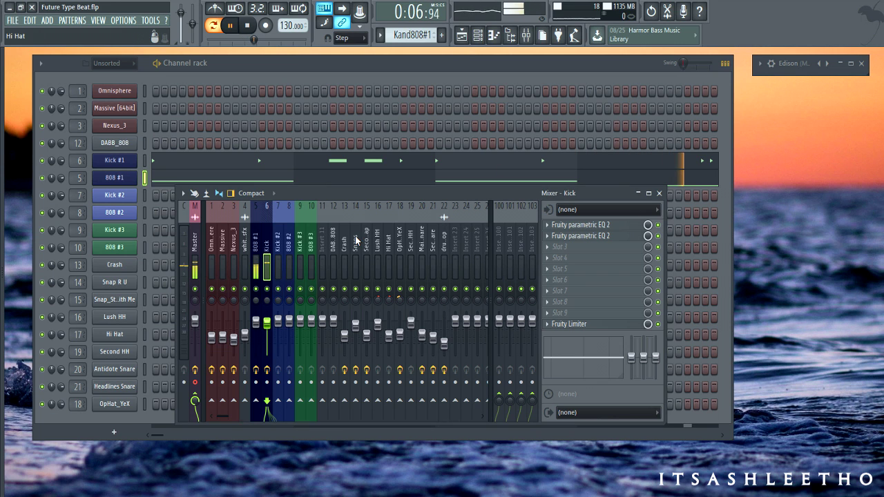
Load Fruity Limiter into the 808 #1 track's tenth slot and switch it to compressor mode.
{"action": "left_click", "coordinate": [261, 238]}
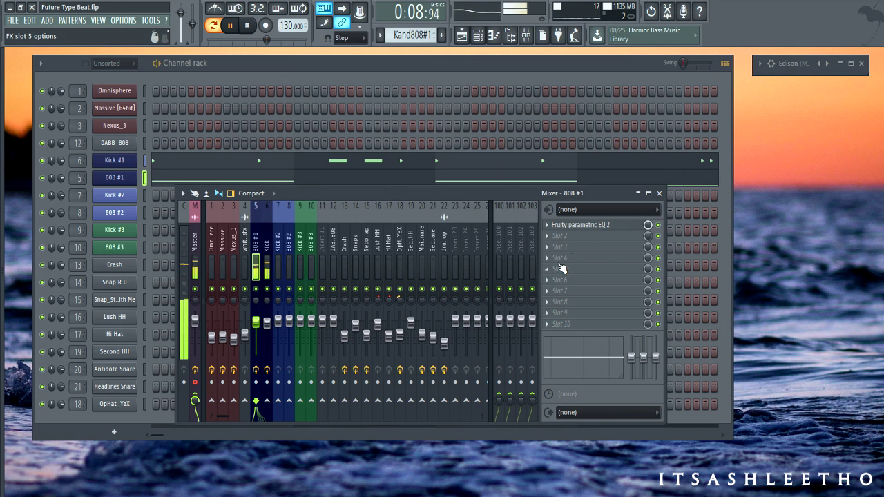
{"action": "left_click", "coordinate": [574, 324]}
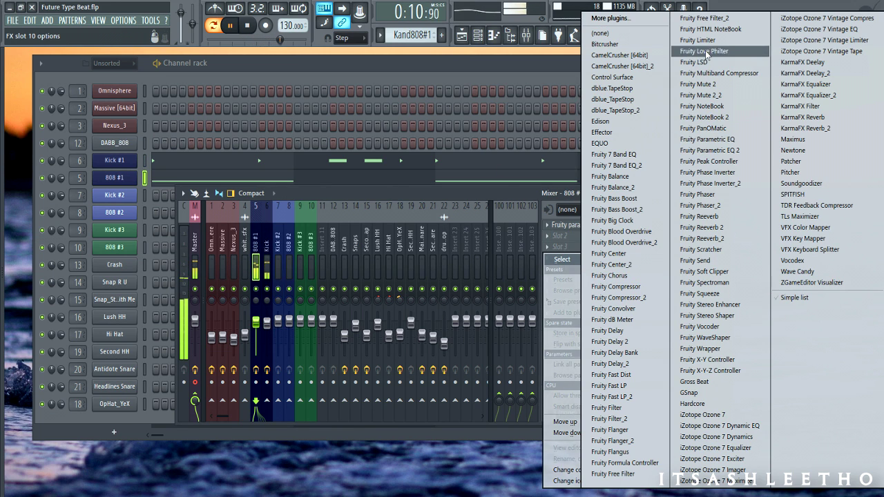
{"action": "left_click", "coordinate": [705, 50]}
{"action": "left_click", "coordinate": [314, 396]}
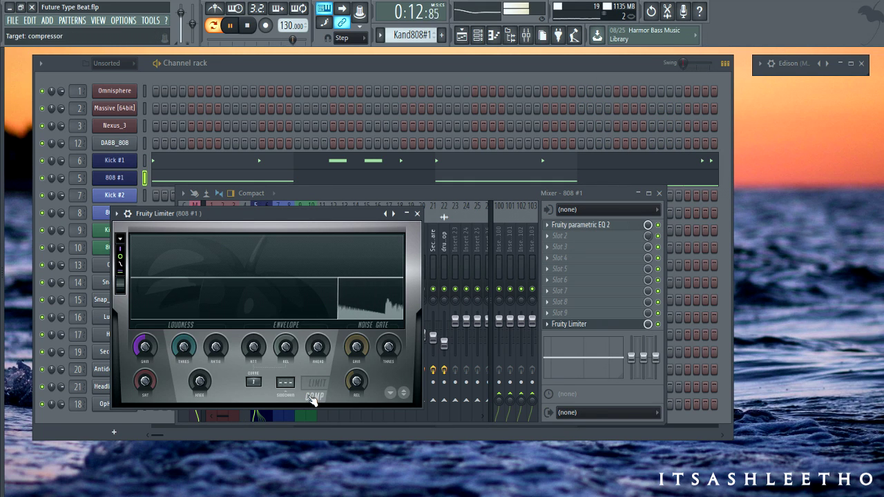
Lower the 808 #1 compressor's threshold, raise its ratio, set its gain to 1.6 dB, and close it.
{"action": "left_click_drag", "start_coordinate": [183, 346], "coordinate": [216, 333]}
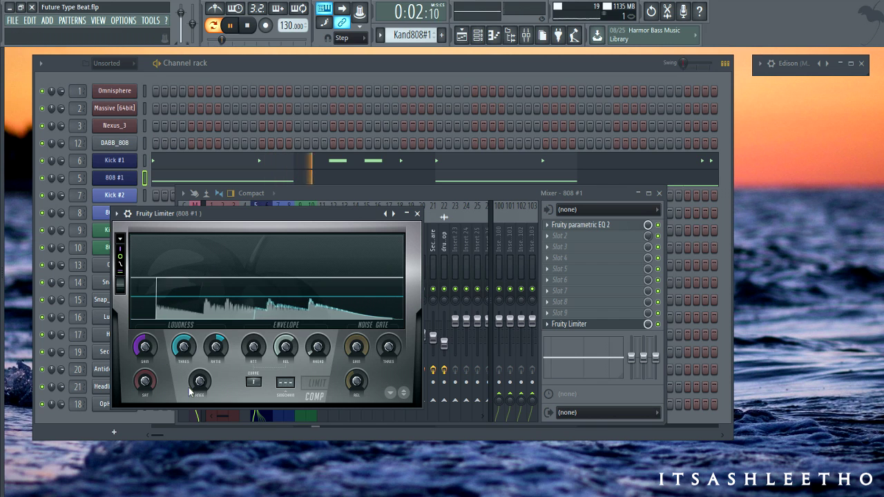
{"action": "left_click_drag", "start_coordinate": [144, 347], "coordinate": [144, 341]}
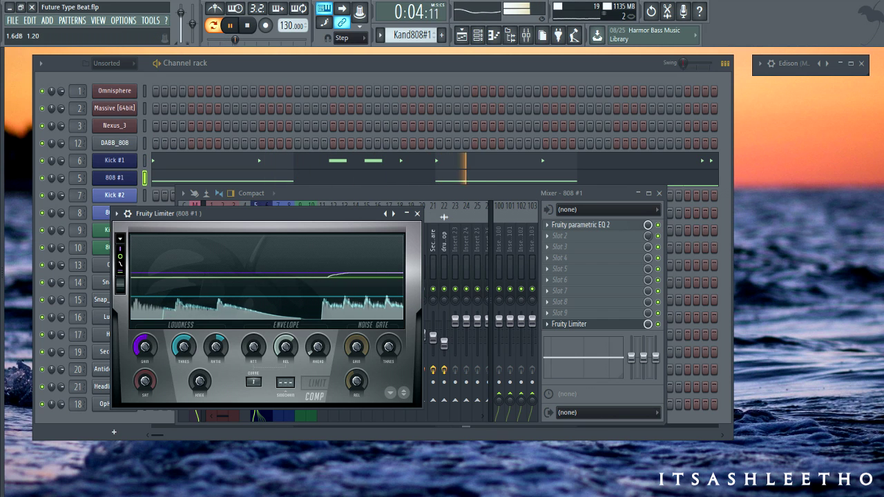
{"action": "left_click", "coordinate": [417, 214]}
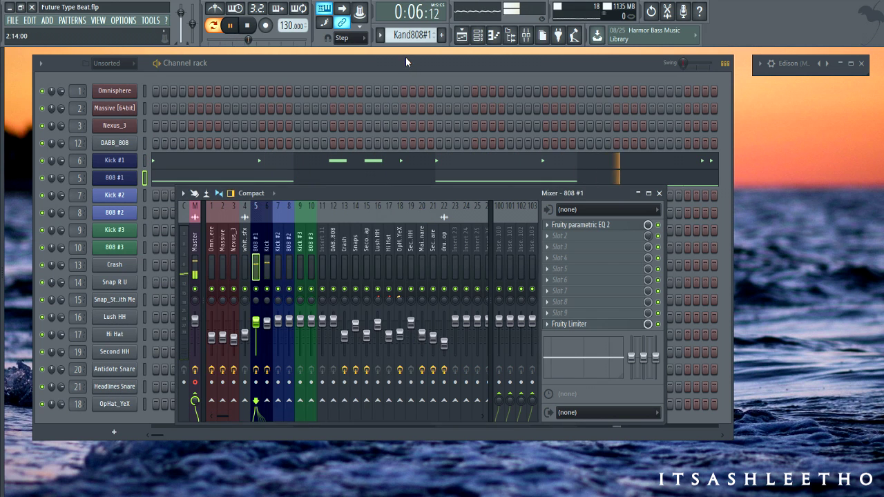
Stop playback and, in the playlist, enable the Kick combo #1 track in place of Kand808#2, unmuting the tracks from transitions up to hi hats.
{"action": "key", "text": "F9"}
{"action": "key", "text": "space"}
{"action": "key", "text": "F5"}
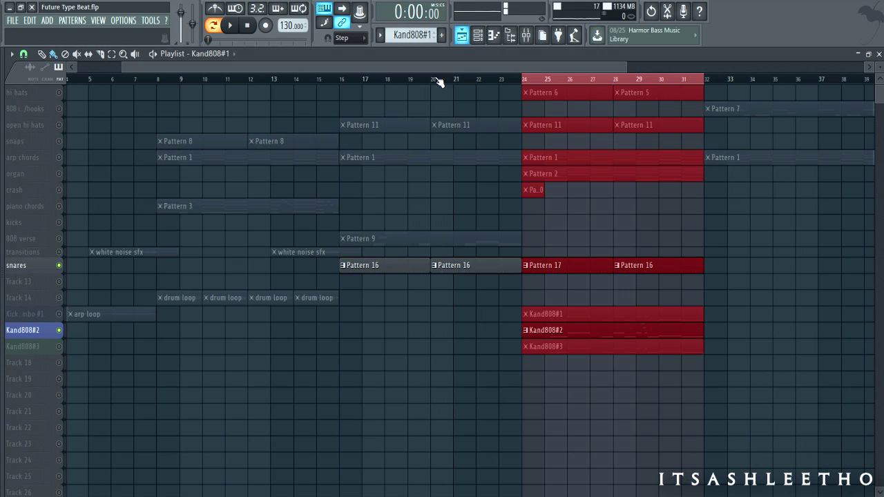
{"action": "left_click", "coordinate": [61, 316]}
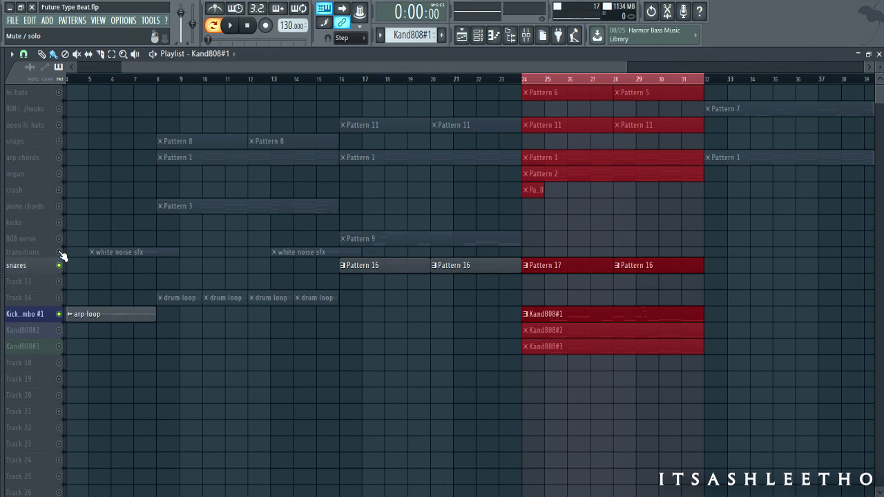
{"action": "left_click_drag", "start_coordinate": [60, 253], "coordinate": [61, 93]}
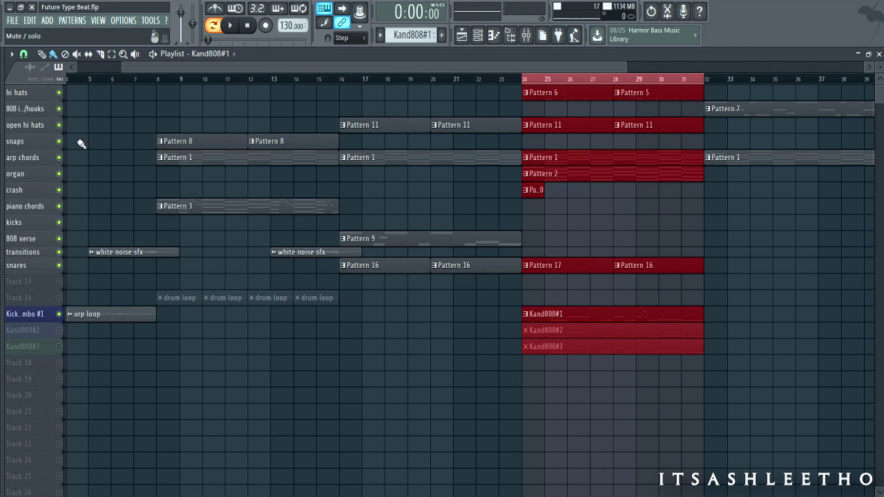
Switch to song mode, play the selected section starting at bar 24 with the first kick and 808 combo, and stop it.
{"action": "left_click", "coordinate": [215, 29]}
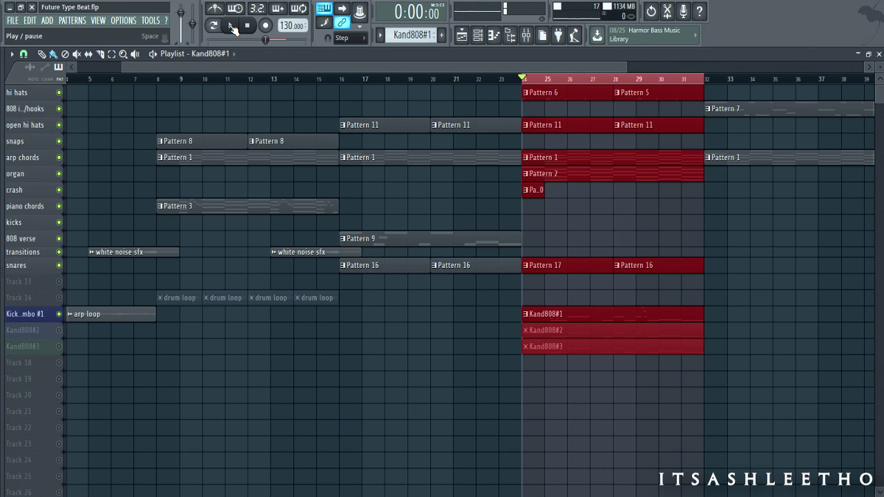
{"action": "left_click", "coordinate": [233, 27]}
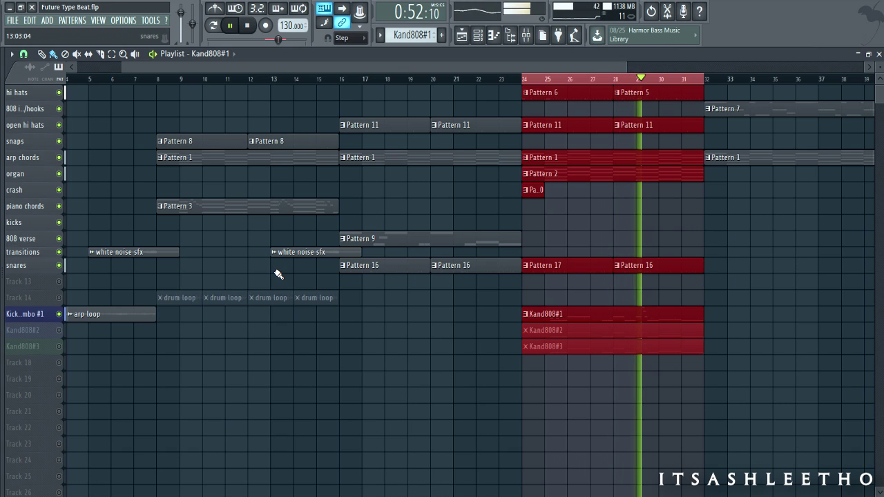
{"action": "left_click", "coordinate": [250, 26]}
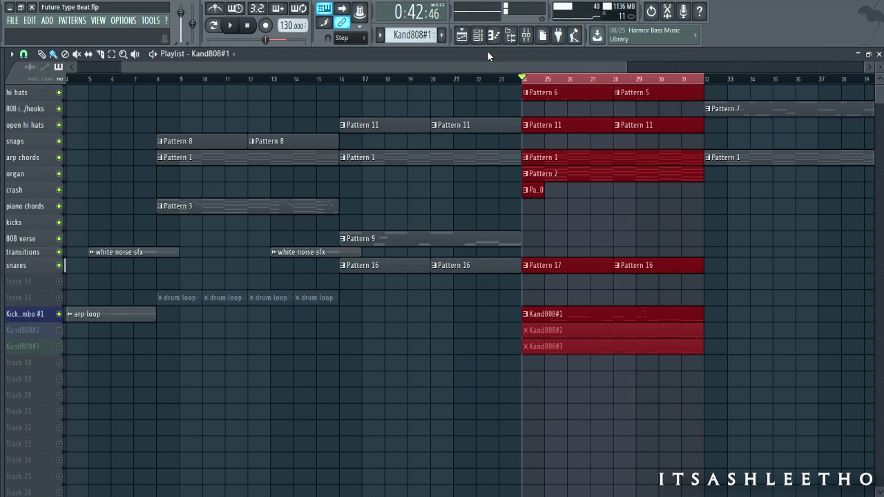
{"action": "left_click_drag", "start_coordinate": [612, 66], "coordinate": [610, 67]}
{"action": "left_click", "coordinate": [531, 38]}
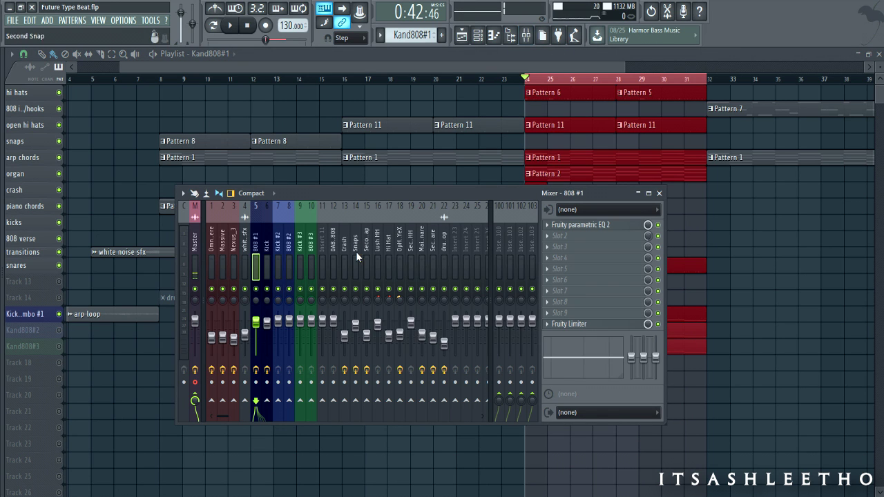
{"action": "left_click", "coordinate": [660, 193]}
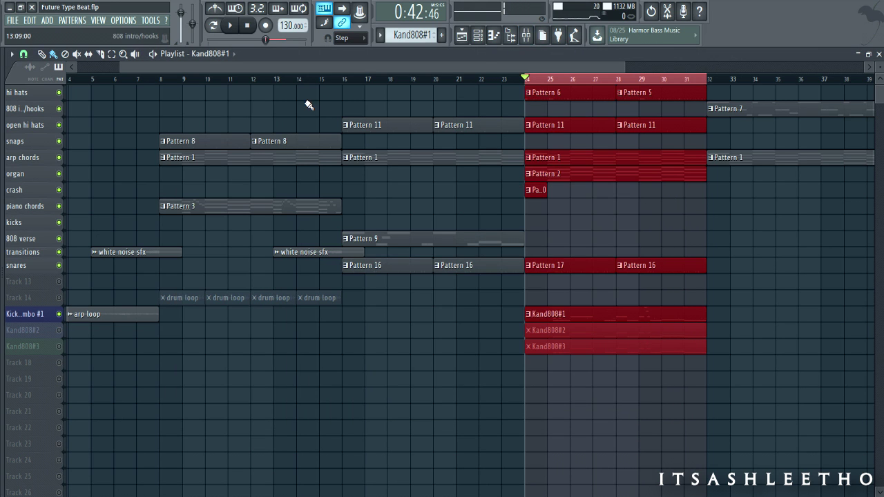
Show the Kand808#2 pattern in the channel rack and play it in pattern mode.
{"action": "left_click", "coordinate": [478, 36]}
{"action": "scroll", "coordinate": [409, 42], "scroll_direction": "down", "scroll_amount": 1}
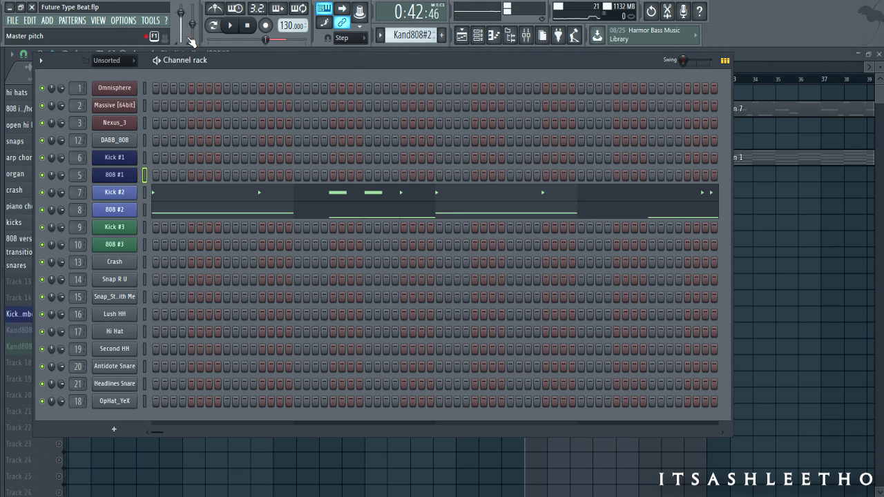
{"action": "left_click", "coordinate": [231, 26]}
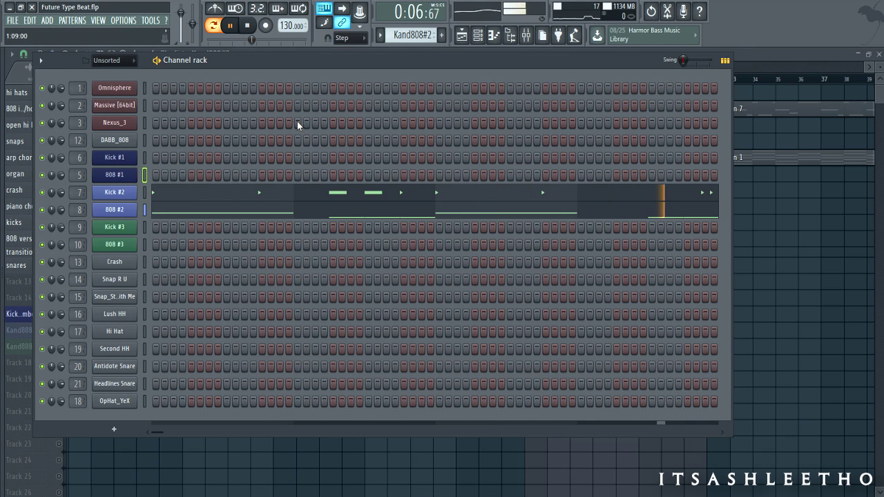
Isolate the Kick #2 mixer track by muting 808 #2, and select Kick #2.
{"action": "left_click", "coordinate": [527, 35]}
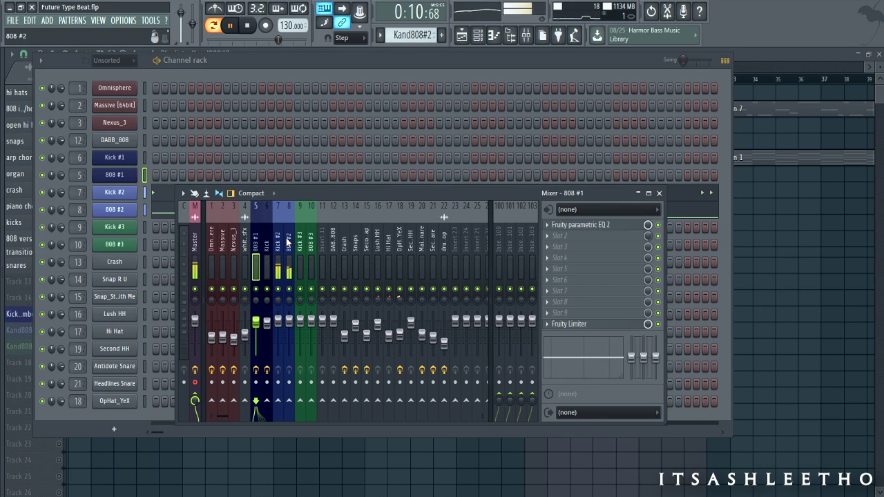
{"action": "left_click", "coordinate": [283, 240]}
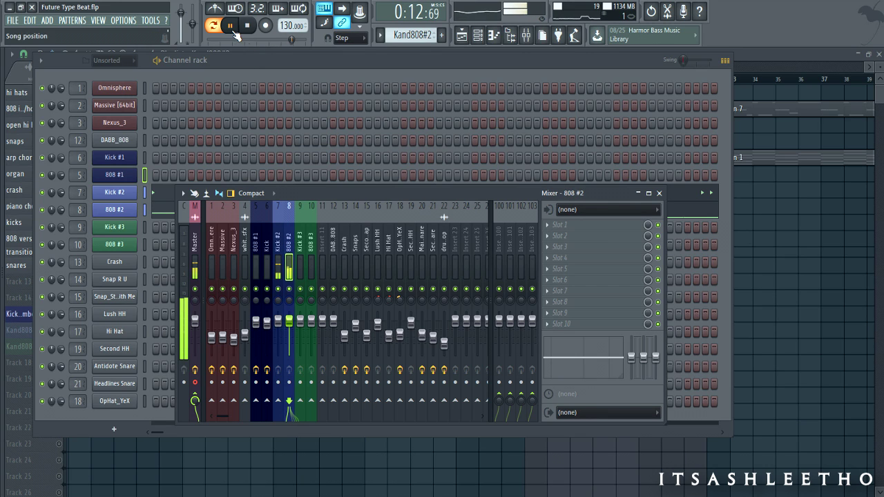
{"action": "left_click", "coordinate": [278, 289]}
{"action": "left_click", "coordinate": [289, 289]}
{"action": "left_click", "coordinate": [278, 257]}
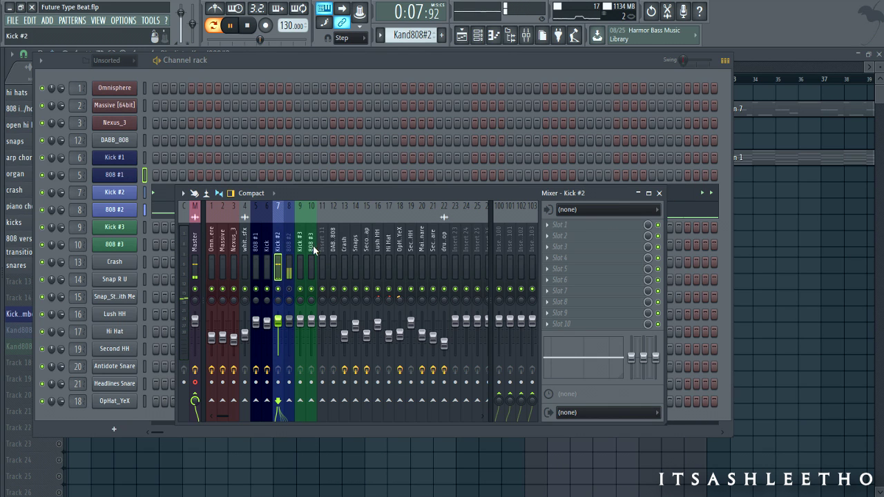
Load Fruity Parametric EQ 2 into the Kick #2 track's first effect slot and reposition its window.
{"action": "left_click", "coordinate": [603, 231]}
{"action": "left_click", "coordinate": [709, 150]}
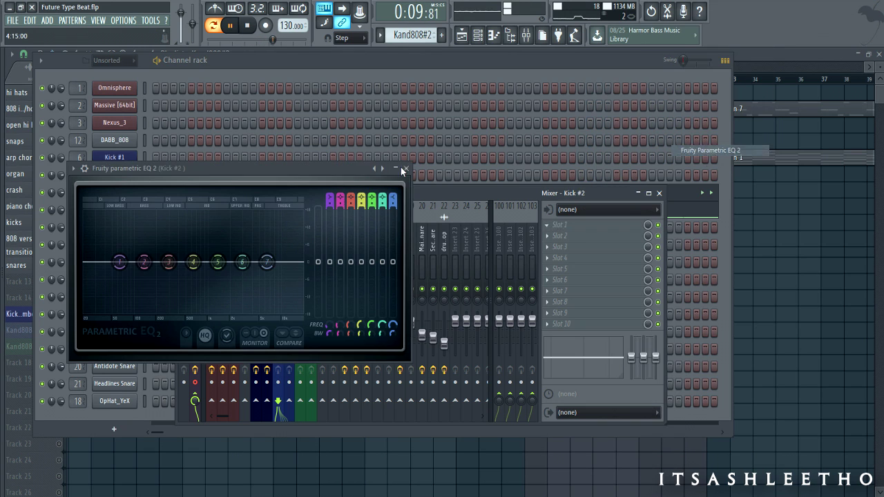
{"action": "left_click_drag", "start_coordinate": [231, 168], "coordinate": [287, 167]}
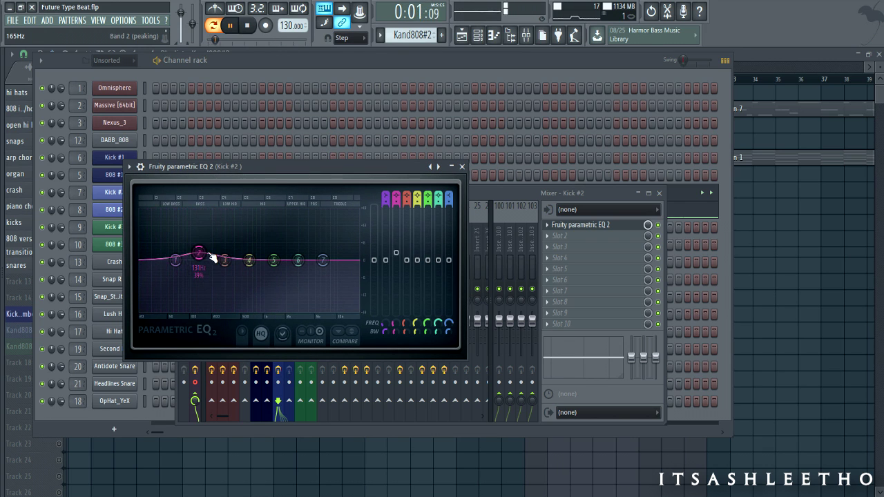
Slightly boost bands 2 and 4 of the Kick #2 equalizer, placing band 4 around 540 Hz with a narrower bandwidth.
{"action": "left_click_drag", "start_coordinate": [199, 252], "coordinate": [245, 253]}
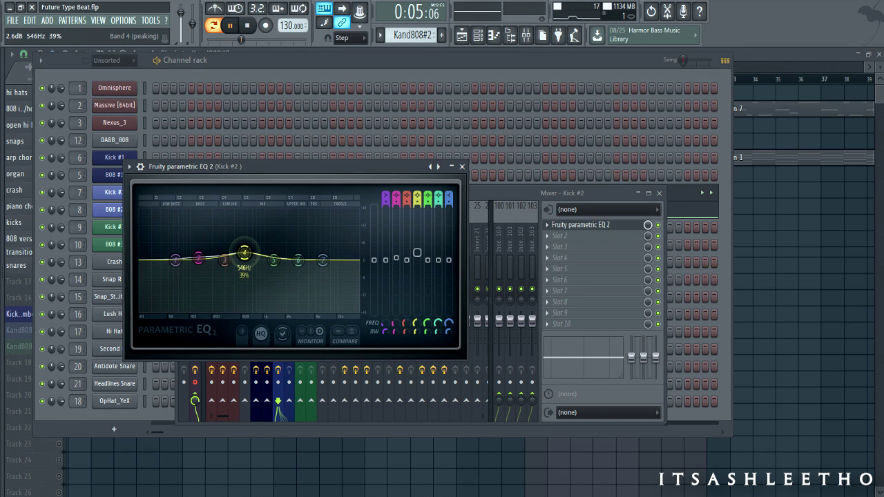
{"action": "scroll", "coordinate": [244, 253], "scroll_direction": "down", "scroll_amount": 3}
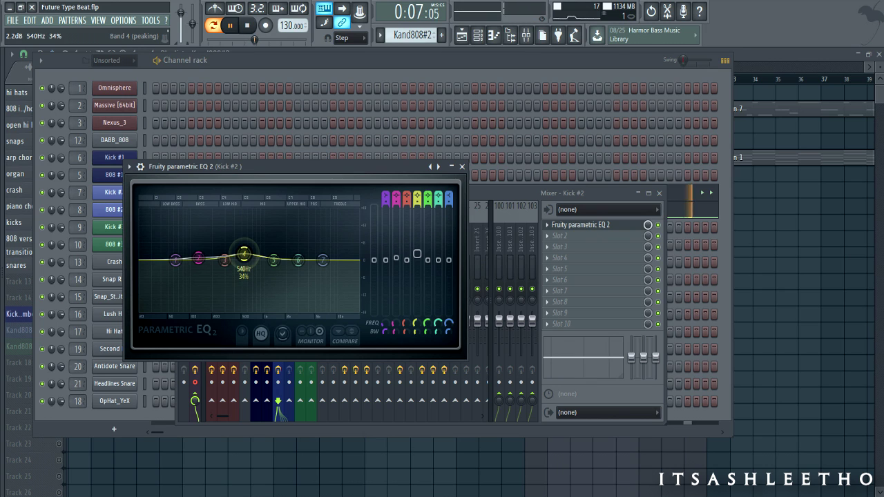
{"action": "left_click_drag", "start_coordinate": [244, 254], "coordinate": [208, 264]}
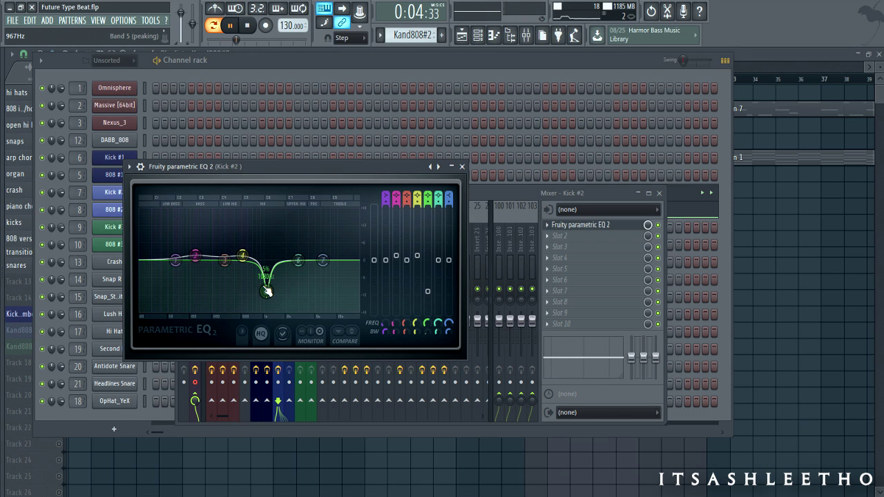
Make a narrow band 5 cut near 1 kHz in the Kick #2 equalizer, raise band 2 a little more, and close it.
{"action": "mouse_move", "coordinate": [276, 296]}
{"action": "left_mouse_down"}
{"action": "mouse_move", "coordinate": [274, 287]}
{"action": "mouse_move", "coordinate": [269, 293]}
{"action": "left_mouse_up"}
{"action": "scroll", "coordinate": [271, 297], "scroll_direction": "down", "scroll_amount": 5}
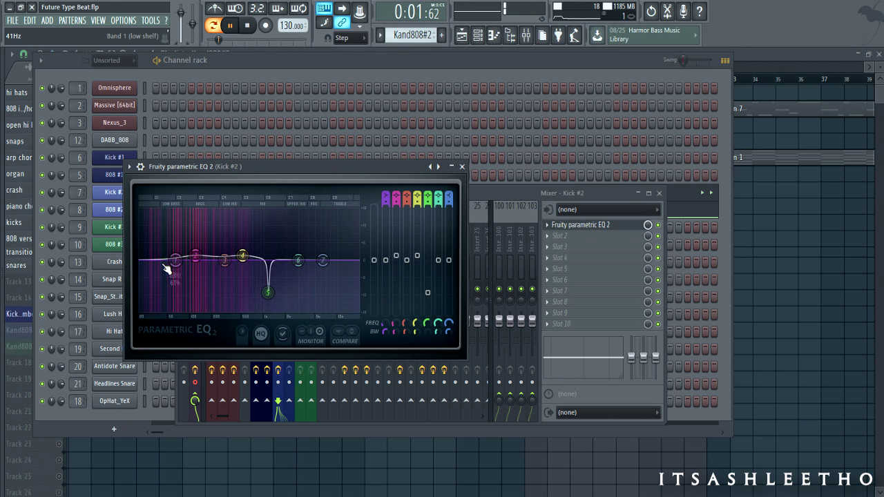
{"action": "left_click_drag", "start_coordinate": [174, 262], "coordinate": [197, 253]}
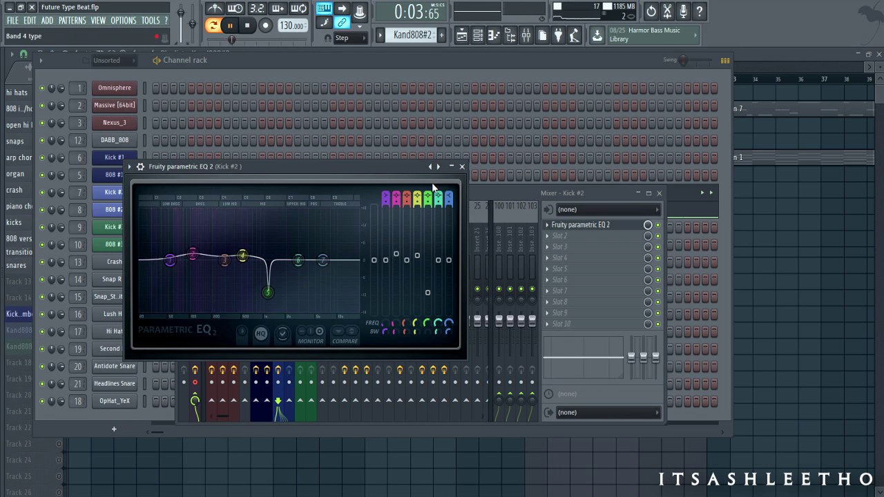
{"action": "left_click", "coordinate": [462, 166]}
Load Fruity Limiter into the Kick #2 track's second slot and switch it to compressor mode.
{"action": "left_click", "coordinate": [570, 237]}
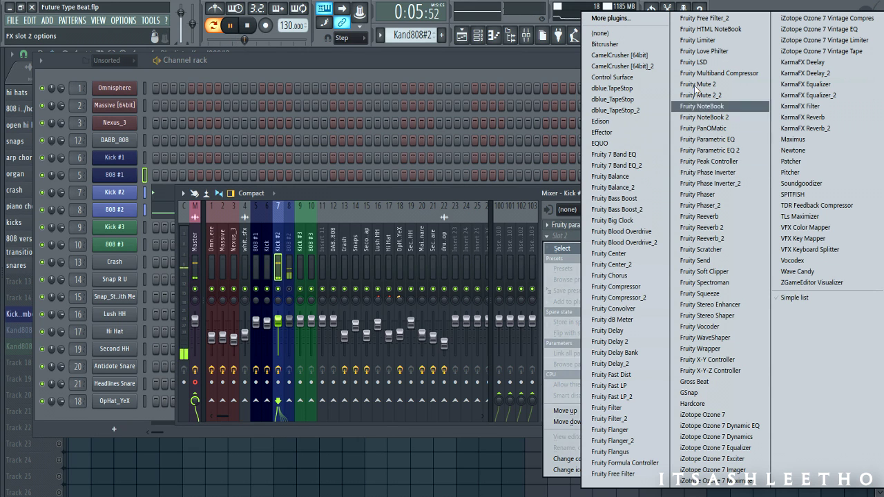
{"action": "left_click", "coordinate": [697, 40]}
{"action": "left_click", "coordinate": [286, 365]}
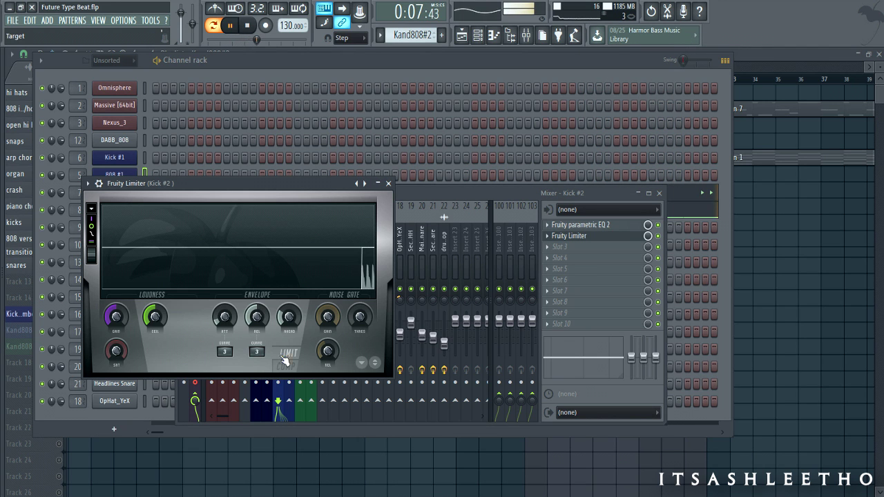
Lower the Kick #2 compressor's threshold and saturation threshold, set ratio 3.8:1, gain 2.1 dB and attack 0.92 ms, and close it.
{"action": "left_click_drag", "start_coordinate": [154, 317], "coordinate": [155, 345]}
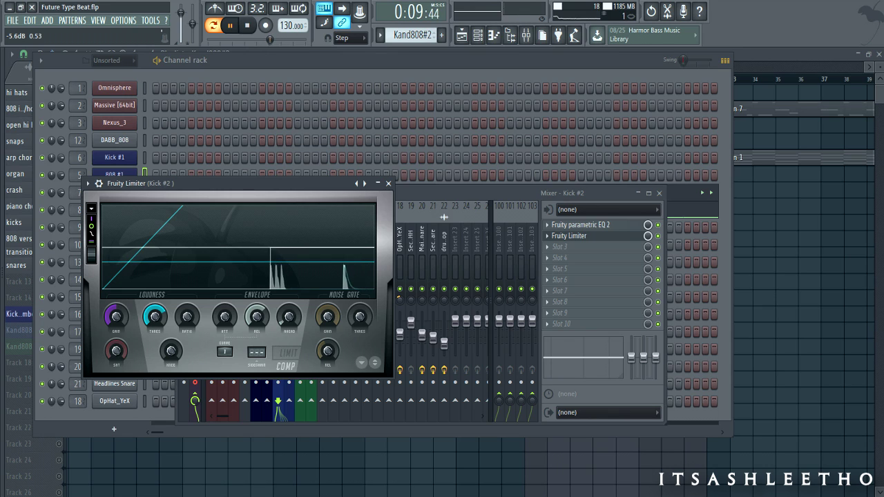
{"action": "left_click_drag", "start_coordinate": [189, 317], "coordinate": [189, 294]}
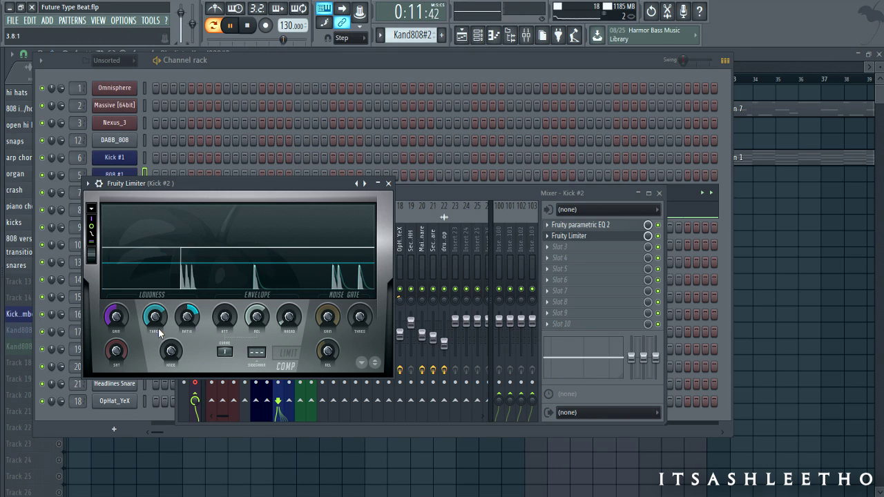
{"action": "left_click_drag", "start_coordinate": [116, 318], "coordinate": [116, 309]}
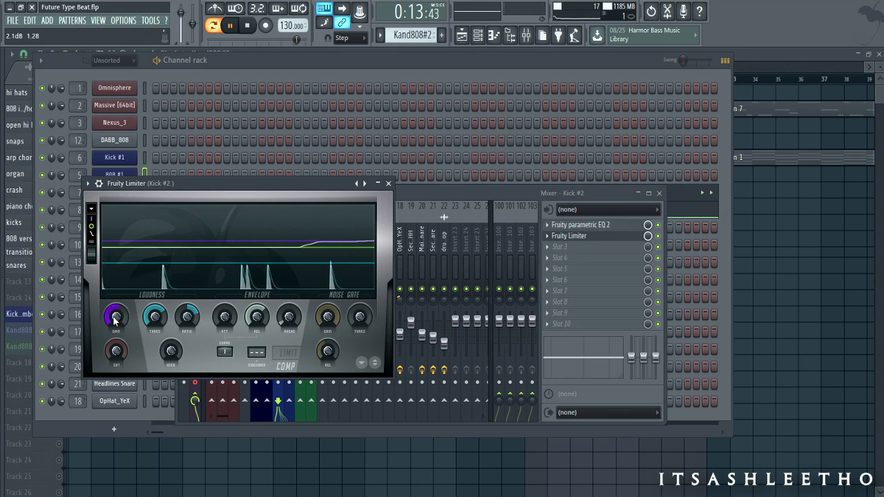
{"action": "left_click_drag", "start_coordinate": [119, 353], "coordinate": [119, 363]}
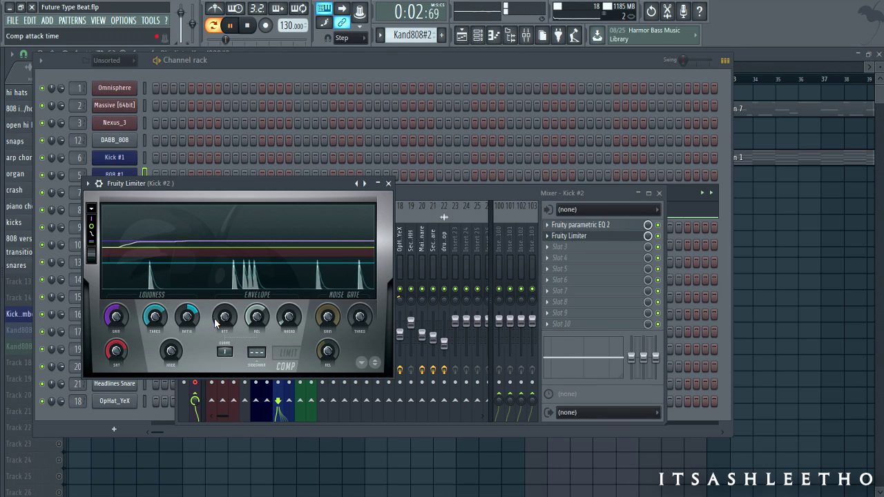
{"action": "left_click_drag", "start_coordinate": [220, 319], "coordinate": [220, 319]}
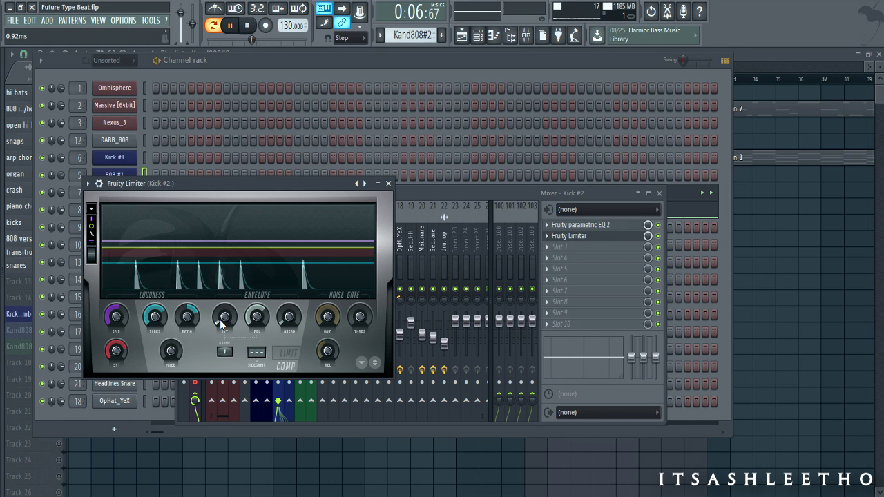
{"action": "left_click", "coordinate": [389, 183]}
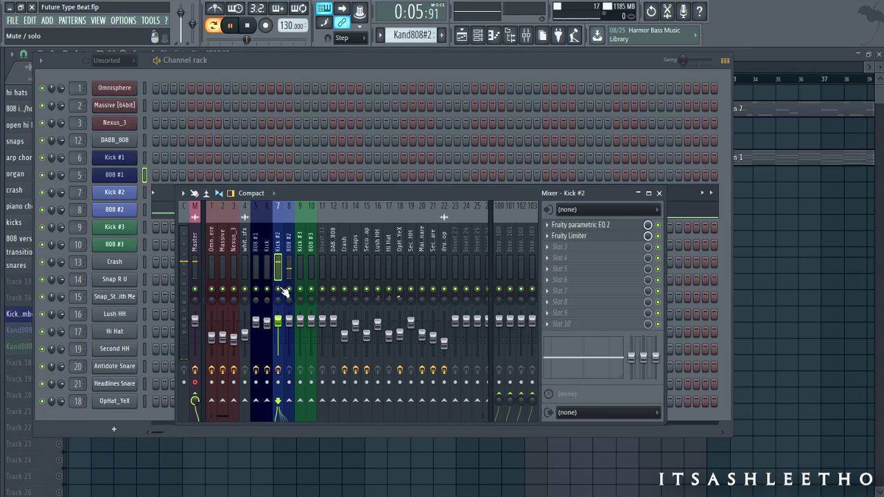
Mute Kick #2, unmute and select 808 #2, and load Fruity Parametric EQ 2 into its first effect slot.
{"action": "left_click", "coordinate": [286, 295]}
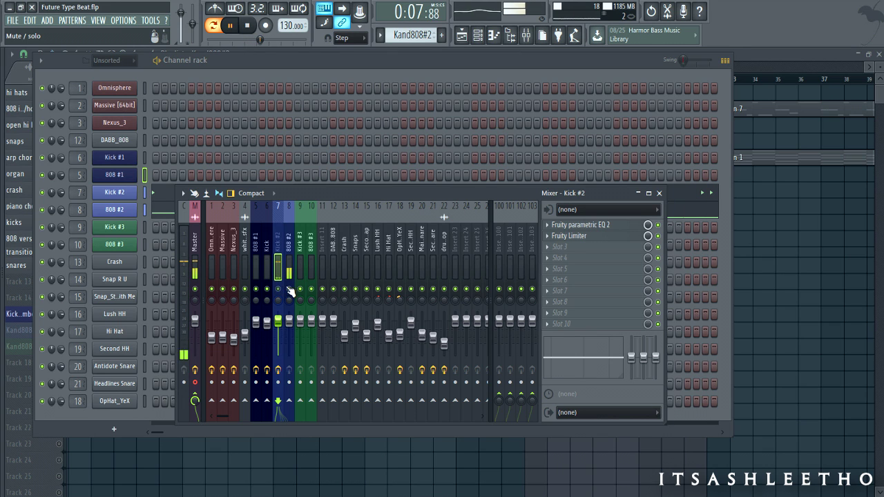
{"action": "left_click", "coordinate": [553, 230]}
{"action": "left_click", "coordinate": [574, 228]}
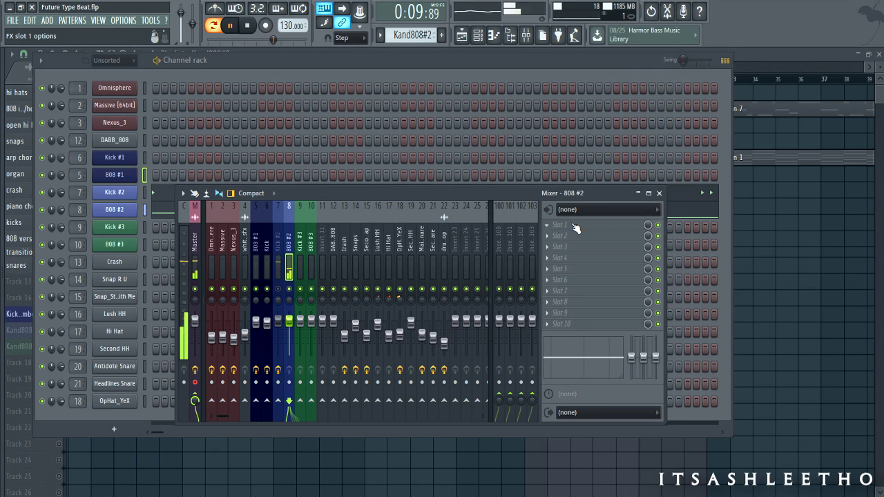
{"action": "left_click", "coordinate": [575, 229]}
{"action": "left_click", "coordinate": [712, 150]}
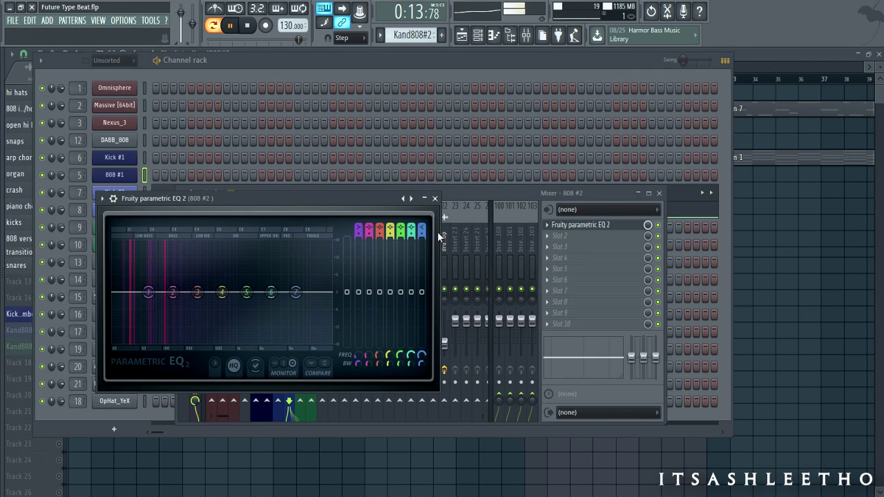
Make band 7 of the 808 #2 equalizer a low-pass with a lowered frequency, boost band 2 around 125 Hz, and close it.
{"action": "left_click_drag", "start_coordinate": [424, 233], "coordinate": [424, 270]}
{"action": "left_click_drag", "start_coordinate": [422, 355], "coordinate": [422, 391]}
{"action": "left_click_drag", "start_coordinate": [422, 355], "coordinate": [423, 375]}
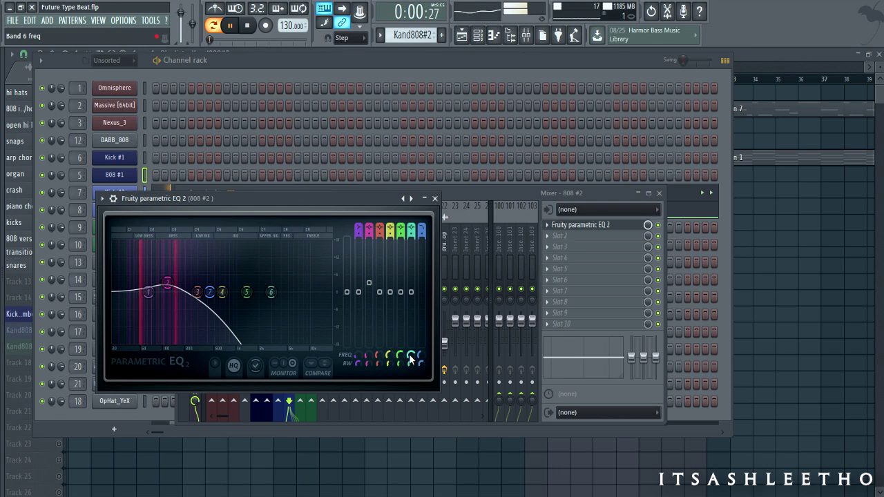
{"action": "left_click_drag", "start_coordinate": [170, 285], "coordinate": [173, 284]}
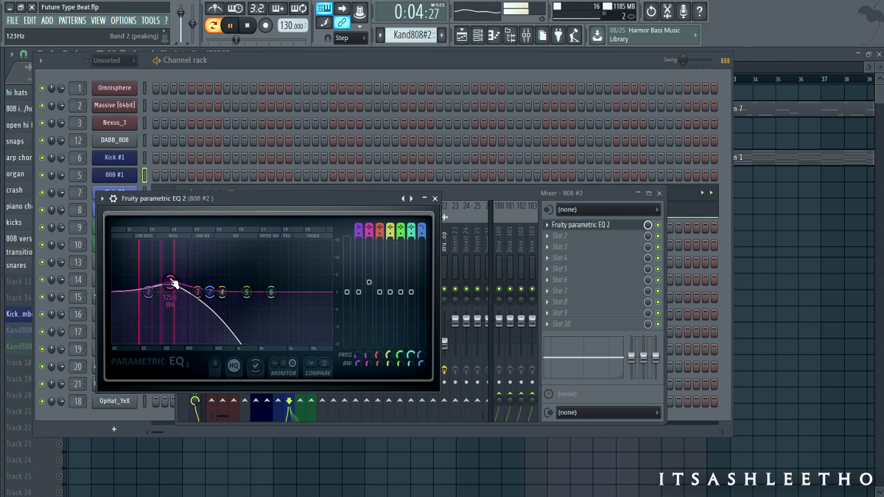
{"action": "left_click", "coordinate": [434, 200]}
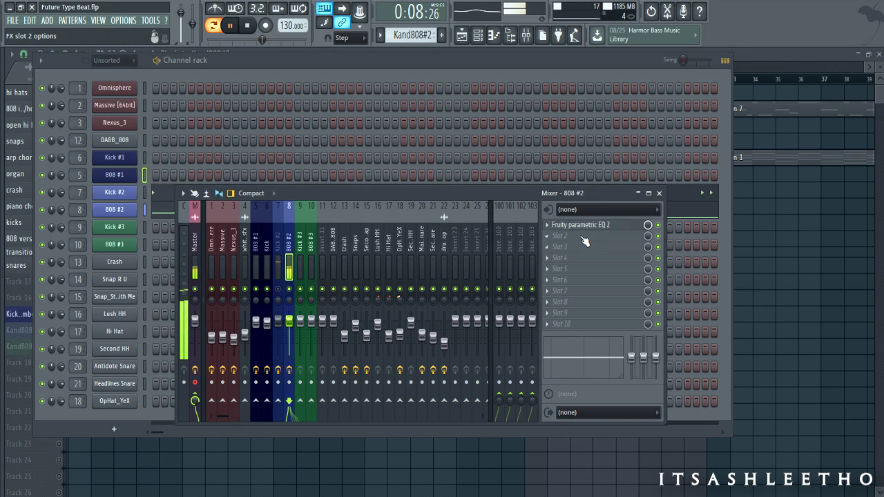
Load Fruity Blood Overdrive into 808 #2's second slot, set PreAmp to 0.134431 and PostGain to -0.23348, and close it.
{"action": "left_click", "coordinate": [584, 238]}
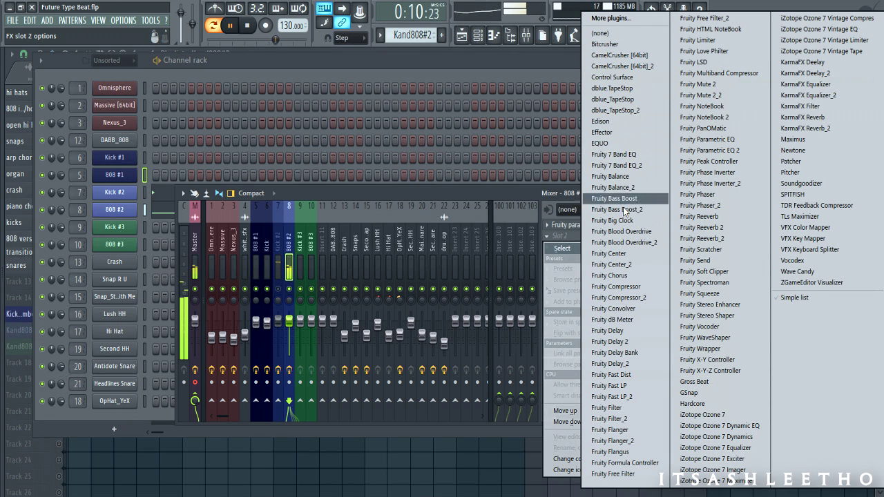
{"action": "left_click", "coordinate": [608, 231]}
{"action": "left_click_drag", "start_coordinate": [323, 240], "coordinate": [323, 232]}
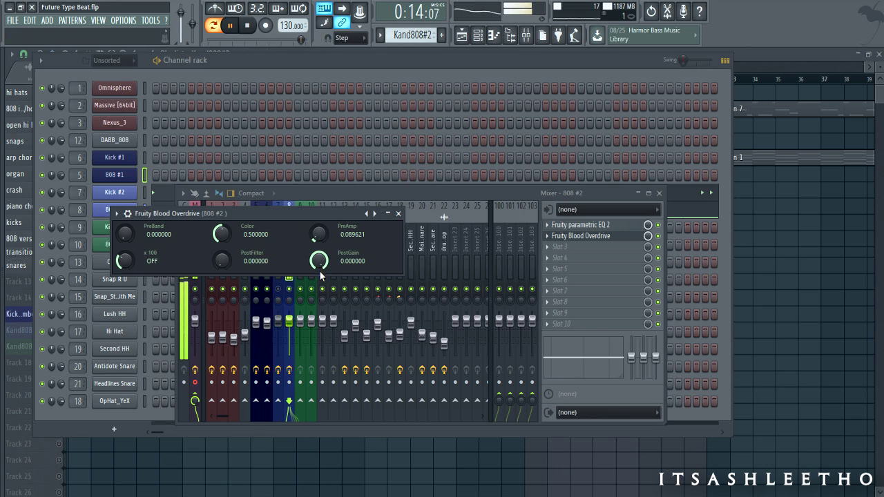
{"action": "left_click_drag", "start_coordinate": [320, 266], "coordinate": [320, 311]}
{"action": "left_click_drag", "start_coordinate": [320, 235], "coordinate": [319, 231]}
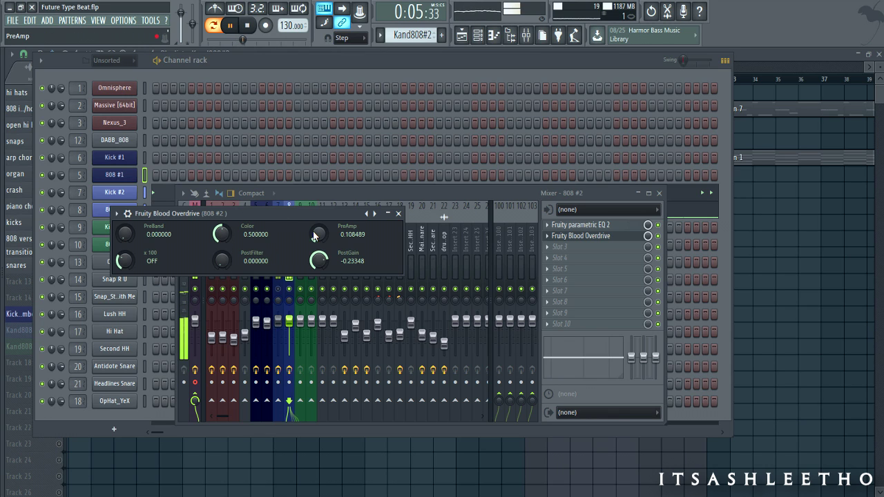
{"action": "left_click_drag", "start_coordinate": [320, 231], "coordinate": [320, 228]}
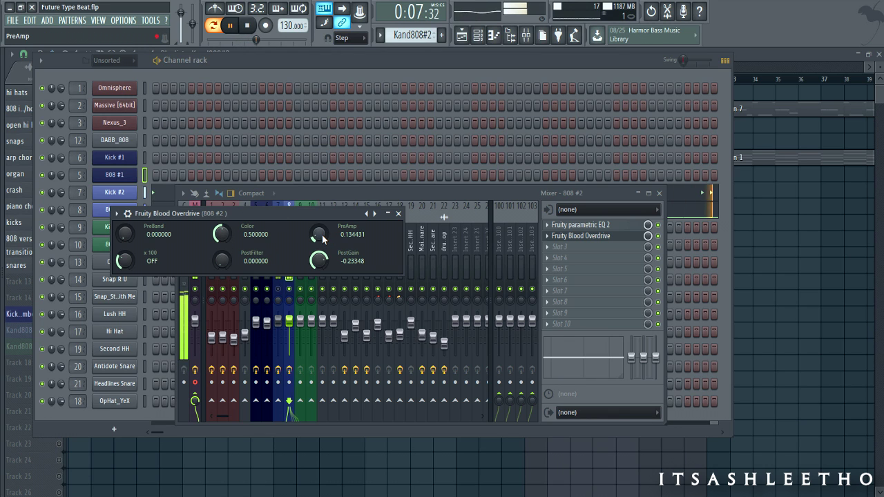
{"action": "left_click", "coordinate": [398, 213]}
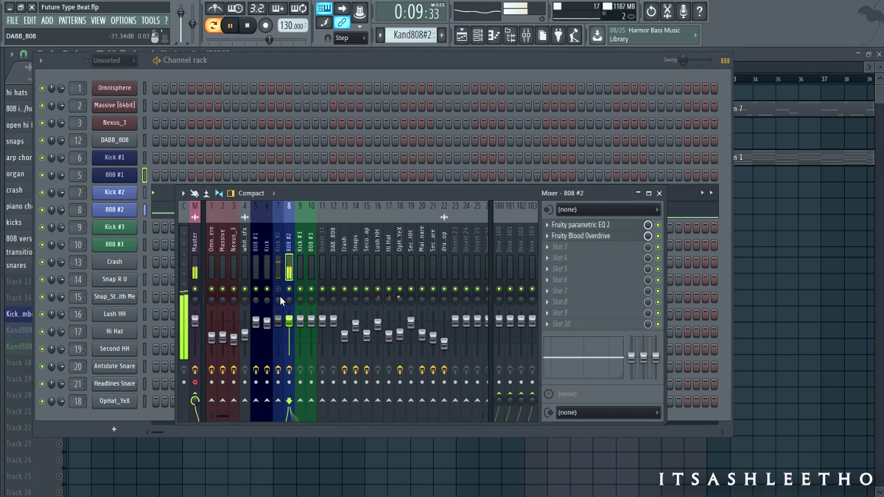
Load Fruity Limiter into the 808 #2 track's third effect slot and switch it to compressor mode.
{"action": "left_click", "coordinate": [573, 247]}
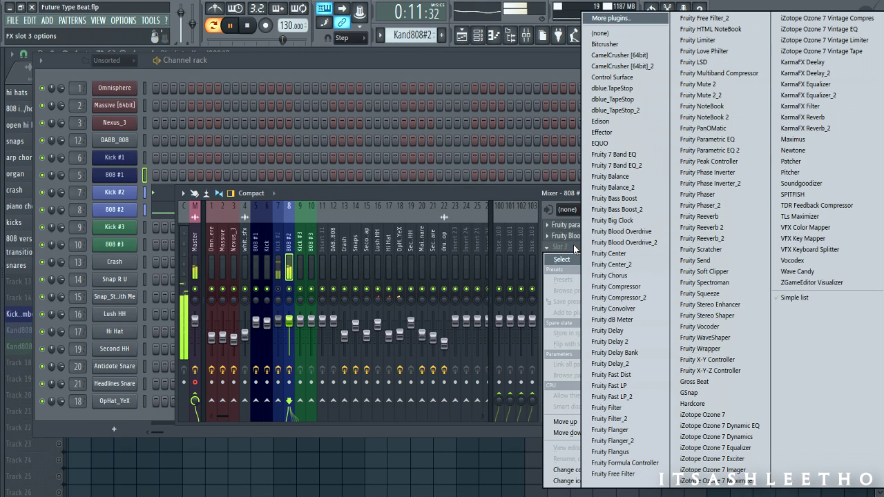
{"action": "left_click", "coordinate": [698, 39]}
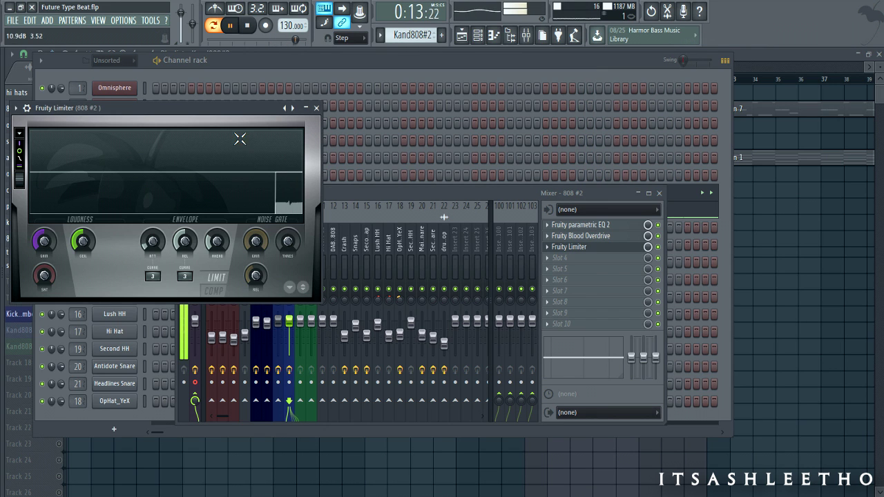
{"action": "left_click_drag", "start_coordinate": [236, 109], "coordinate": [293, 136]}
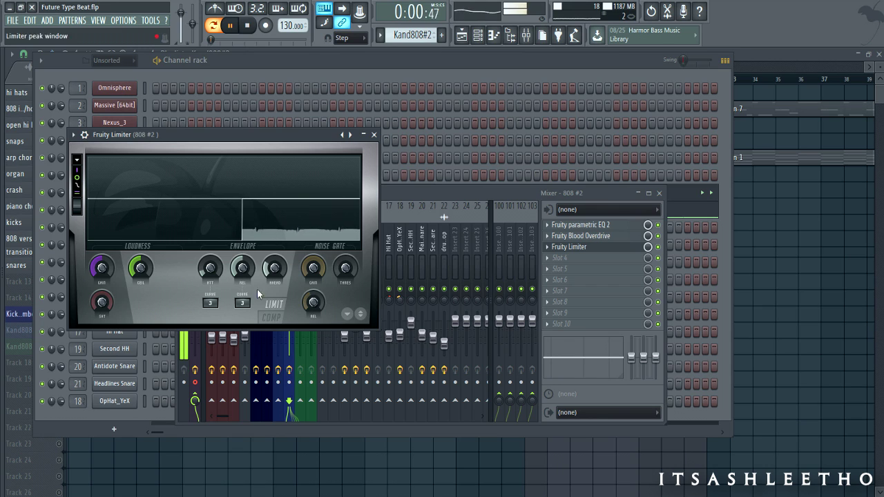
{"action": "left_click", "coordinate": [272, 316]}
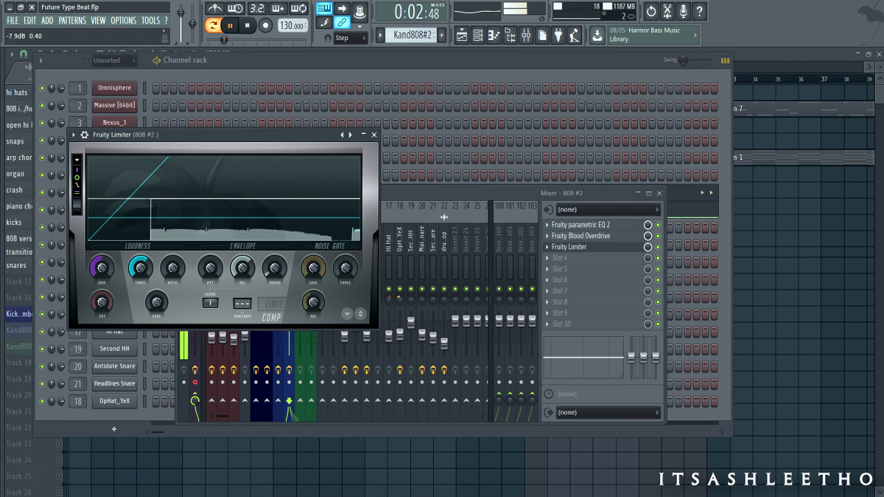
Lower the 808 #2 compressor's threshold, raise its ratio, set gain 1.6 dB and saturation threshold -3.5 dB, and close it.
{"action": "left_click_drag", "start_coordinate": [140, 268], "coordinate": [173, 254]}
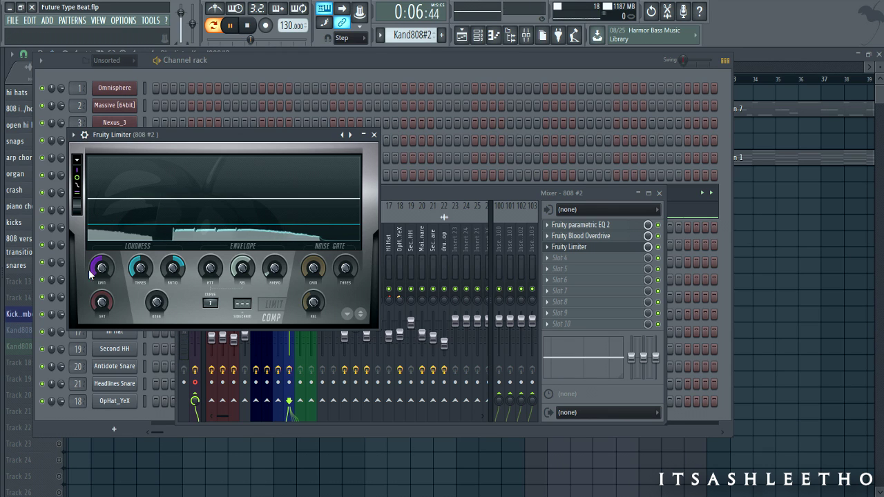
{"action": "left_click_drag", "start_coordinate": [99, 269], "coordinate": [100, 267]}
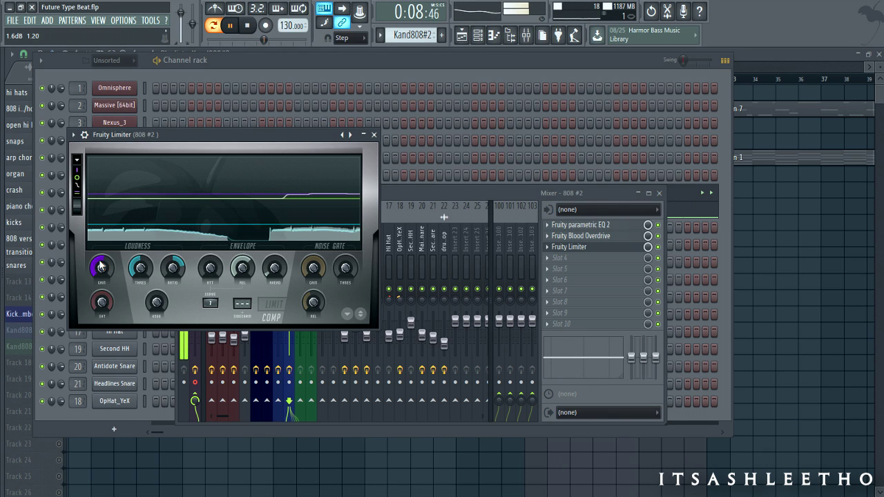
{"action": "left_click_drag", "start_coordinate": [101, 303], "coordinate": [102, 315]}
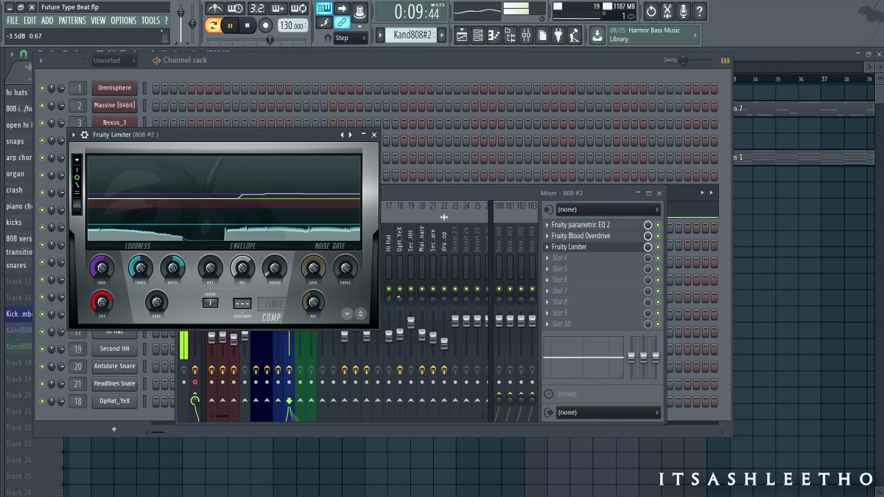
{"action": "left_click", "coordinate": [374, 136]}
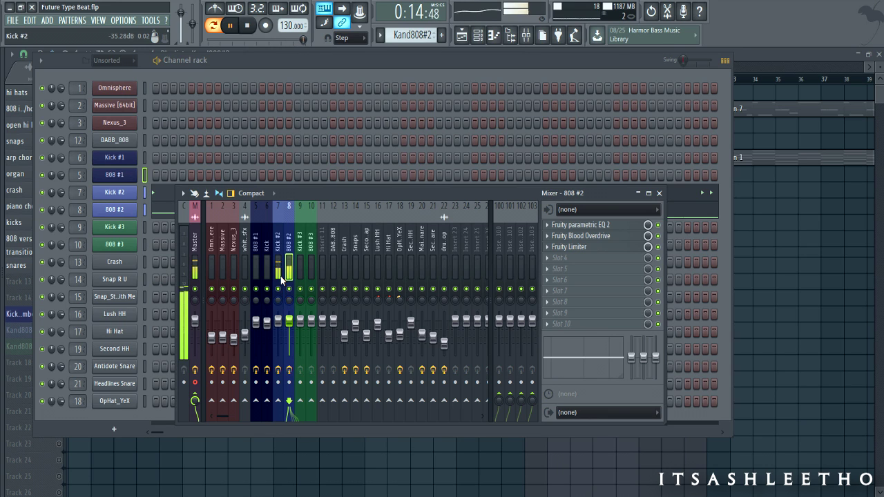
Mute the first kick combo's playlist track, unmute Kand808#2, and play the arrangement in song mode.
{"action": "left_click", "coordinate": [278, 243]}
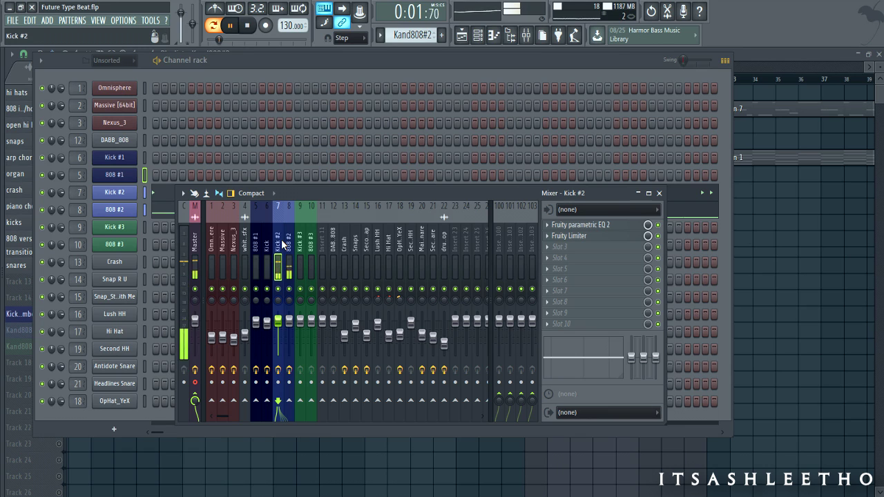
{"action": "key", "text": "F5"}
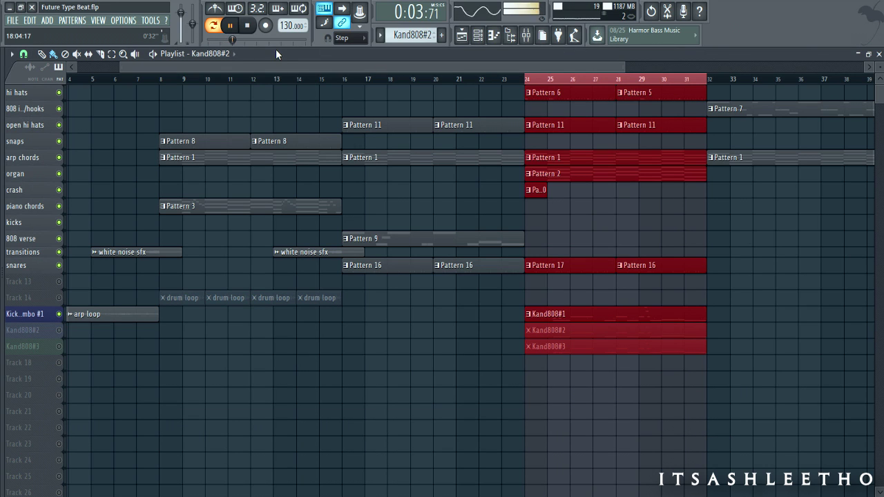
{"action": "left_click", "coordinate": [248, 26]}
{"action": "left_click", "coordinate": [59, 313]}
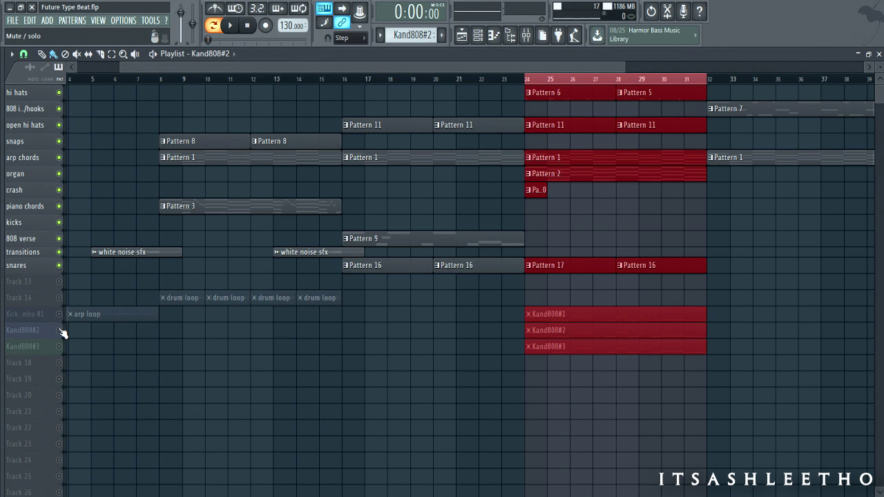
{"action": "left_click", "coordinate": [59, 330]}
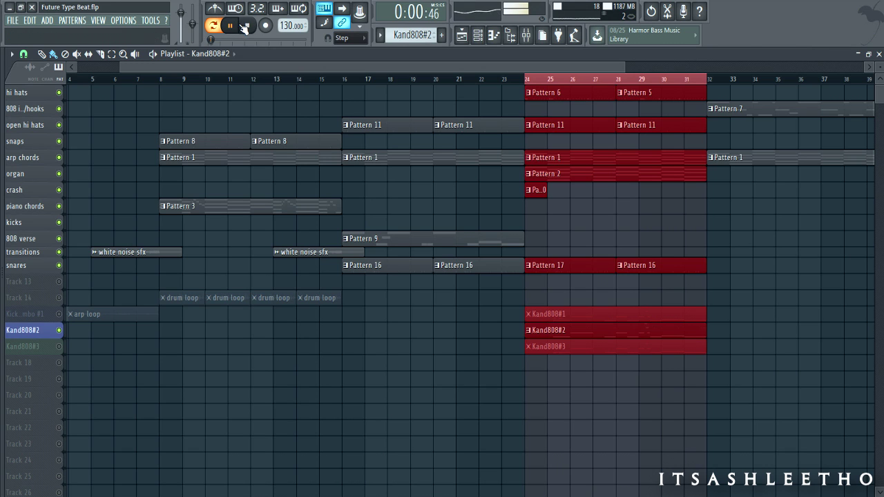
{"action": "left_click", "coordinate": [215, 25]}
{"action": "left_click", "coordinate": [231, 26]}
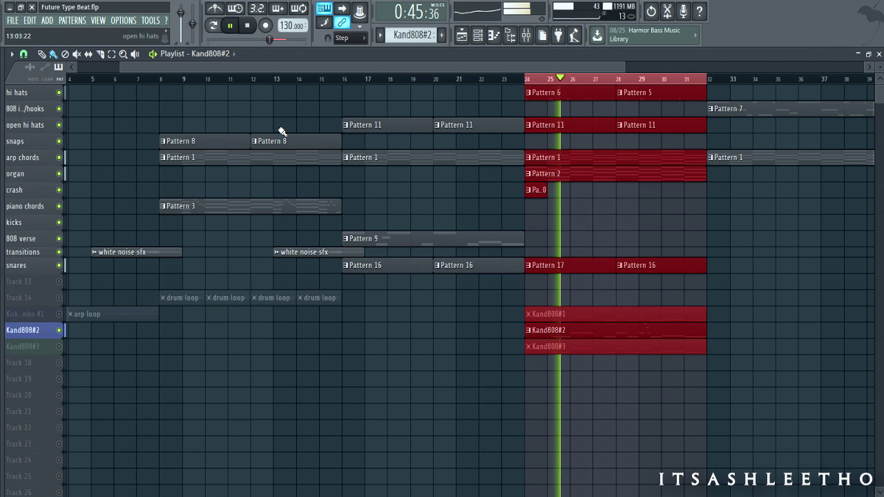
Check the Kick #2 and 808 #2 levels in the mixer during playback, stop playback, and close the mixer.
{"action": "left_click", "coordinate": [526, 35]}
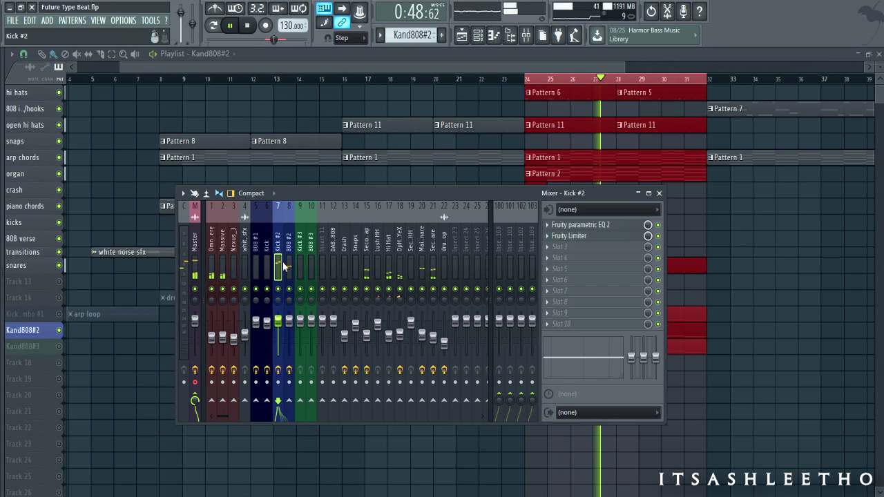
{"action": "left_click", "coordinate": [320, 496]}
{"action": "left_click", "coordinate": [319, 496]}
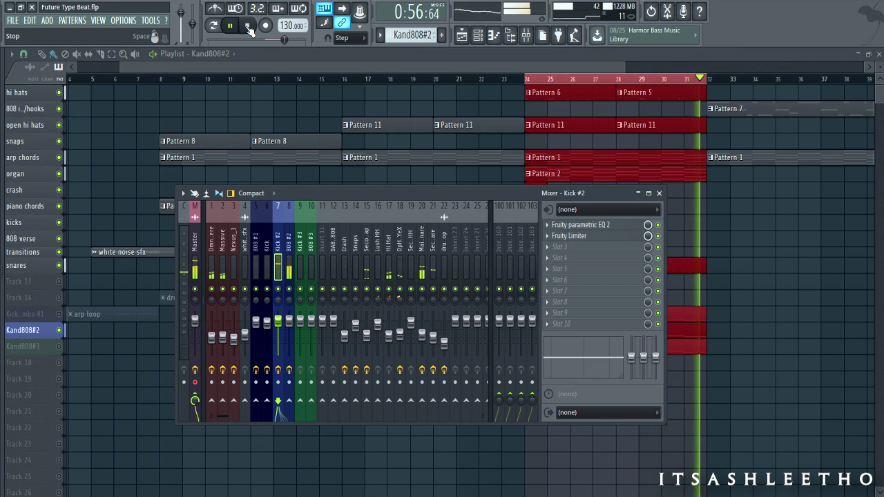
{"action": "left_click", "coordinate": [248, 26]}
{"action": "key", "text": "F9"}
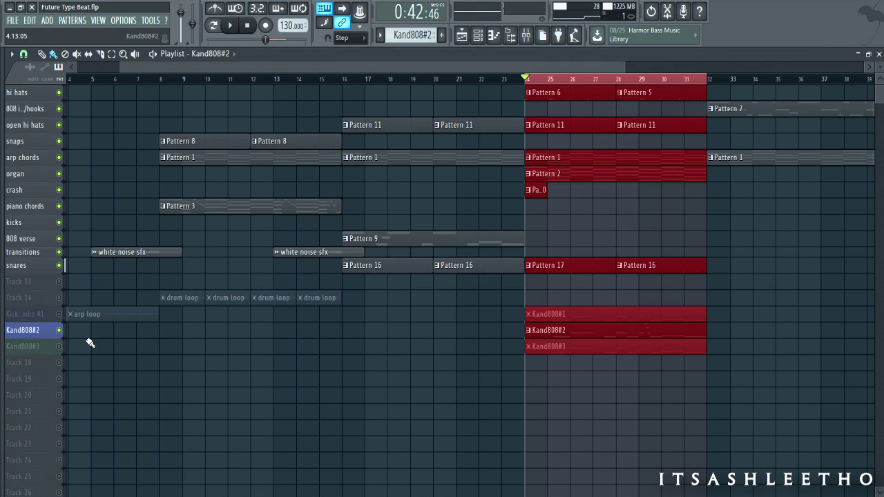
Mute the Kand808#2 playlist track, unmute Kand808#3, and audition the Kand808#3 pattern on its own from the channel rack.
{"action": "left_click", "coordinate": [58, 330]}
{"action": "left_click", "coordinate": [59, 346]}
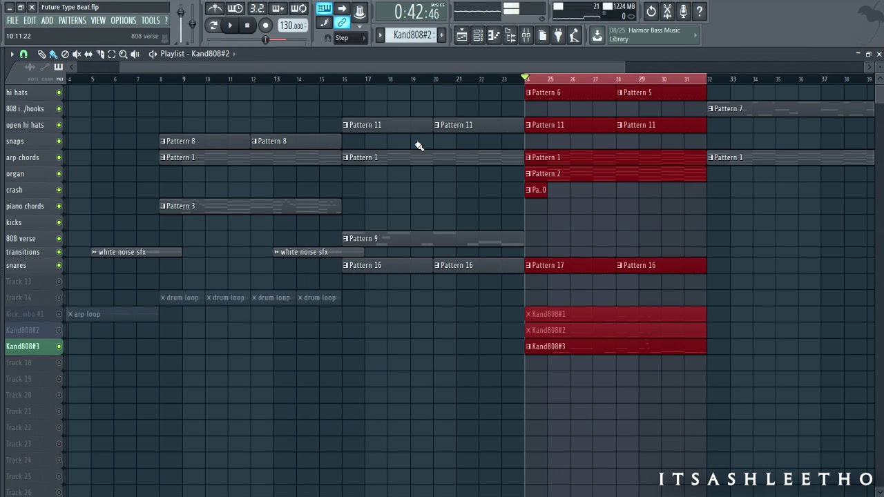
{"action": "left_click", "coordinate": [478, 36]}
{"action": "scroll", "coordinate": [415, 40], "scroll_direction": "down", "scroll_amount": 1}
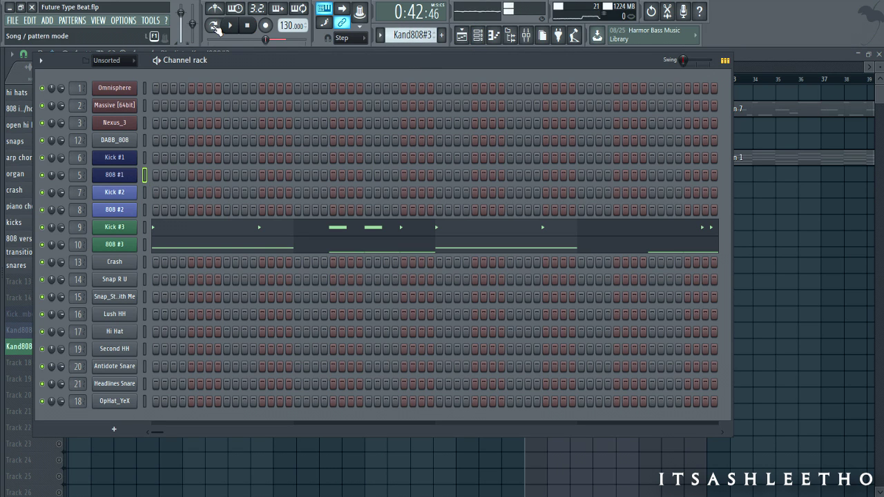
{"action": "left_click", "coordinate": [231, 26]}
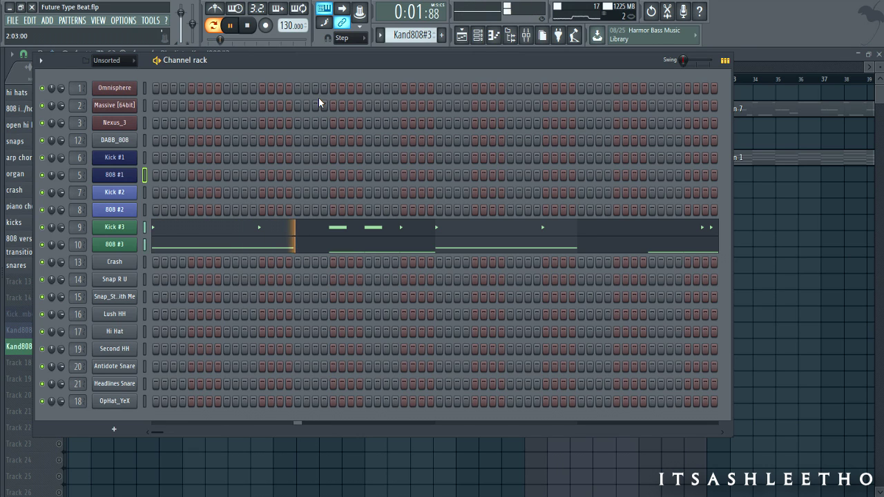
{"action": "key", "text": "space"}
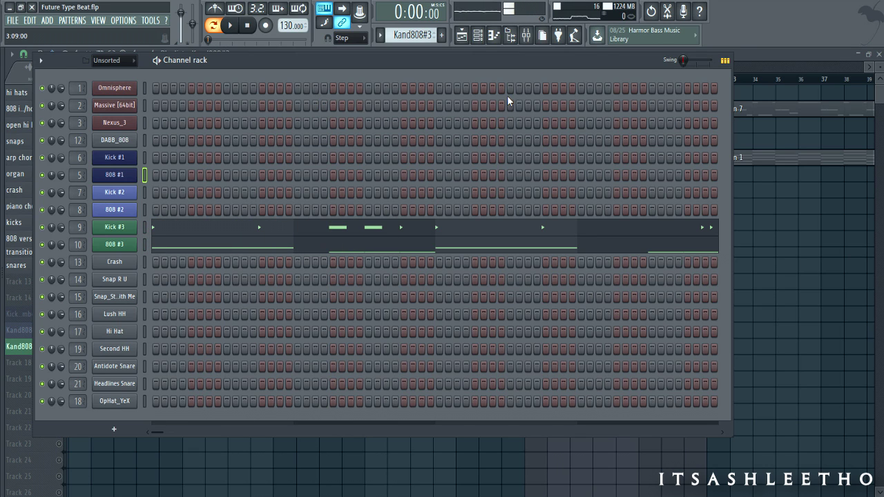
Load Fruity Parametric EQ 2 into the first effect slot of the Kick #3 mixer track.
{"action": "left_click", "coordinate": [526, 36]}
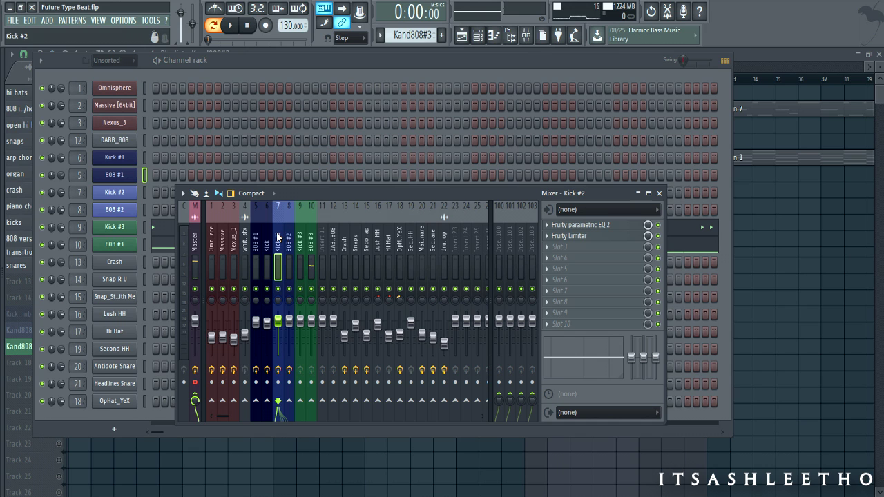
{"action": "left_click", "coordinate": [304, 243]}
{"action": "left_click", "coordinate": [582, 225]}
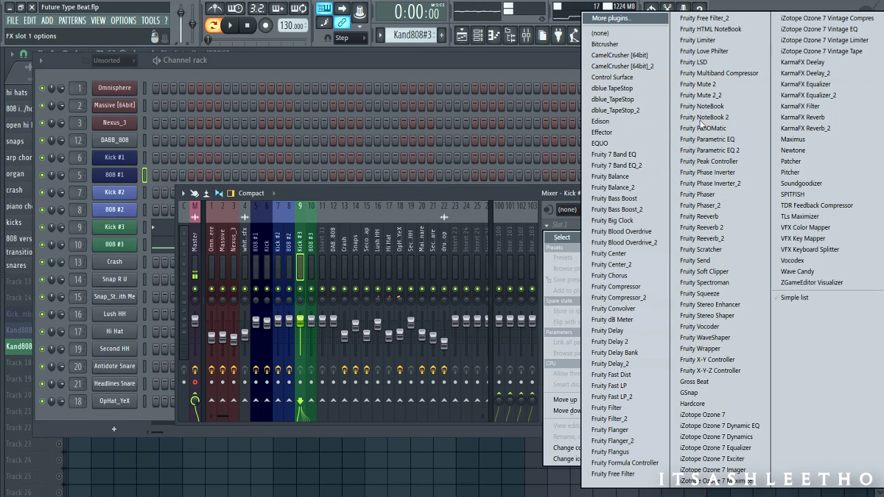
{"action": "left_click", "coordinate": [710, 151]}
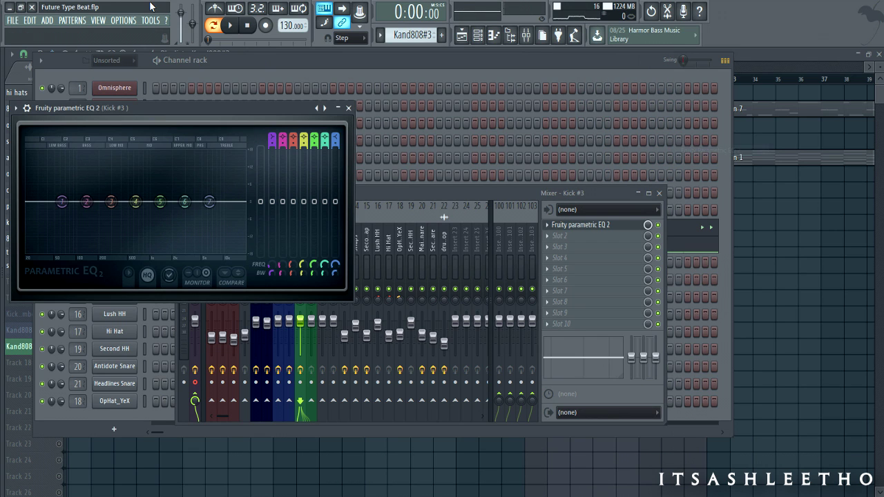
Play the Kand808#3 pattern and make band 7 of the Kick #3 equalizer a low-pass with a lowered frequency.
{"action": "left_click", "coordinate": [233, 26]}
{"action": "left_click_drag", "start_coordinate": [229, 107], "coordinate": [332, 119]}
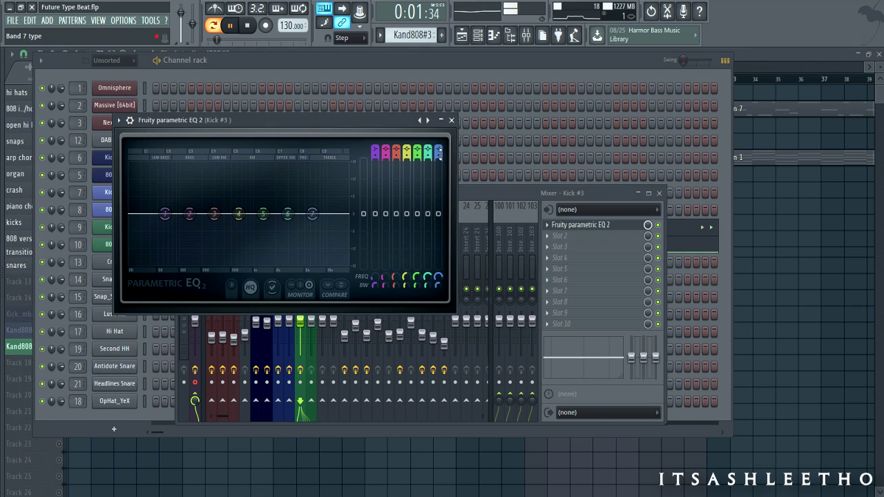
{"action": "left_click_drag", "start_coordinate": [438, 152], "coordinate": [438, 180]}
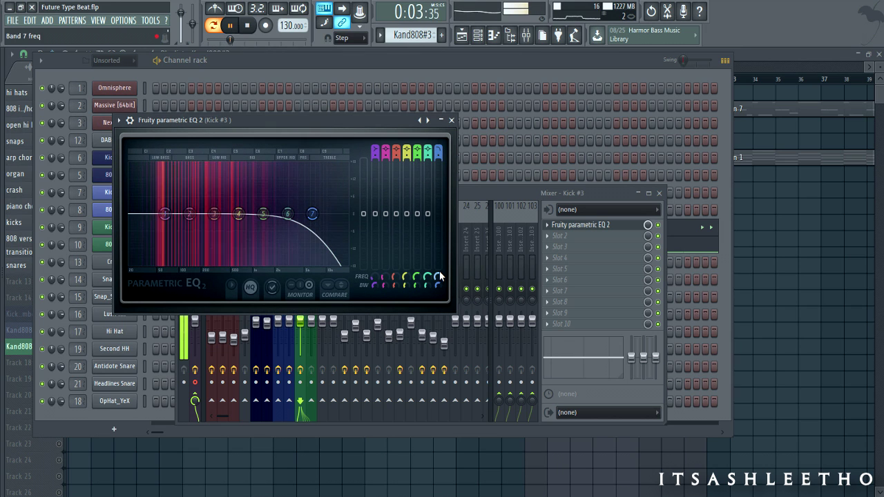
{"action": "mouse_move", "coordinate": [438, 277]}
{"action": "left_mouse_down"}
{"action": "mouse_move", "coordinate": [438, 296]}
{"action": "mouse_move", "coordinate": [439, 280]}
{"action": "left_mouse_up"}
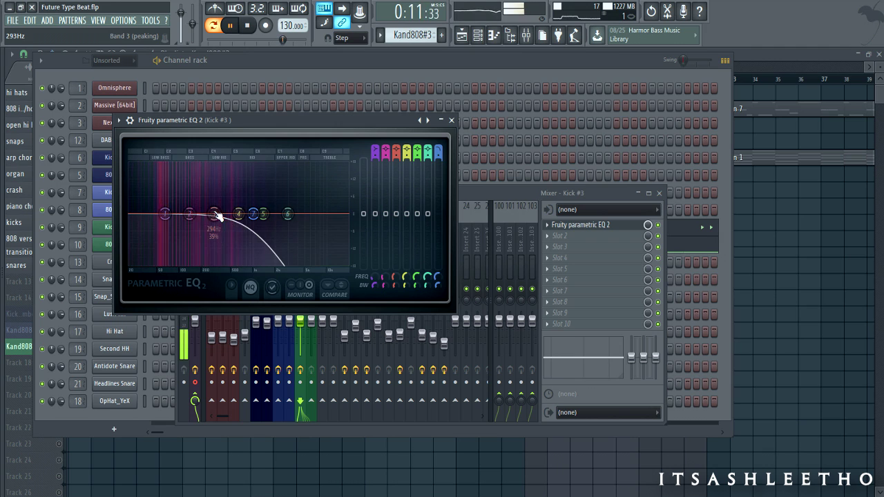
{"action": "left_click_drag", "start_coordinate": [332, 122], "coordinate": [399, 136]}
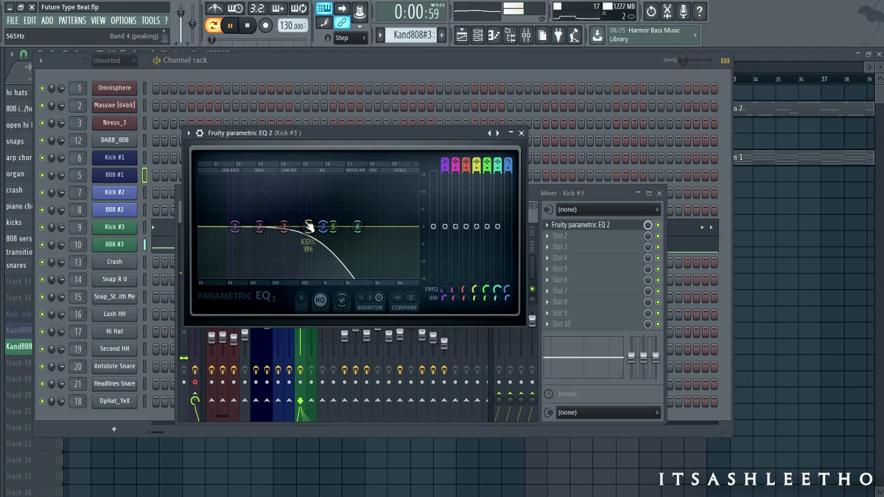
Slightly boost band 4 of the Kick #3 equalizer around 500 Hz and raise the band 7 low-pass to about 2929 Hz.
{"action": "left_click_drag", "start_coordinate": [306, 222], "coordinate": [302, 219]}
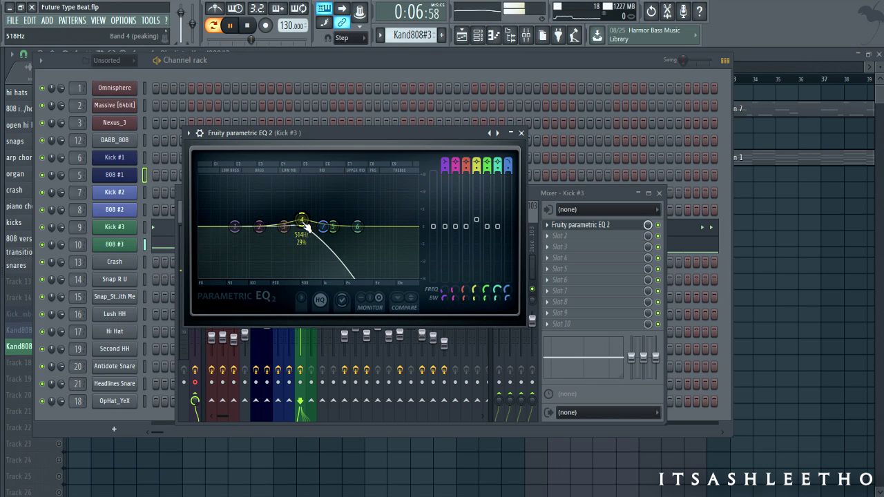
{"action": "left_click_drag", "start_coordinate": [305, 225], "coordinate": [301, 224]}
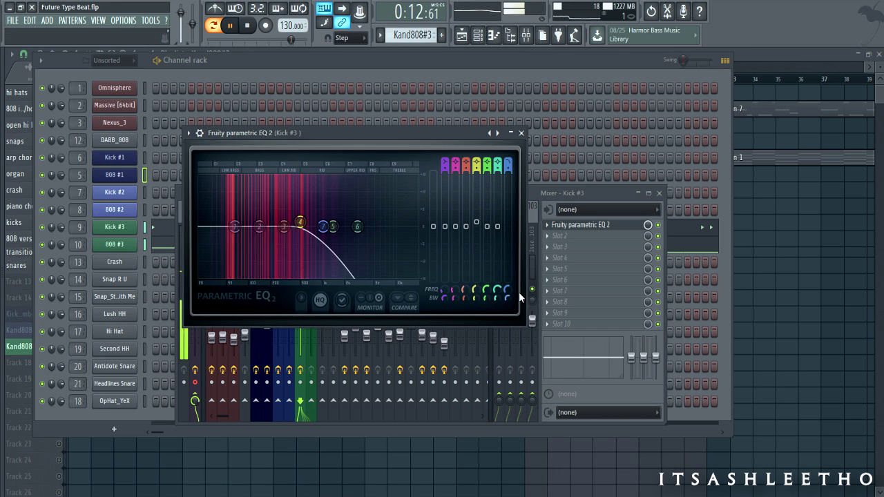
{"action": "left_click_drag", "start_coordinate": [508, 291], "coordinate": [508, 270]}
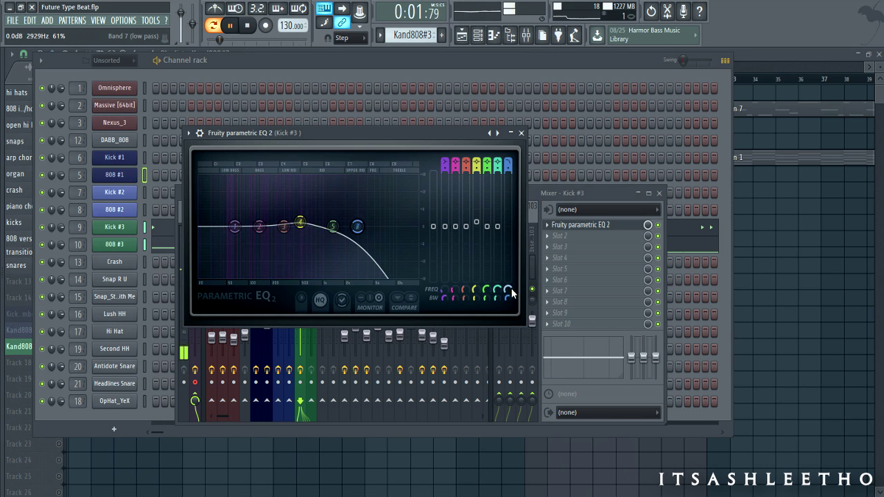
Load Fruity Limiter into the second effect slot of the Kick #3 mixer track and switch it to compressor mode.
{"action": "left_click", "coordinate": [521, 133]}
{"action": "left_click", "coordinate": [603, 239]}
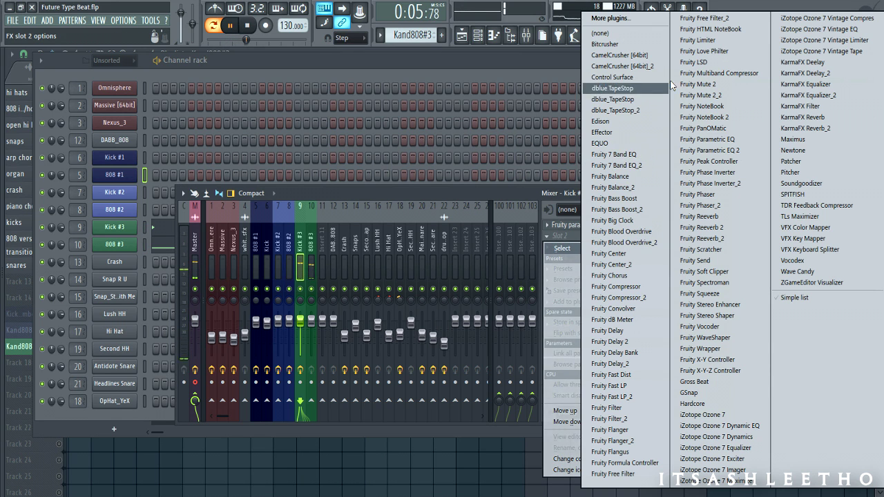
{"action": "left_click", "coordinate": [711, 51]}
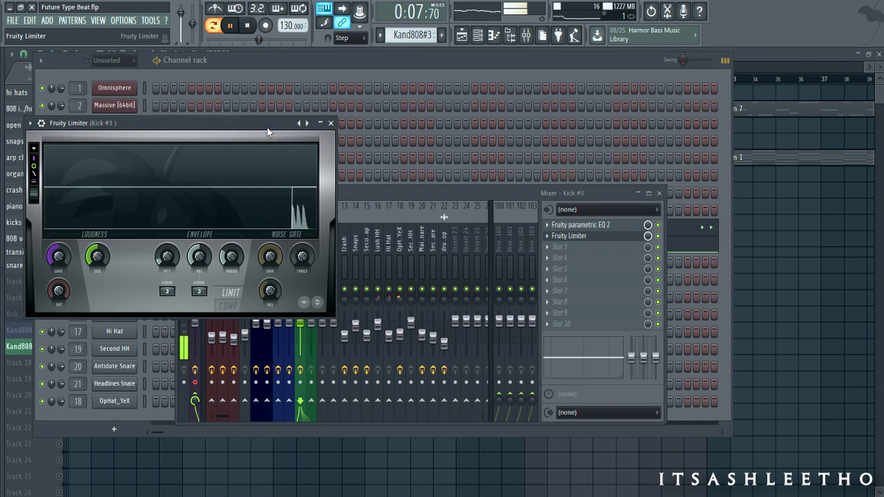
{"action": "left_click_drag", "start_coordinate": [228, 315], "coordinate": [306, 352]}
{"action": "left_click", "coordinate": [305, 349]}
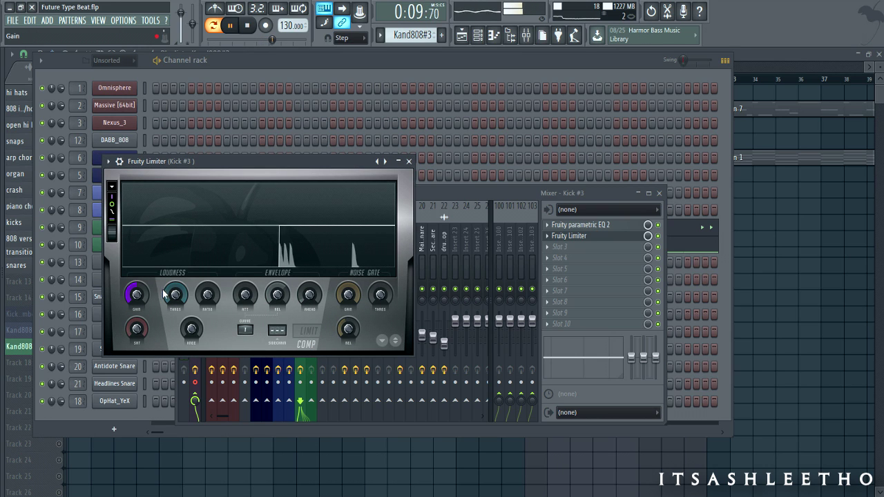
Lower the Kick #3 compressor's threshold, raise its ratio and add some gain, and stop playback.
{"action": "left_click_drag", "start_coordinate": [183, 297], "coordinate": [208, 284]}
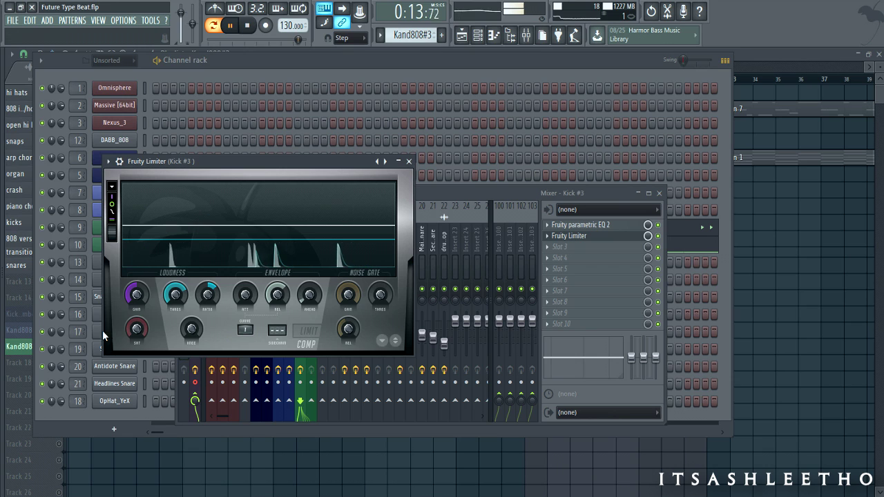
{"action": "left_click_drag", "start_coordinate": [137, 295], "coordinate": [137, 286]}
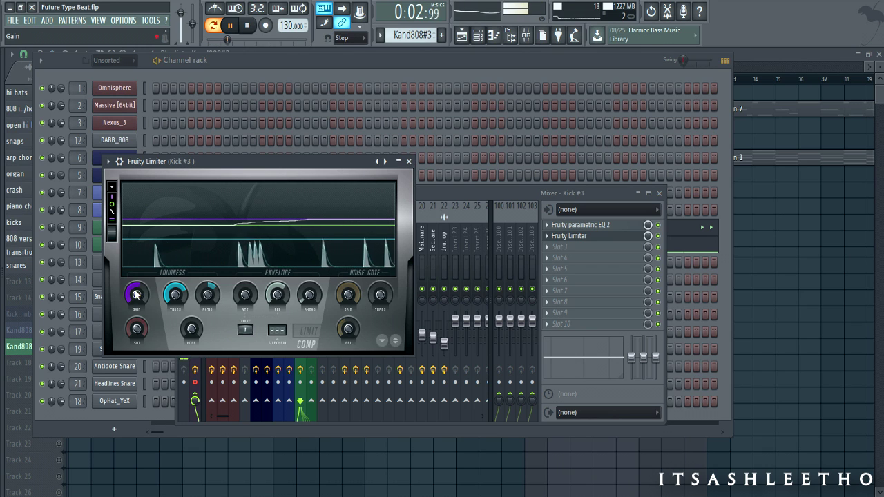
{"action": "left_click", "coordinate": [408, 161]}
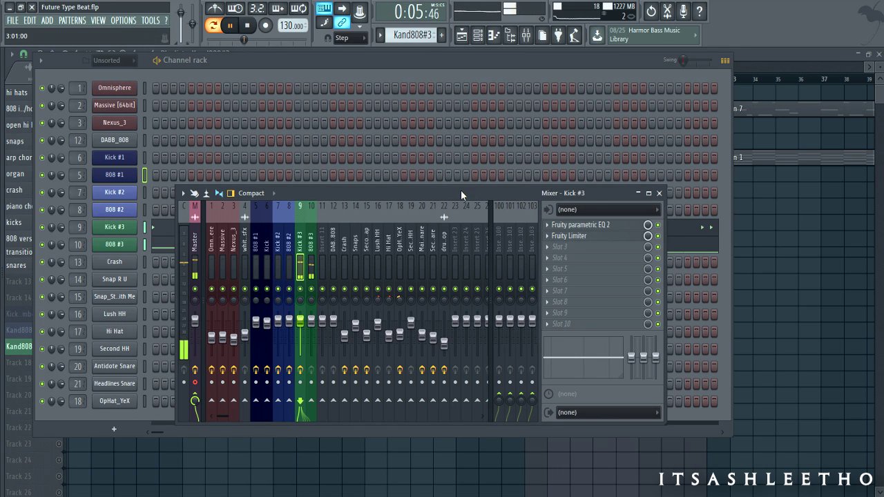
{"action": "left_click", "coordinate": [253, 30]}
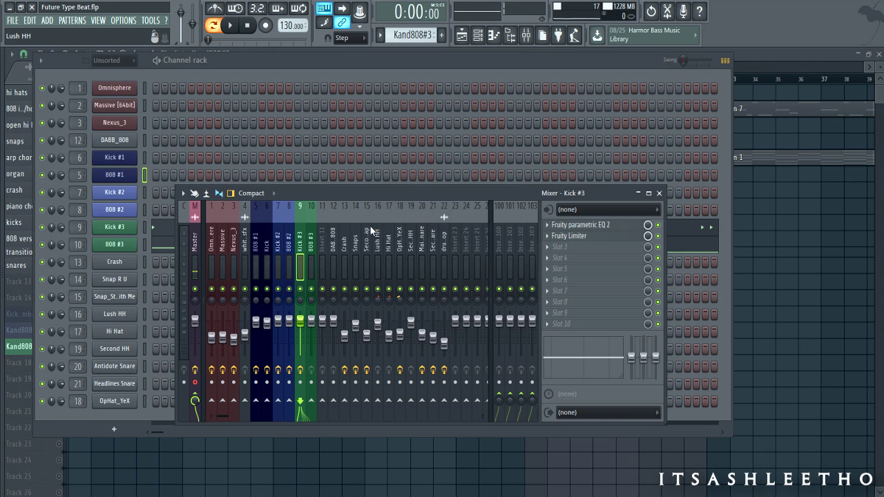
{"action": "left_click_drag", "start_coordinate": [323, 195], "coordinate": [316, 181]}
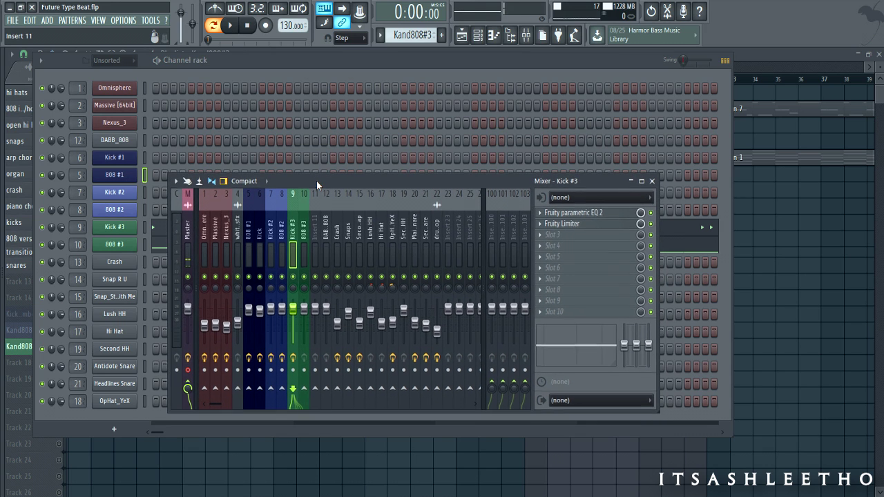
Play the Kand808#3 pattern with Kick #3 muted and load Fruity Parametric EQ 2 into the first effect slot of 808 #3.
{"action": "left_click", "coordinate": [231, 26]}
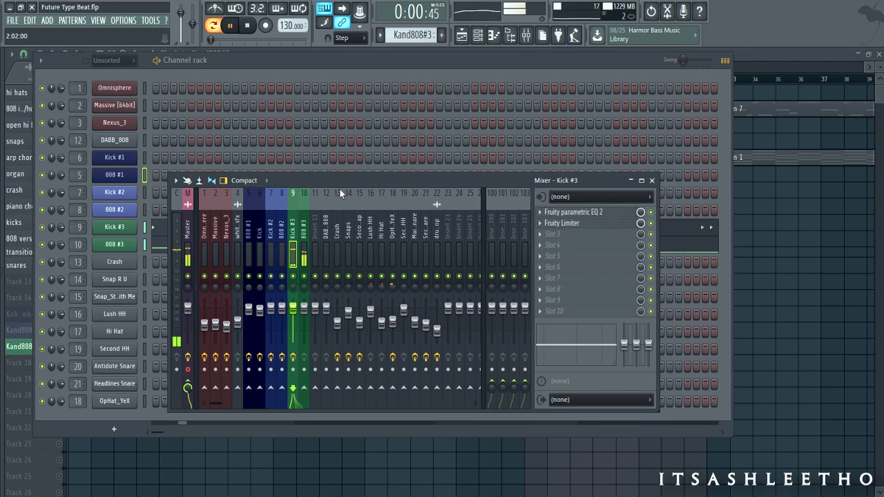
{"action": "left_click", "coordinate": [303, 238]}
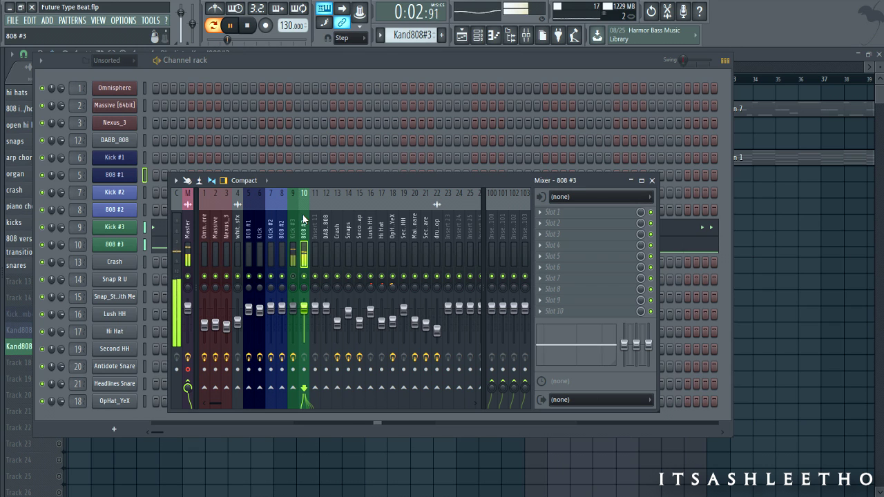
{"action": "left_click", "coordinate": [573, 219]}
{"action": "left_click", "coordinate": [622, 167]}
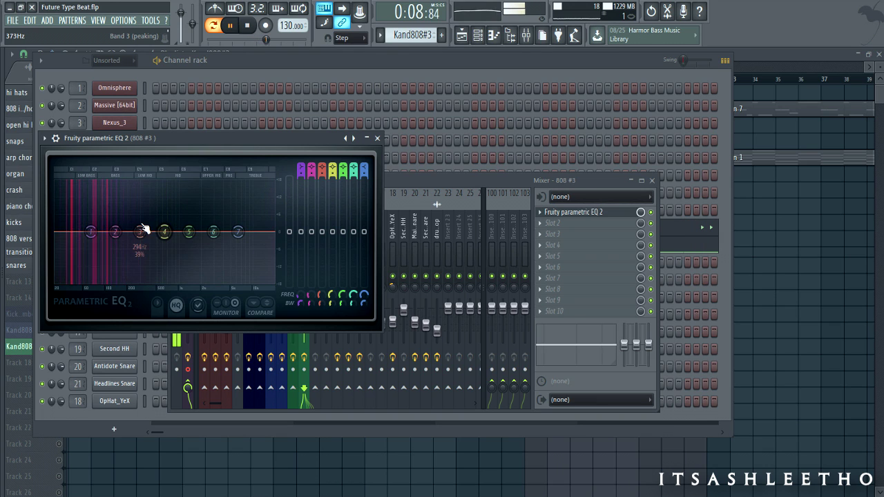
Slightly boost band 3 of the 808 #3 equalizer around 300 Hz and stop playback.
{"action": "mouse_move", "coordinate": [139, 230]}
{"action": "left_mouse_down"}
{"action": "mouse_move", "coordinate": [158, 233]}
{"action": "mouse_move", "coordinate": [139, 227]}
{"action": "left_mouse_up"}
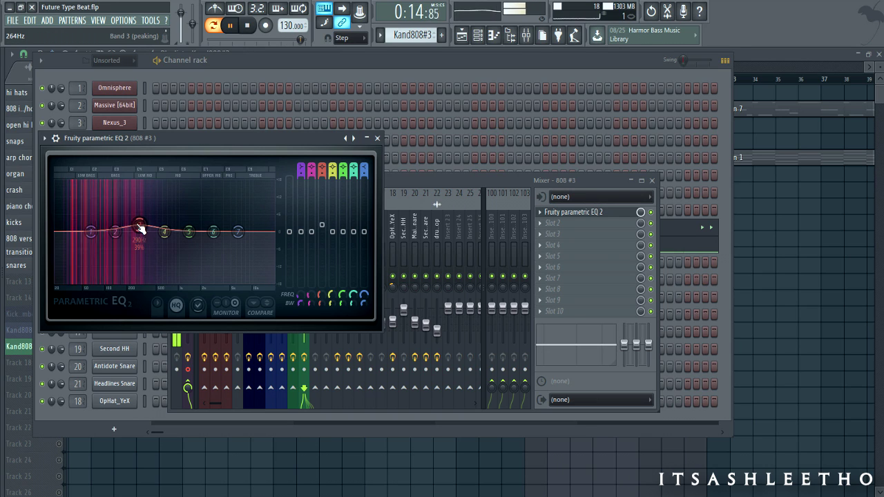
{"action": "left_click_drag", "start_coordinate": [140, 229], "coordinate": [140, 225]}
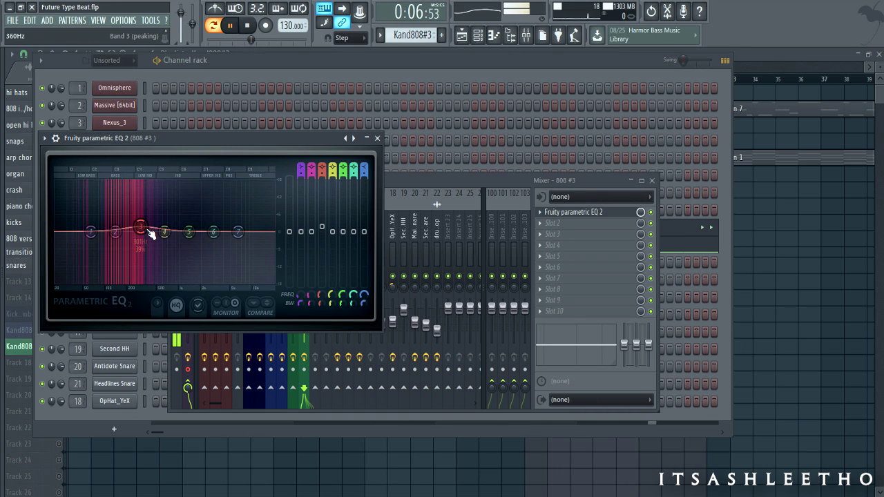
{"action": "left_click", "coordinate": [247, 25]}
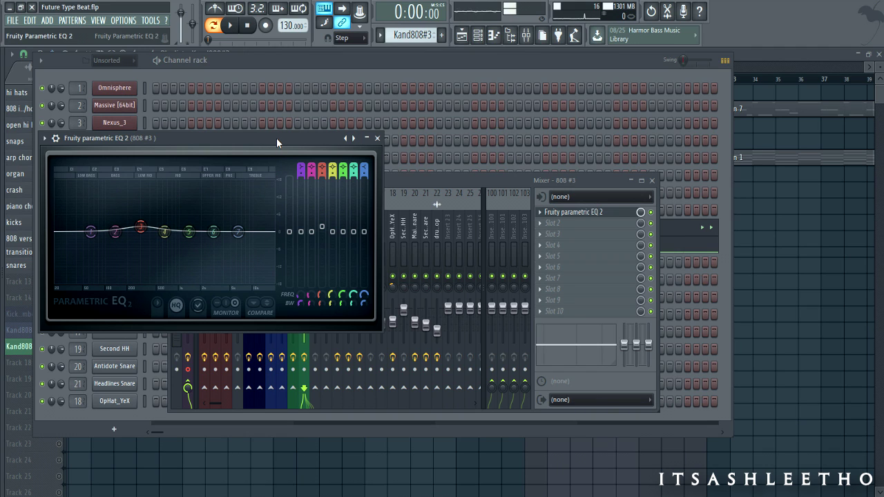
{"action": "left_click_drag", "start_coordinate": [277, 139], "coordinate": [276, 139]}
{"action": "left_click", "coordinate": [377, 139]}
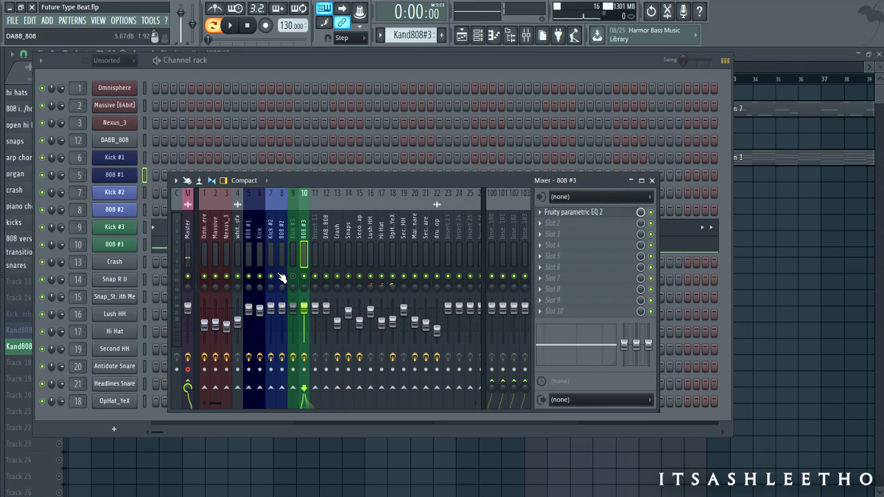
Load CamelCrusher [64bit] into the second effect slot of 808 #3 and choose the British Clean preset.
{"action": "left_click", "coordinate": [570, 221]}
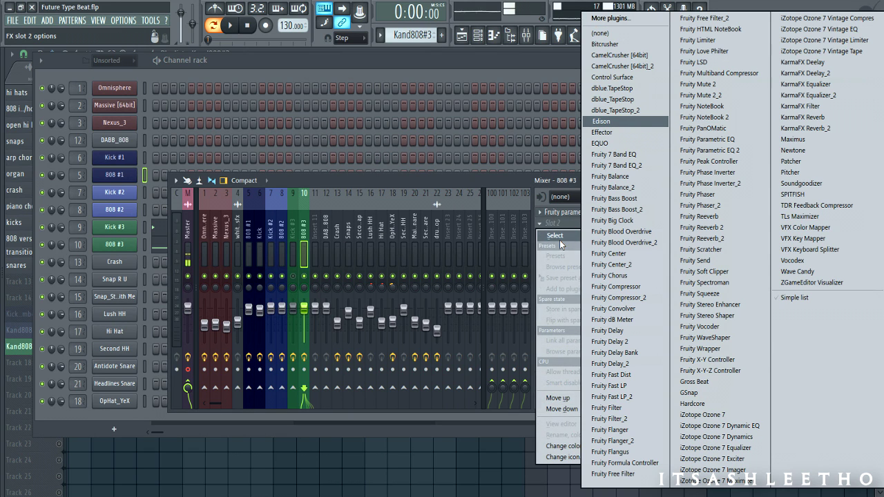
{"action": "left_click", "coordinate": [620, 55]}
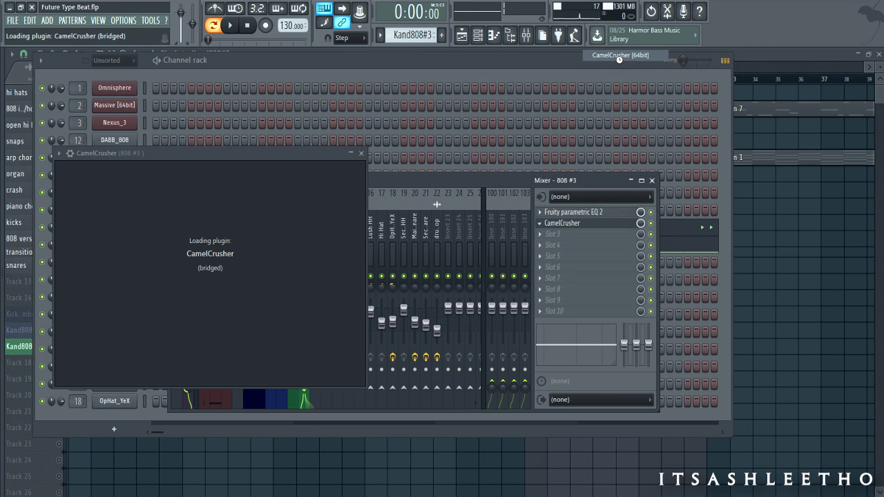
{"action": "left_click", "coordinate": [210, 155]}
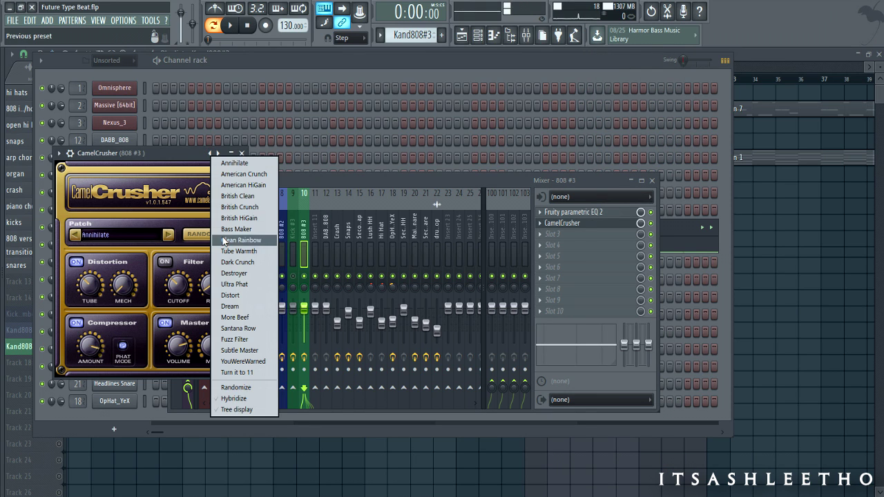
{"action": "left_click", "coordinate": [235, 195]}
{"action": "left_click_drag", "start_coordinate": [185, 152], "coordinate": [262, 151]}
Adjust the CamelCrusher tube distortion on 808 #3 while the pattern plays.
{"action": "key", "text": "space"}
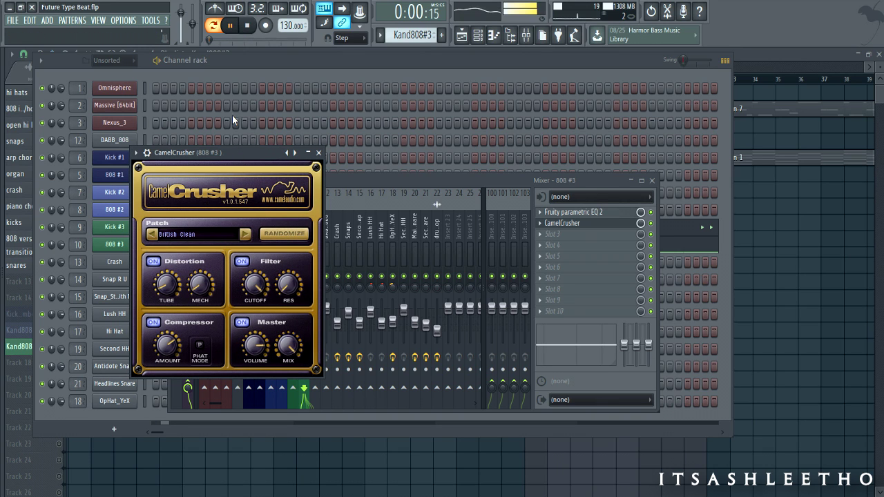
{"action": "left_click_drag", "start_coordinate": [176, 277], "coordinate": [170, 299]}
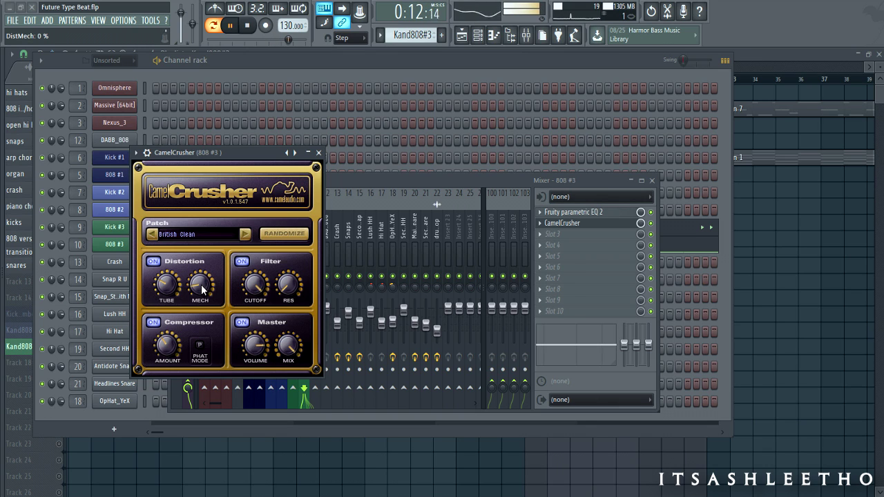
{"action": "left_click", "coordinate": [318, 153]}
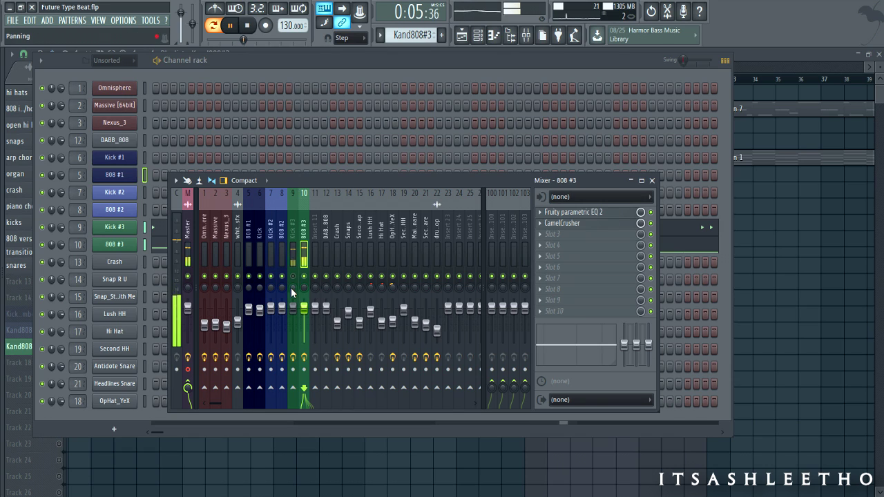
Unmute Kick #3 in the mixer and lower the 808 #3 fader to about -3.0 dB to balance them.
{"action": "left_click", "coordinate": [294, 233]}
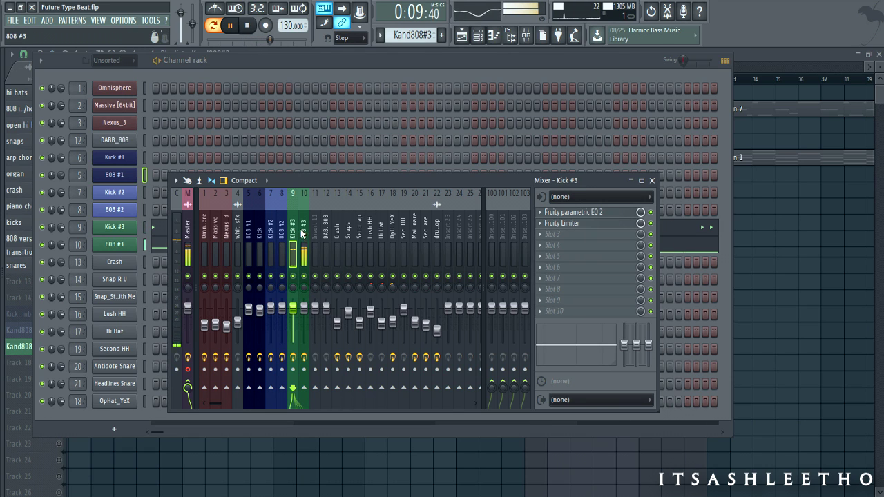
{"action": "left_click", "coordinate": [308, 319]}
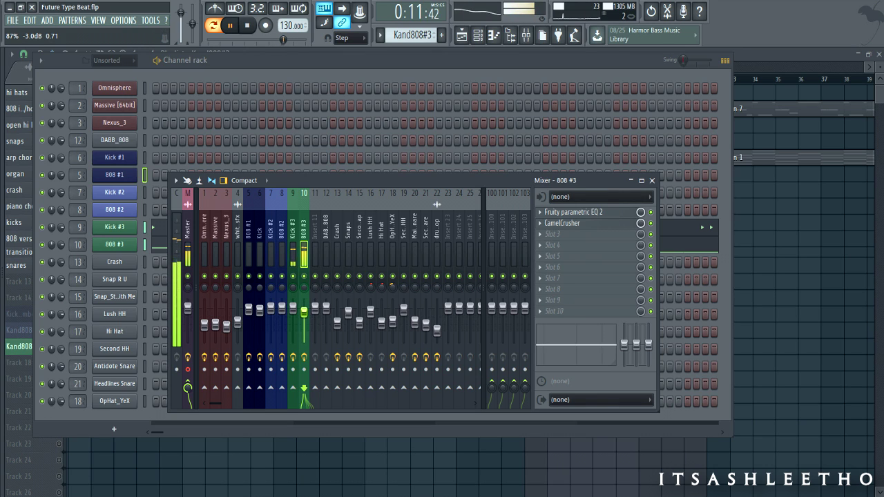
{"action": "left_click", "coordinate": [289, 261]}
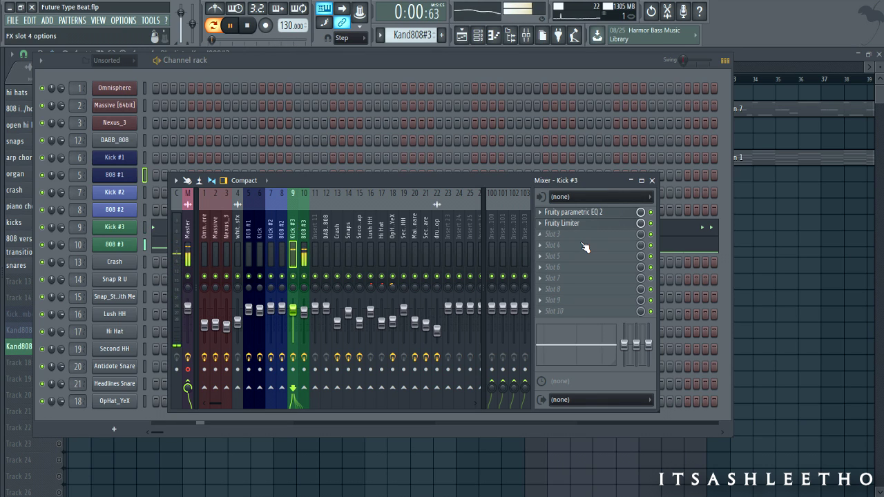
{"action": "left_click", "coordinate": [302, 237]}
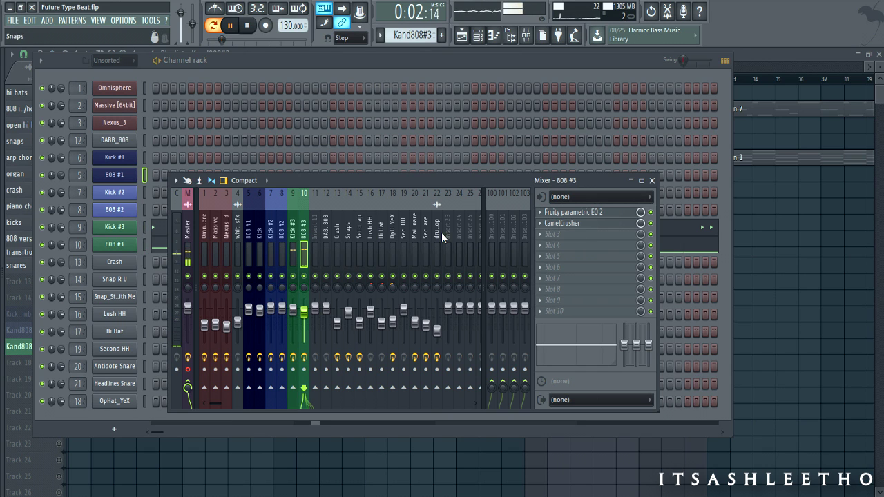
Load Fruity Limiter into the third slot of 808 #3 and compress it with a lowered threshold and a raised ratio.
{"action": "left_click", "coordinate": [592, 237]}
{"action": "left_click", "coordinate": [698, 40]}
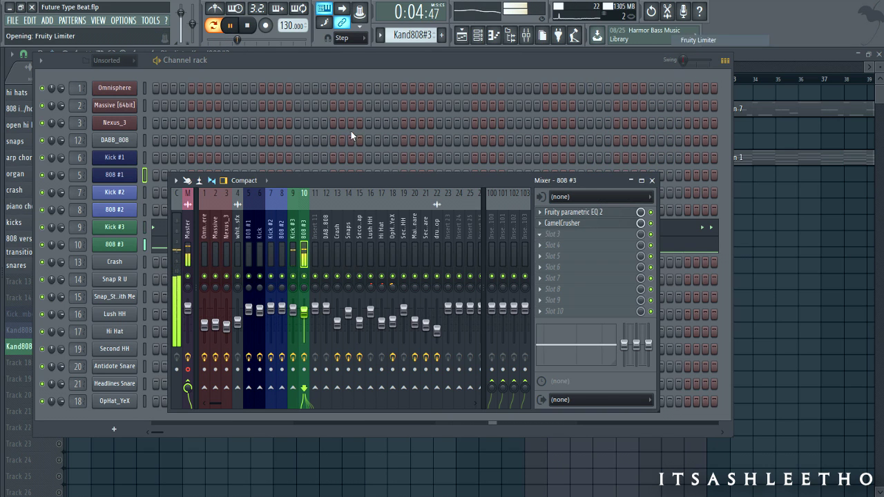
{"action": "left_click", "coordinate": [294, 355]}
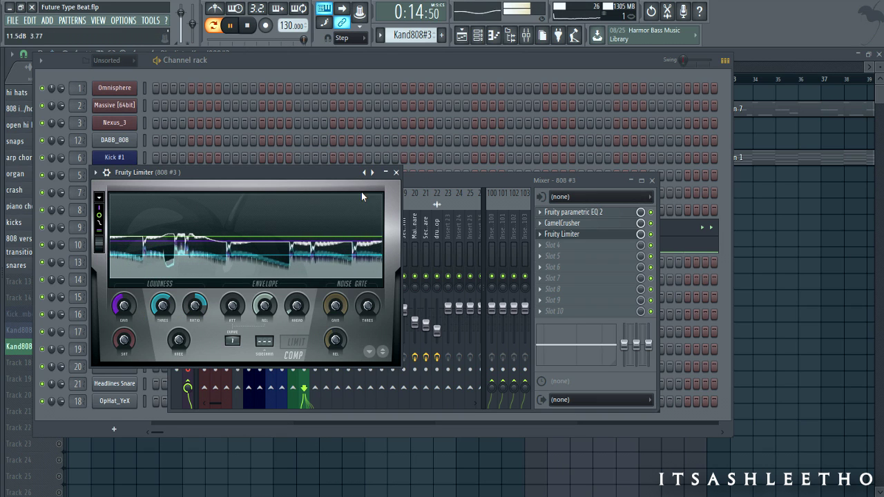
{"action": "left_click", "coordinate": [396, 172]}
Audition the selected playlist section from bar 24 to 32 in song mode with Kand808#3 active.
{"action": "left_click", "coordinate": [750, 51]}
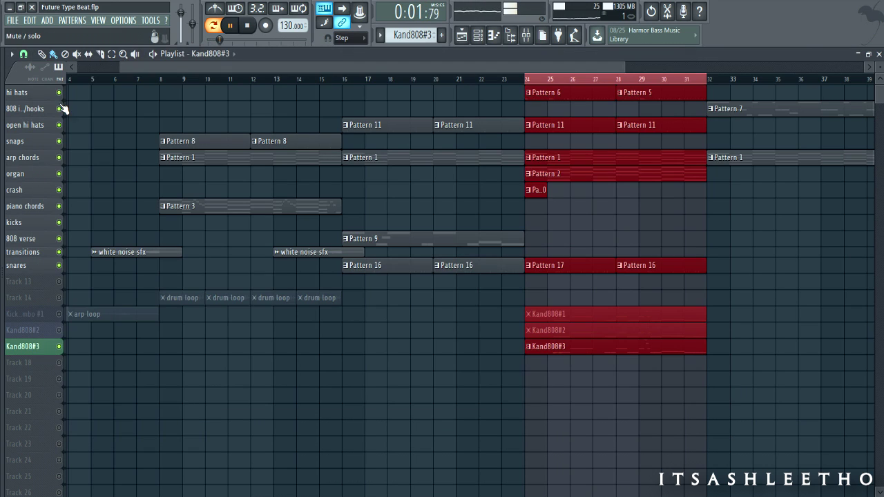
{"action": "left_click", "coordinate": [218, 27]}
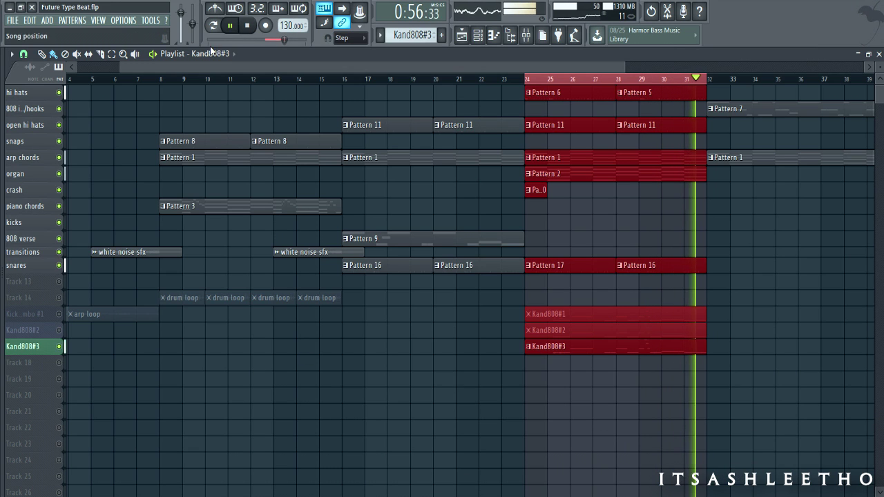
{"action": "left_click", "coordinate": [248, 26]}
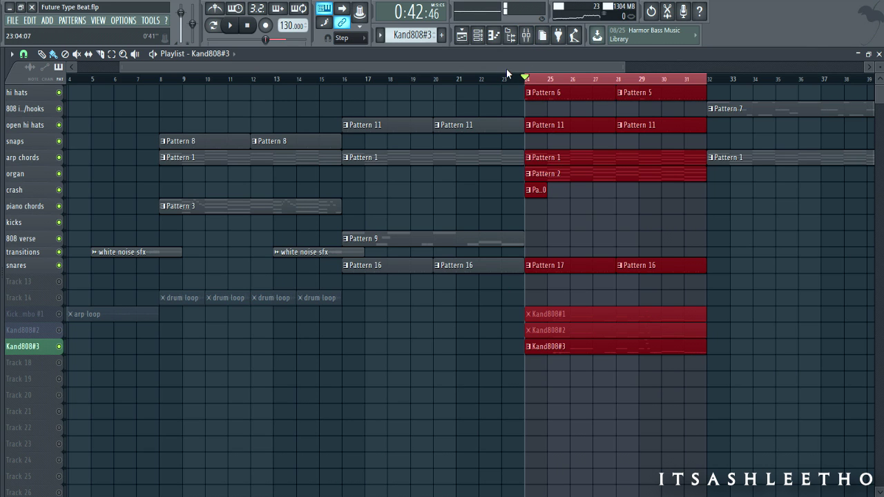
Review the effect chains of the kick, 808 and Master tracks in the mixer.
{"action": "left_click", "coordinate": [527, 36]}
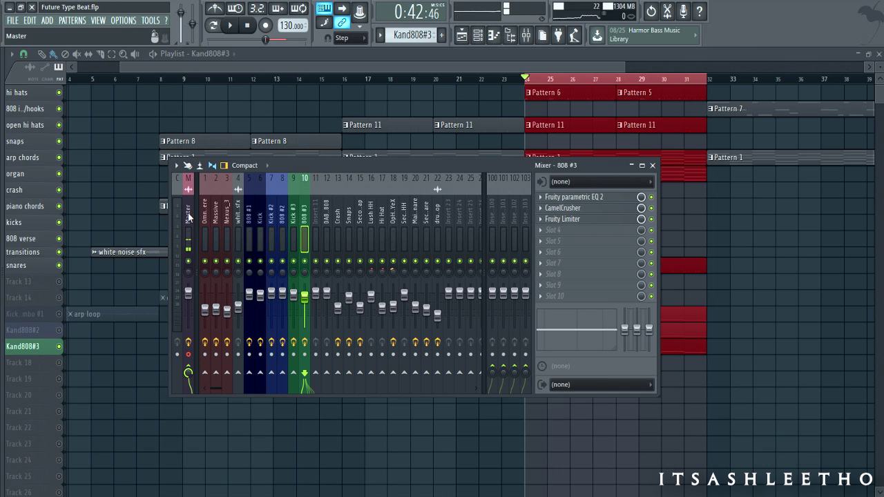
{"action": "left_click", "coordinate": [188, 212]}
{"action": "left_click_drag", "start_coordinate": [443, 169], "coordinate": [403, 167]}
{"action": "left_click", "coordinate": [240, 207]}
{"action": "left_click", "coordinate": [268, 212]}
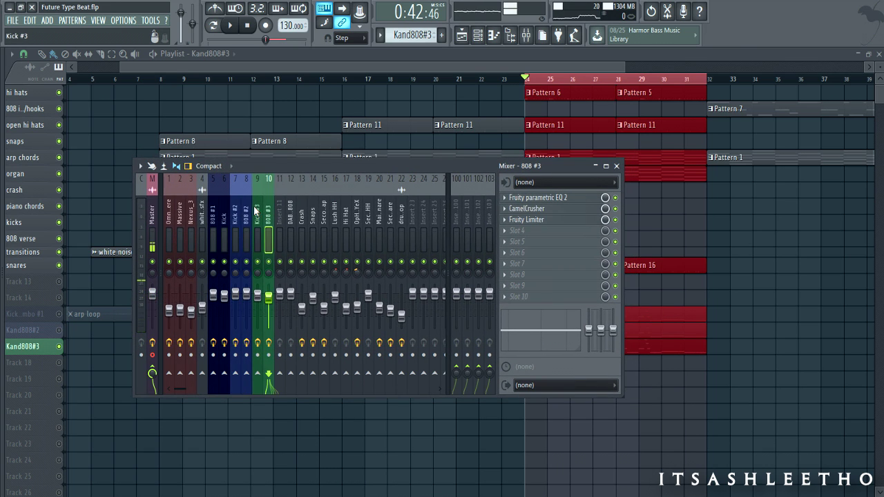
{"action": "left_click", "coordinate": [256, 212]}
{"action": "left_click", "coordinate": [226, 216]}
{"action": "left_click", "coordinate": [215, 217]}
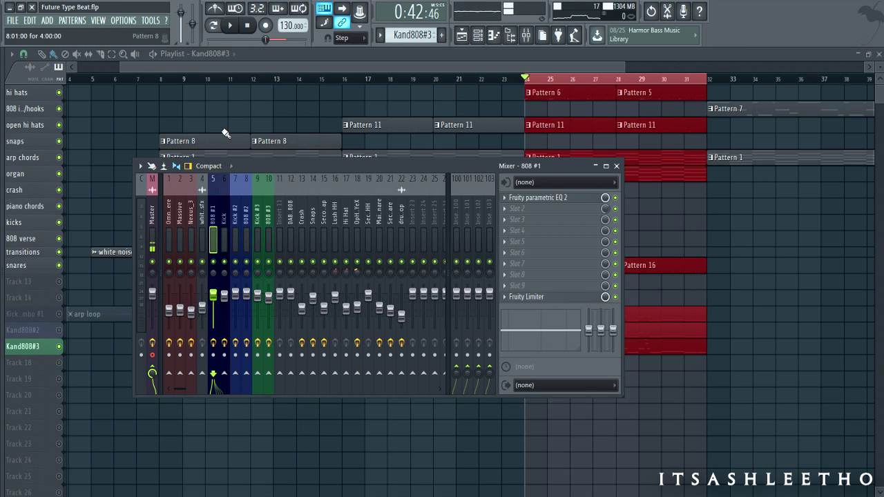
{"action": "left_click", "coordinate": [154, 203]}
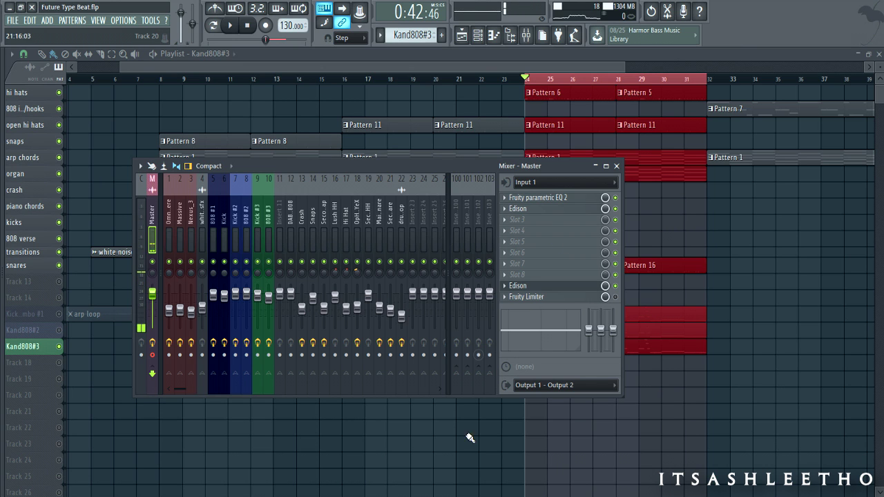
{"action": "mouse_move", "coordinate": [388, 496]}
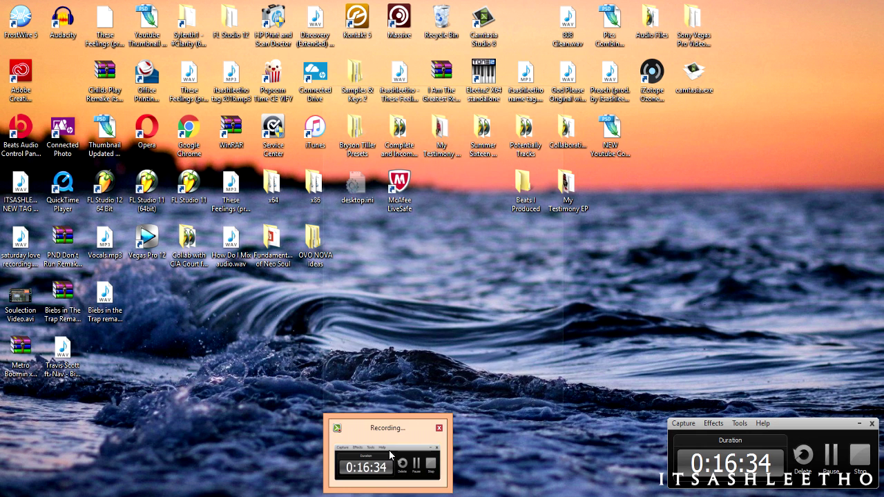
{"action": "left_click", "coordinate": [390, 453]}
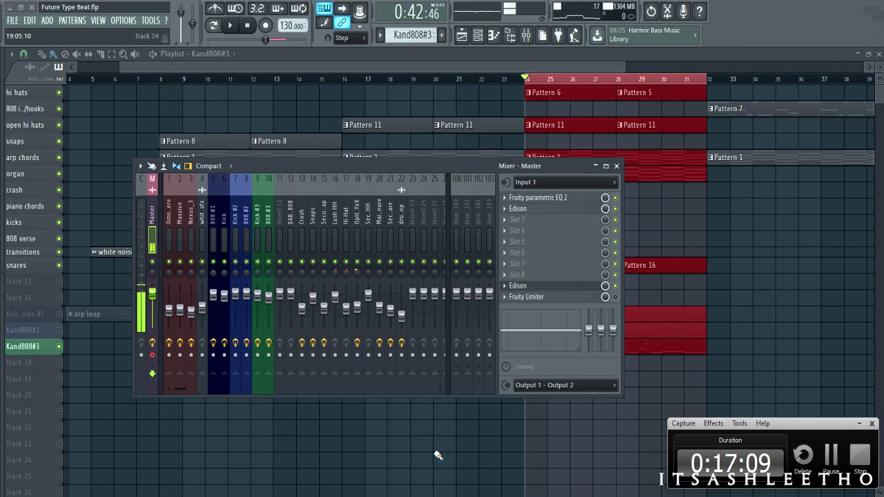